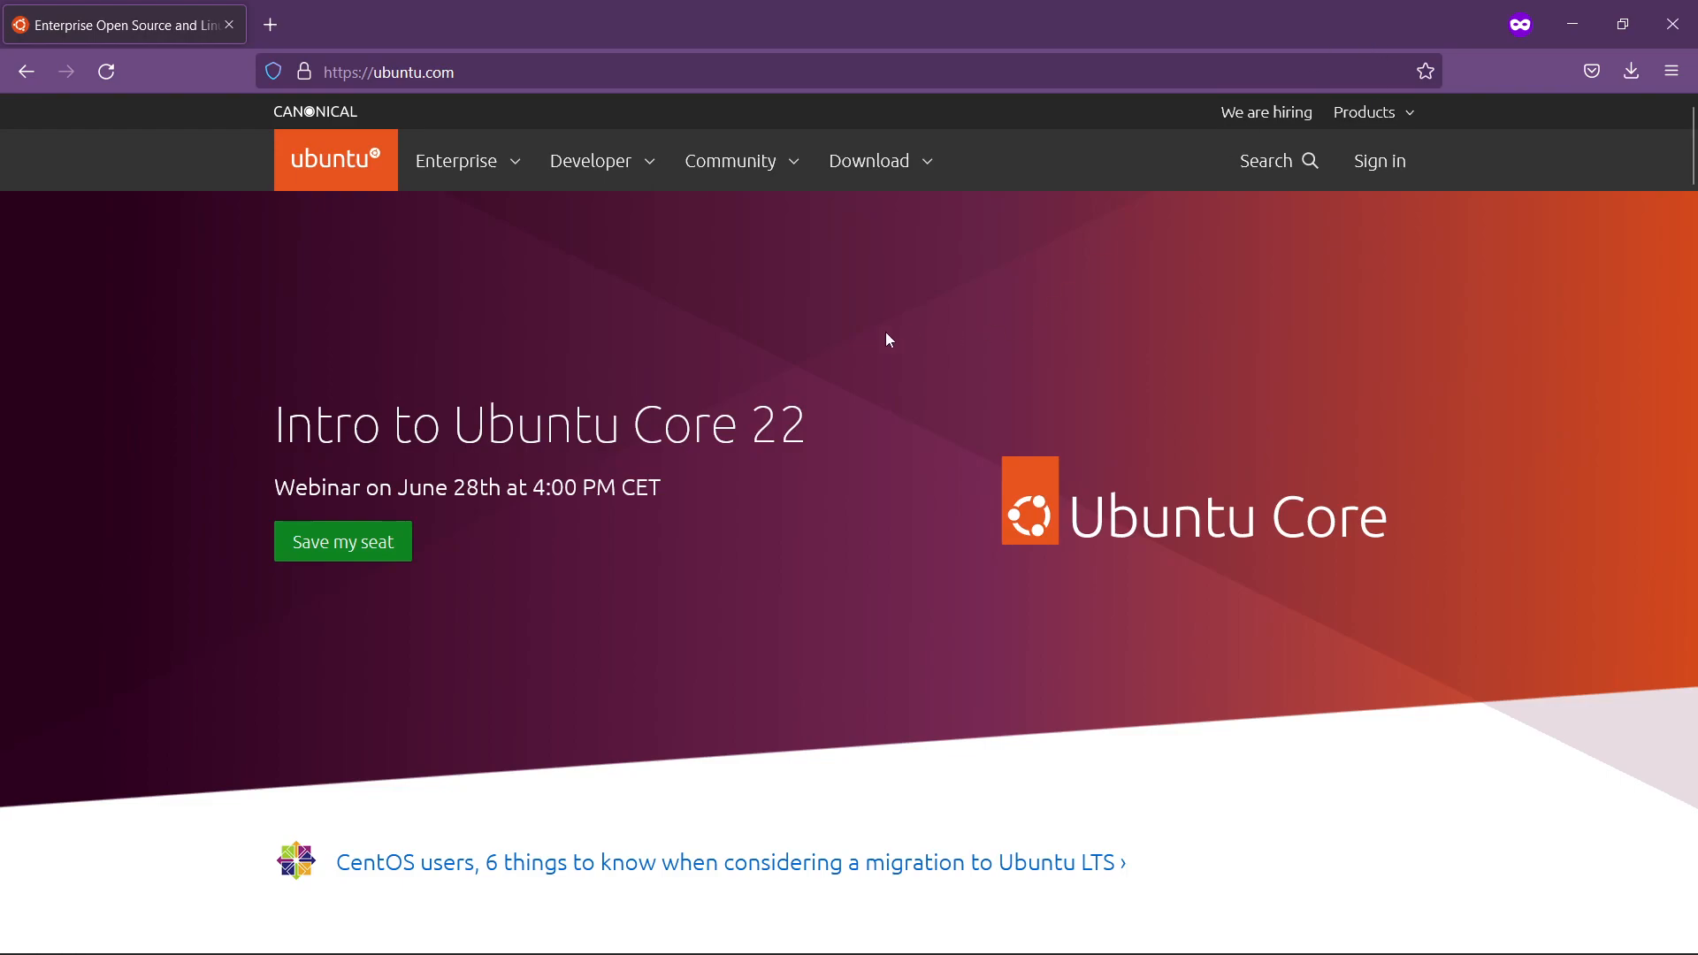
Open the Ubuntu Desktop download page and start downloading the Ubuntu 22.04 LTS disc image
click(906, 180)
click(340, 407)
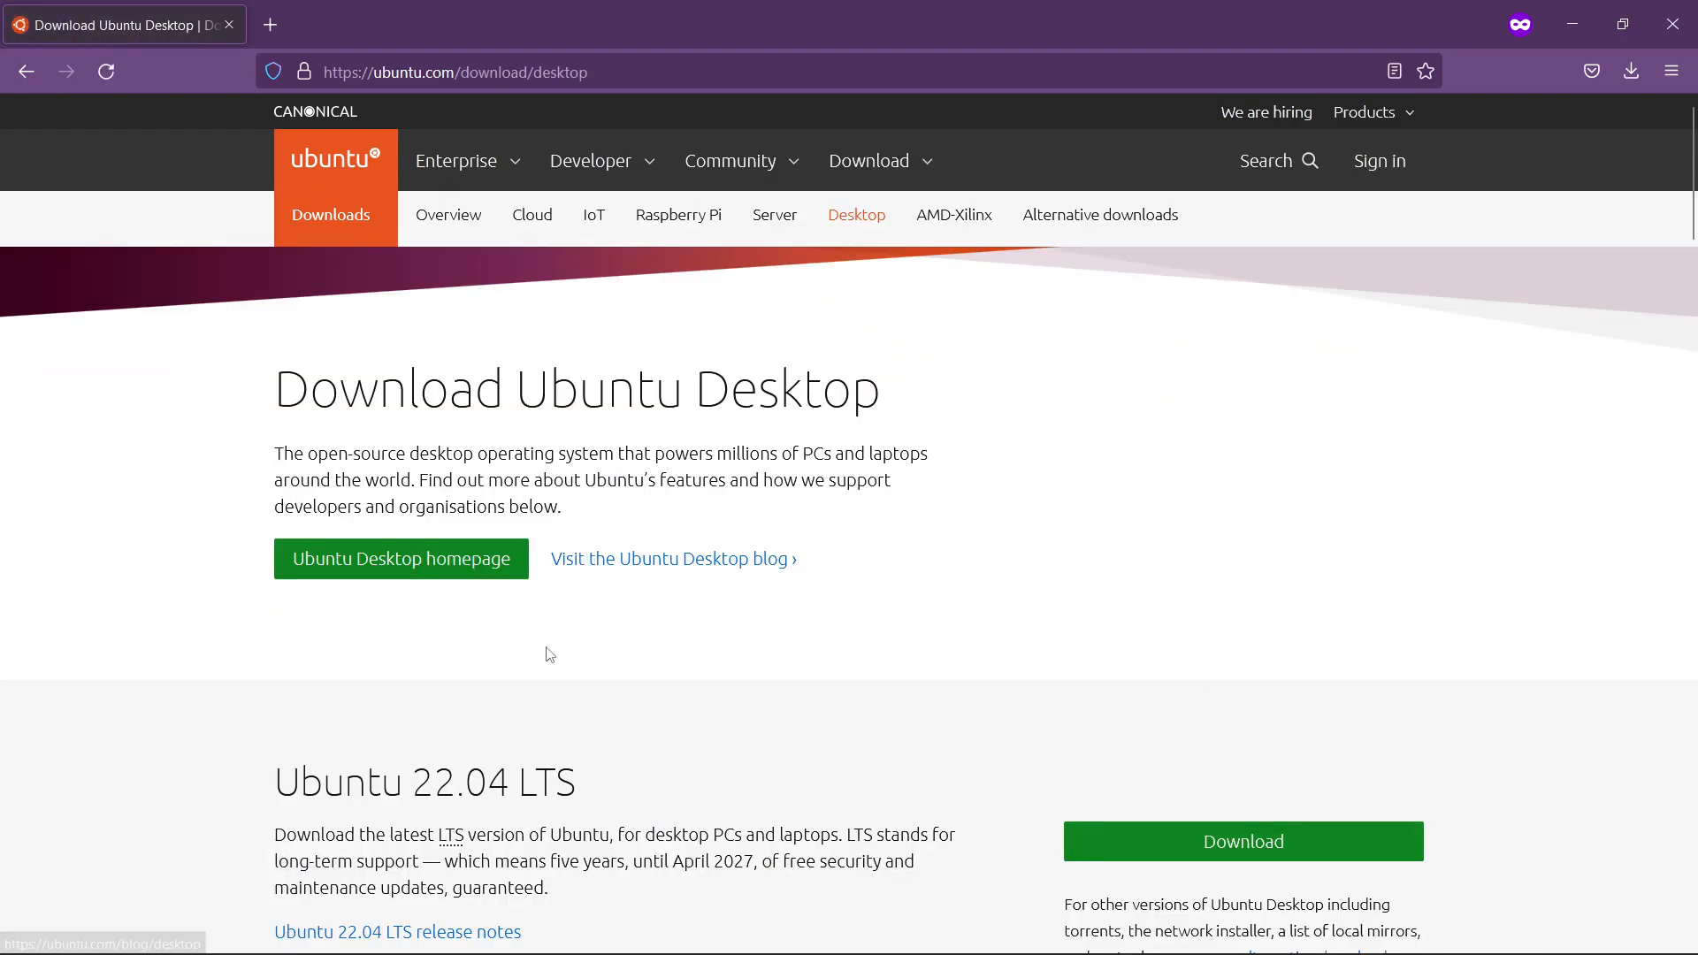
scroll(550, 652, down, 2)
scroll(549, 576, down, 3)
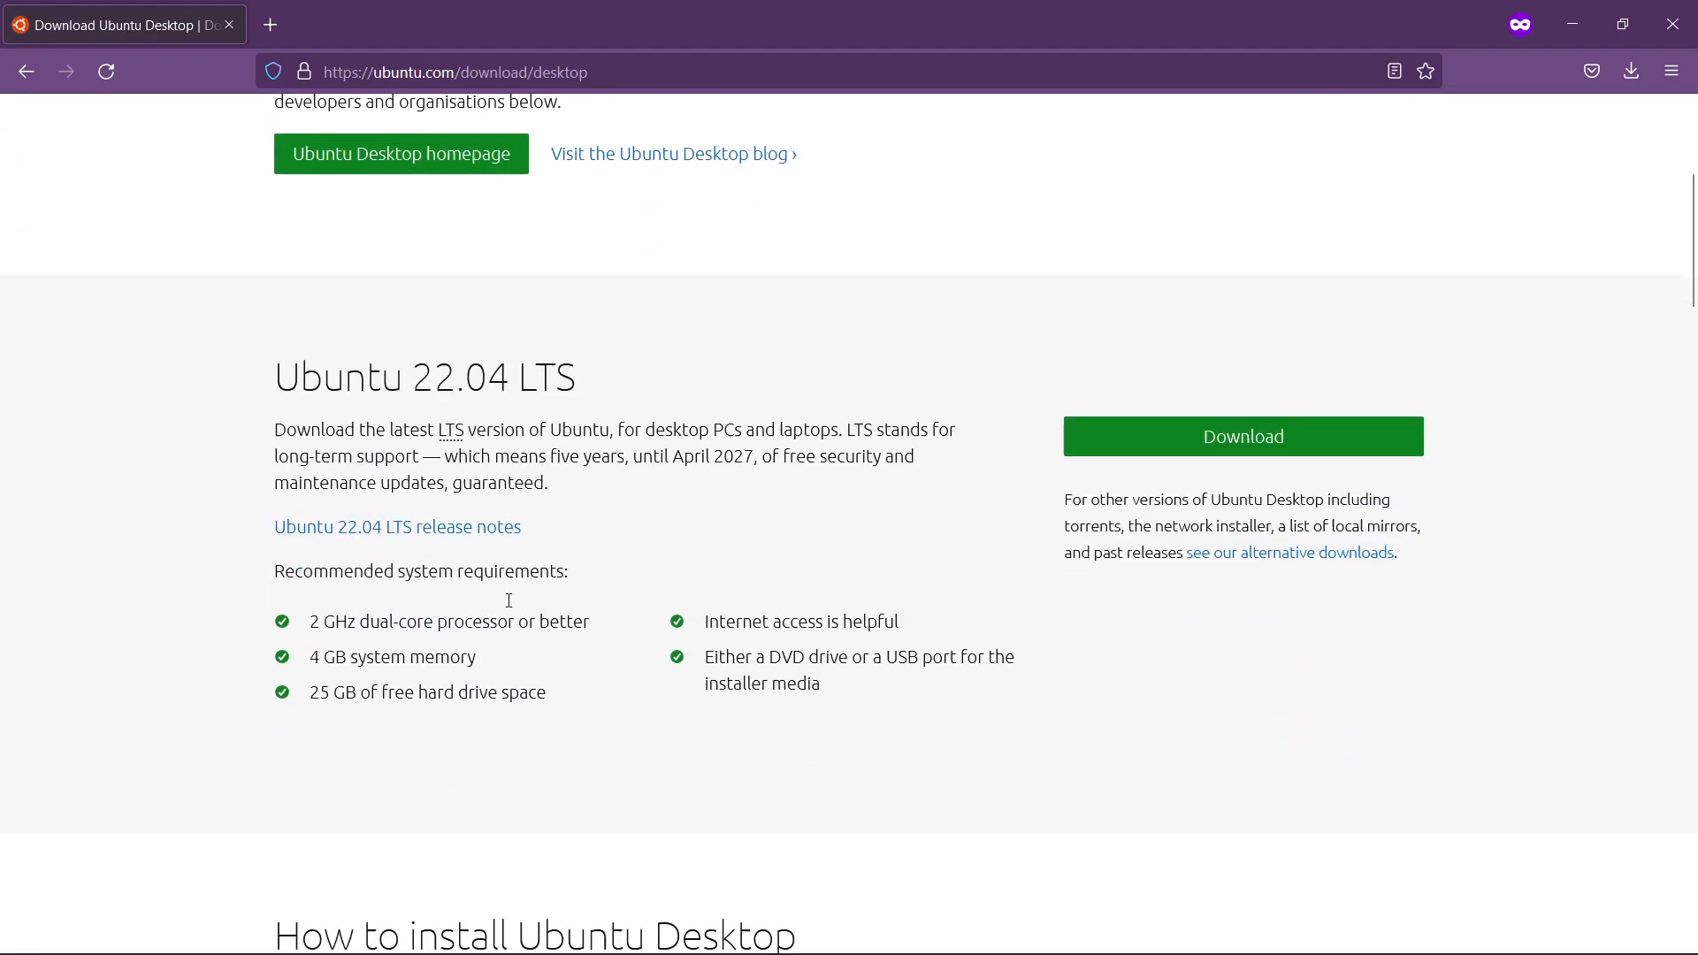
double_click(404, 355)
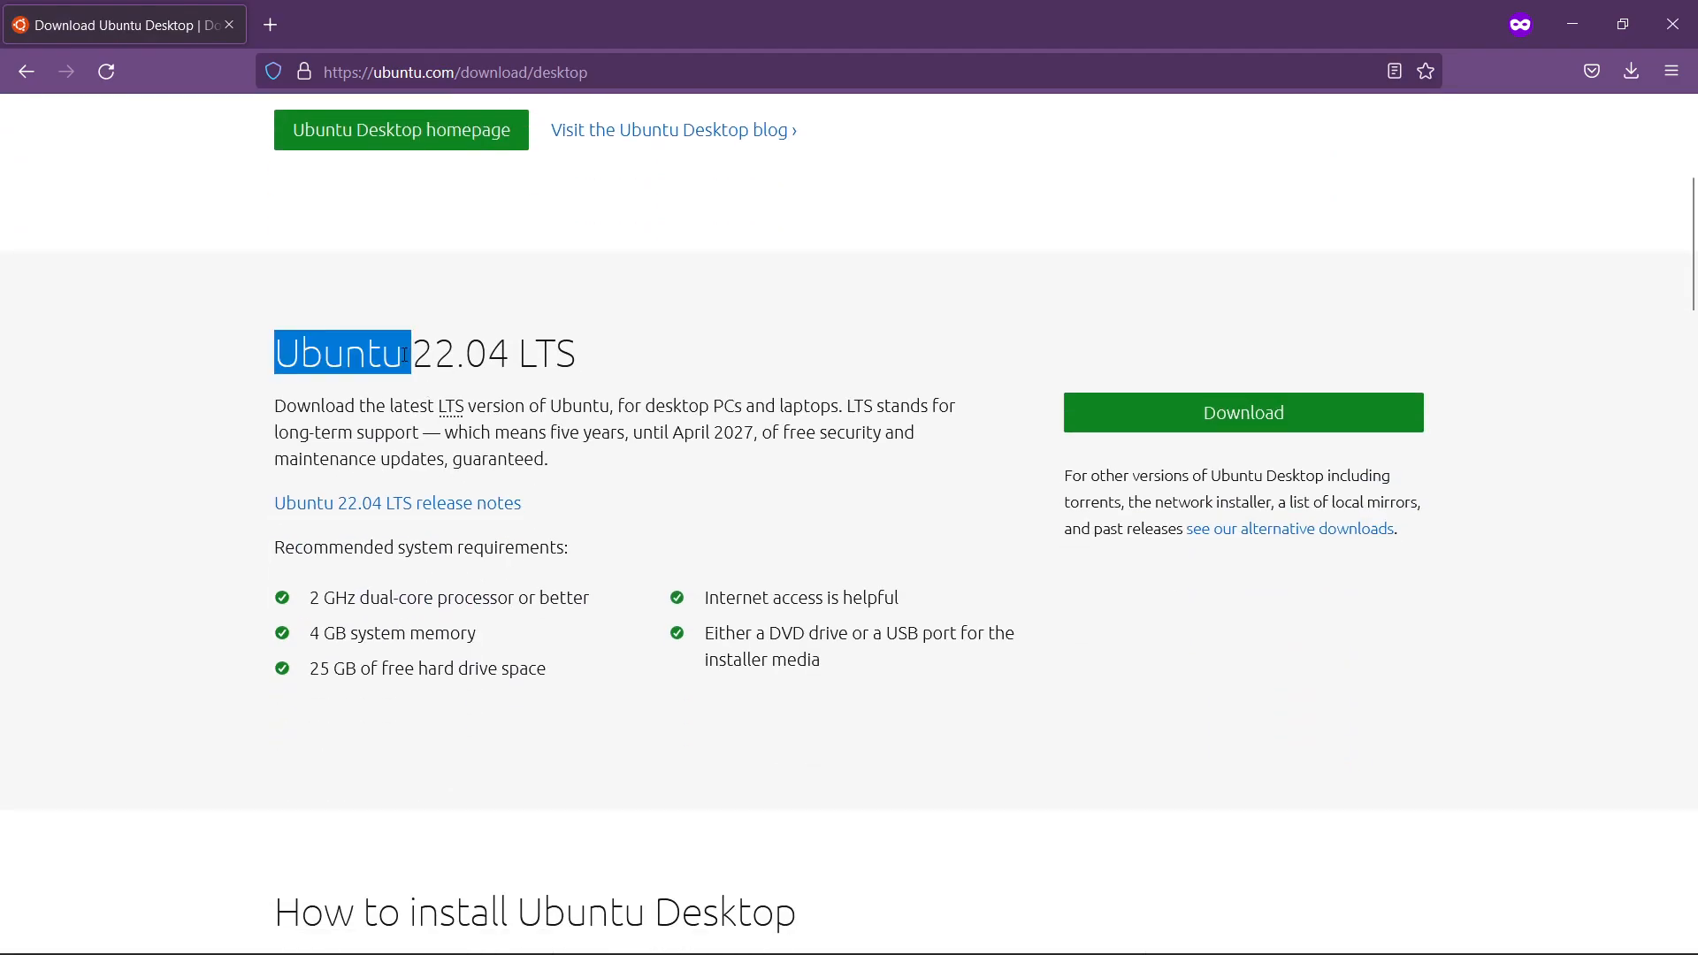
click(711, 422)
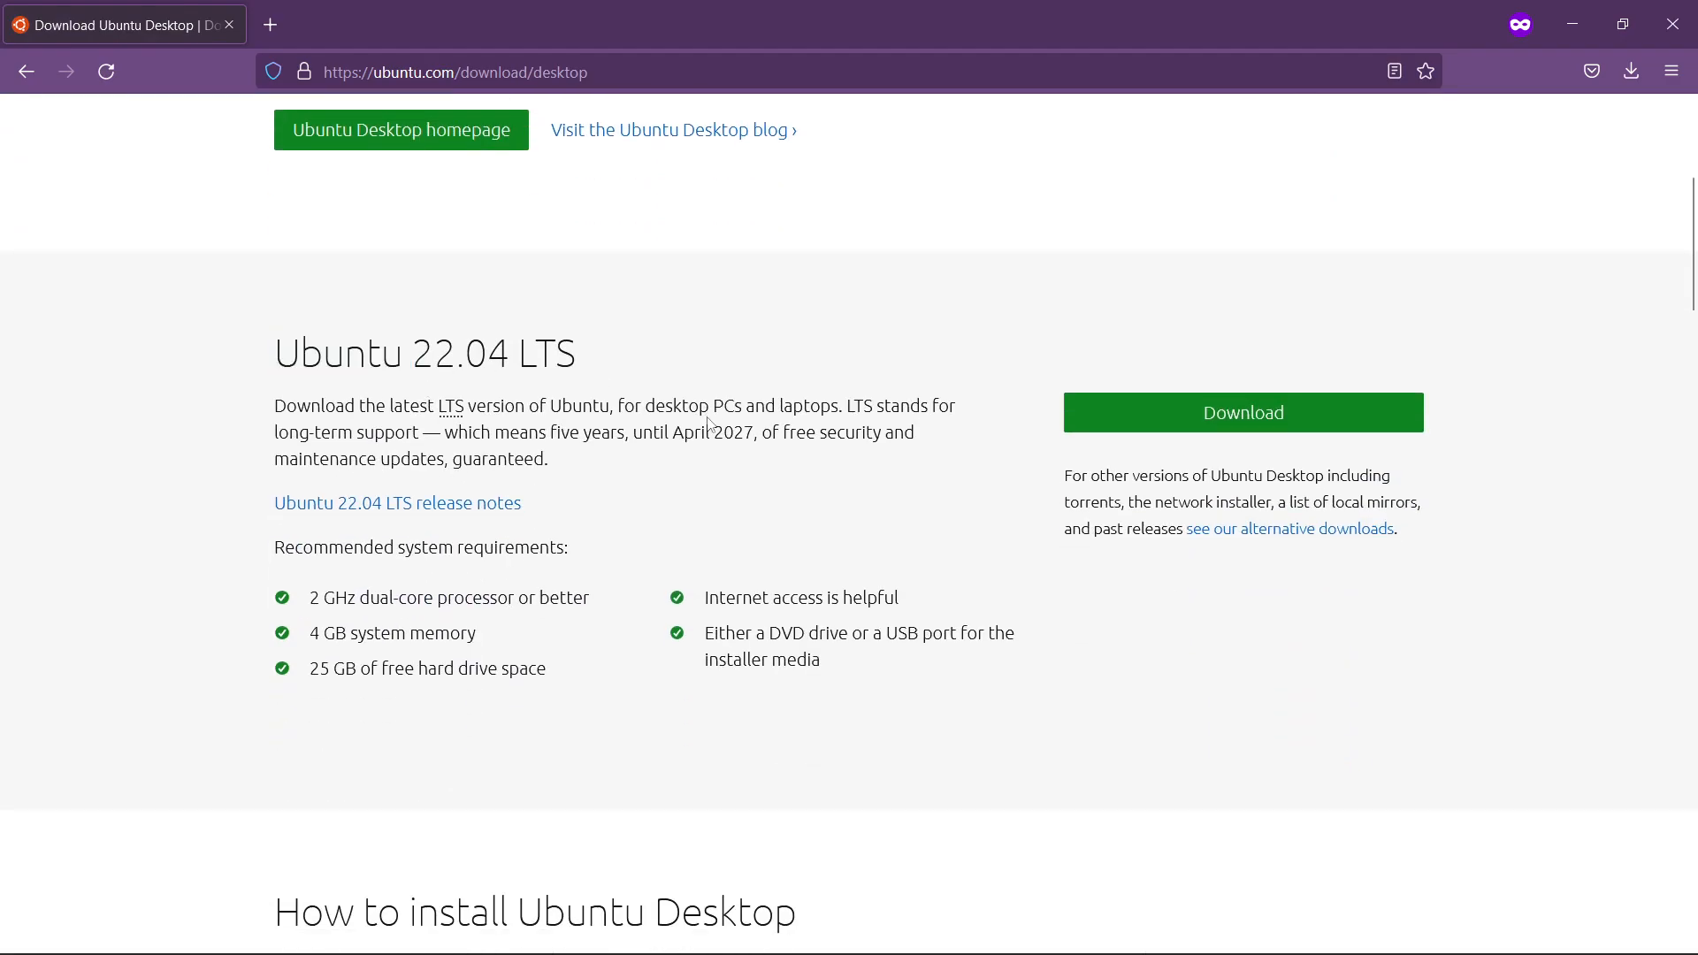
click(1322, 412)
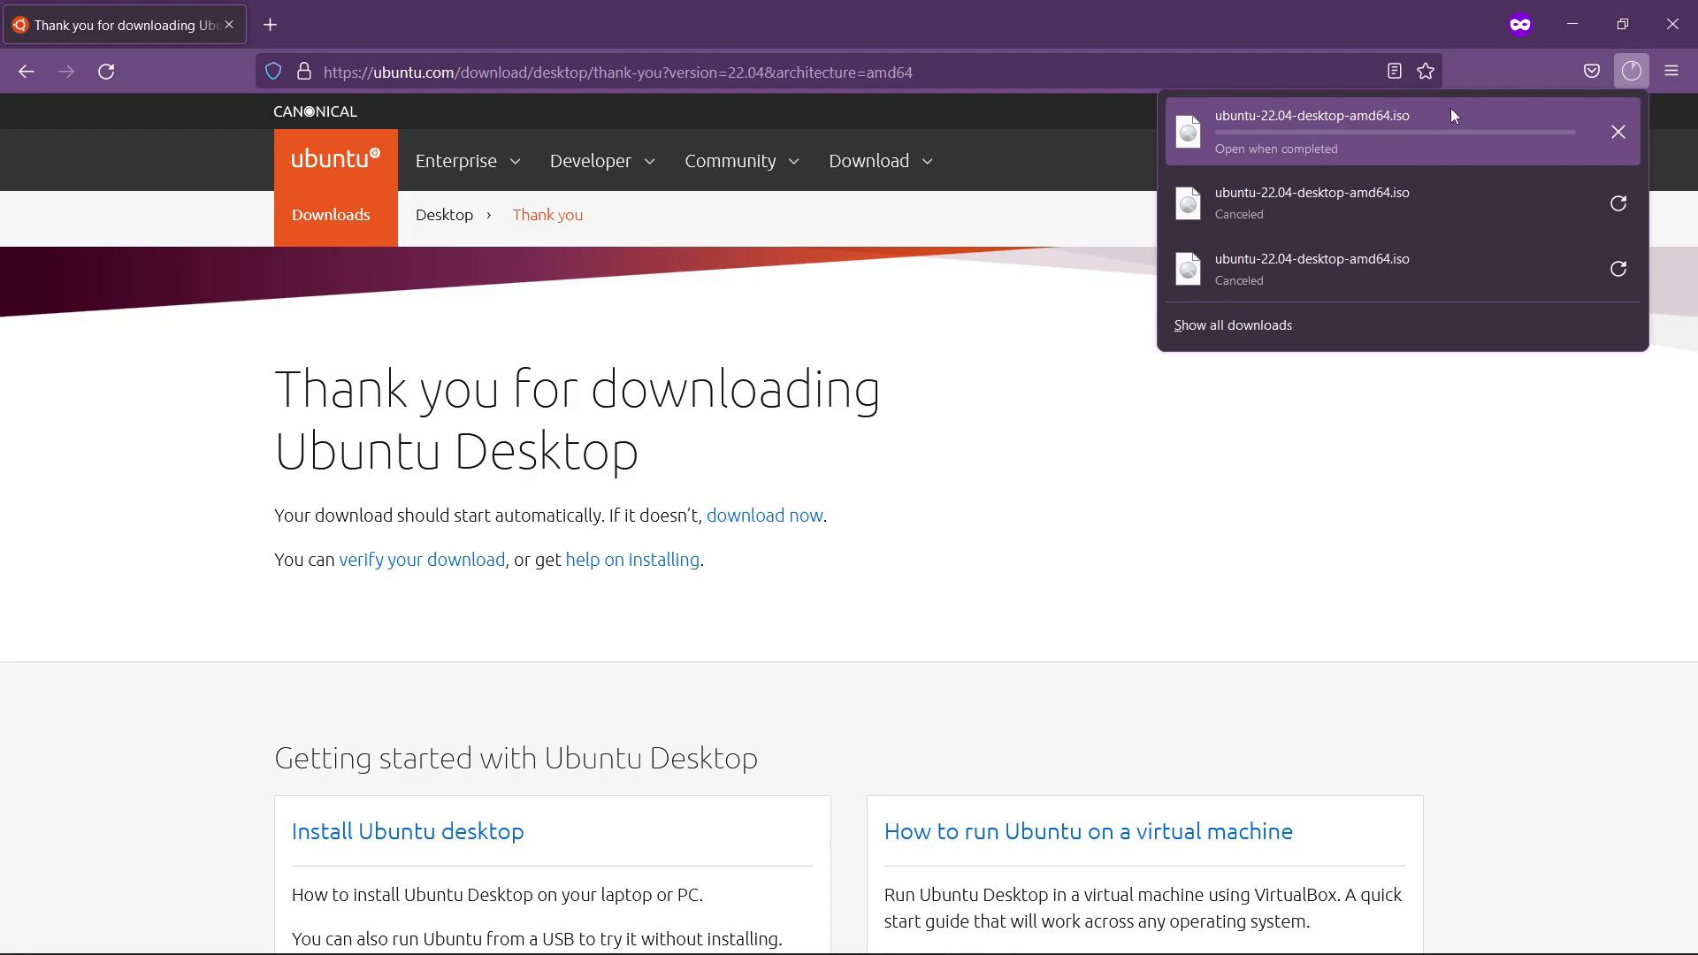
Cancel the running ubuntu-22.04-desktop-amd64.iso download and minimize the browser window
click(1624, 133)
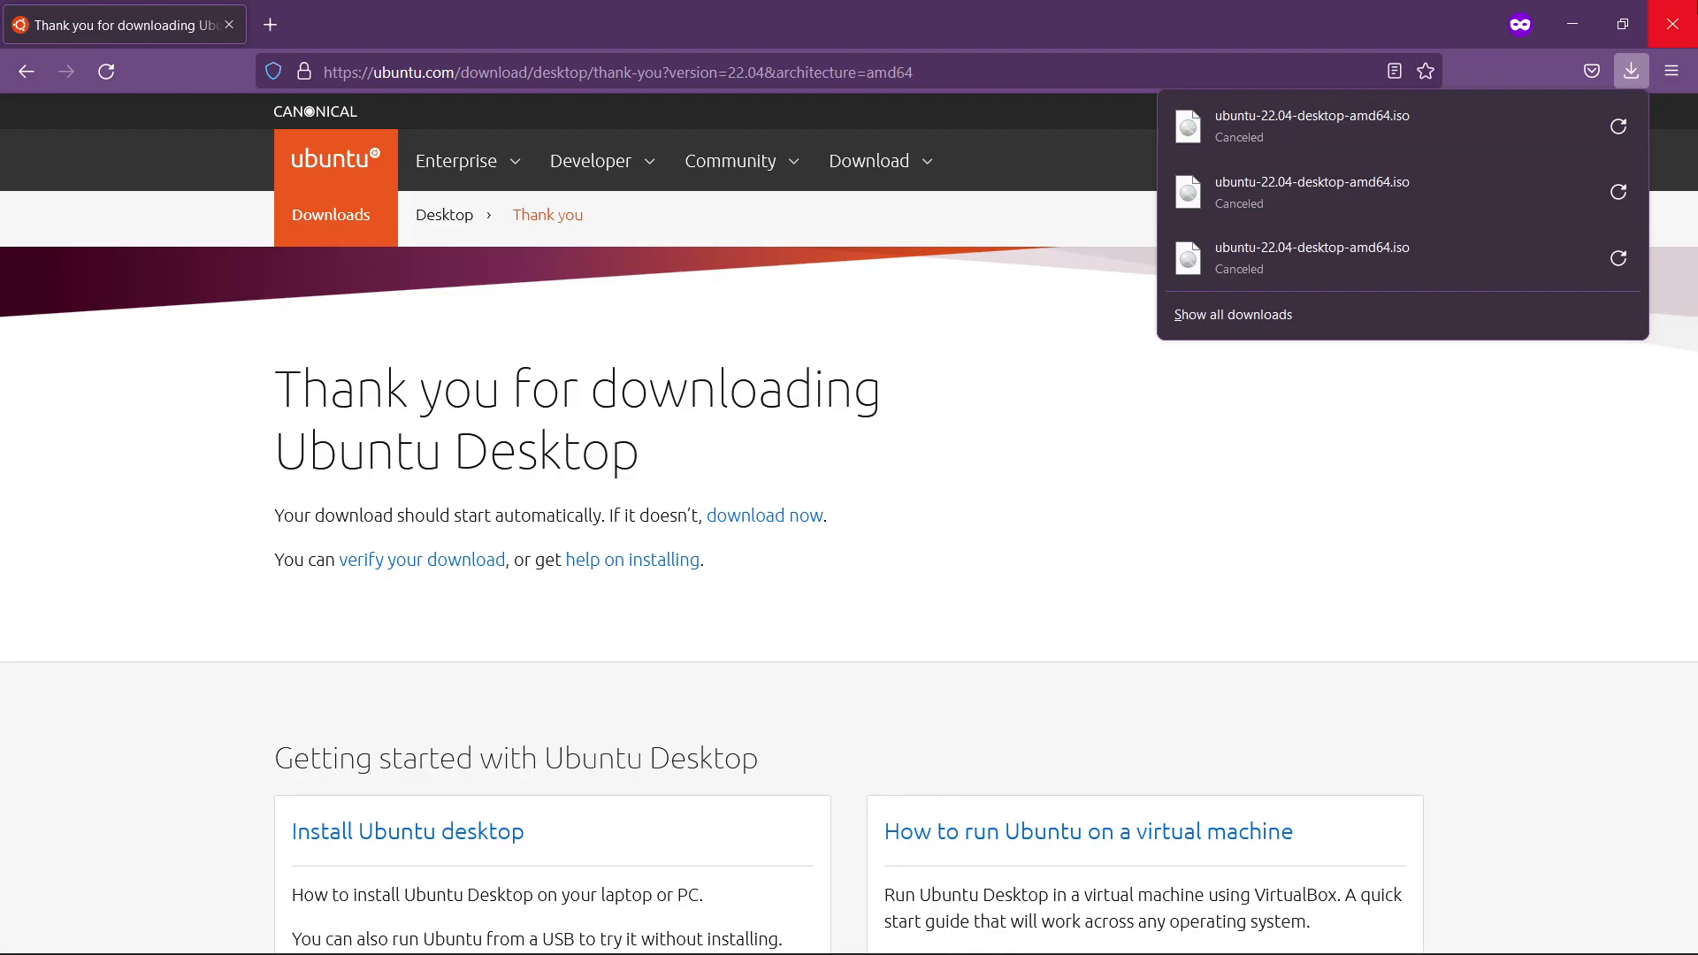
click(1590, 8)
click(1572, 24)
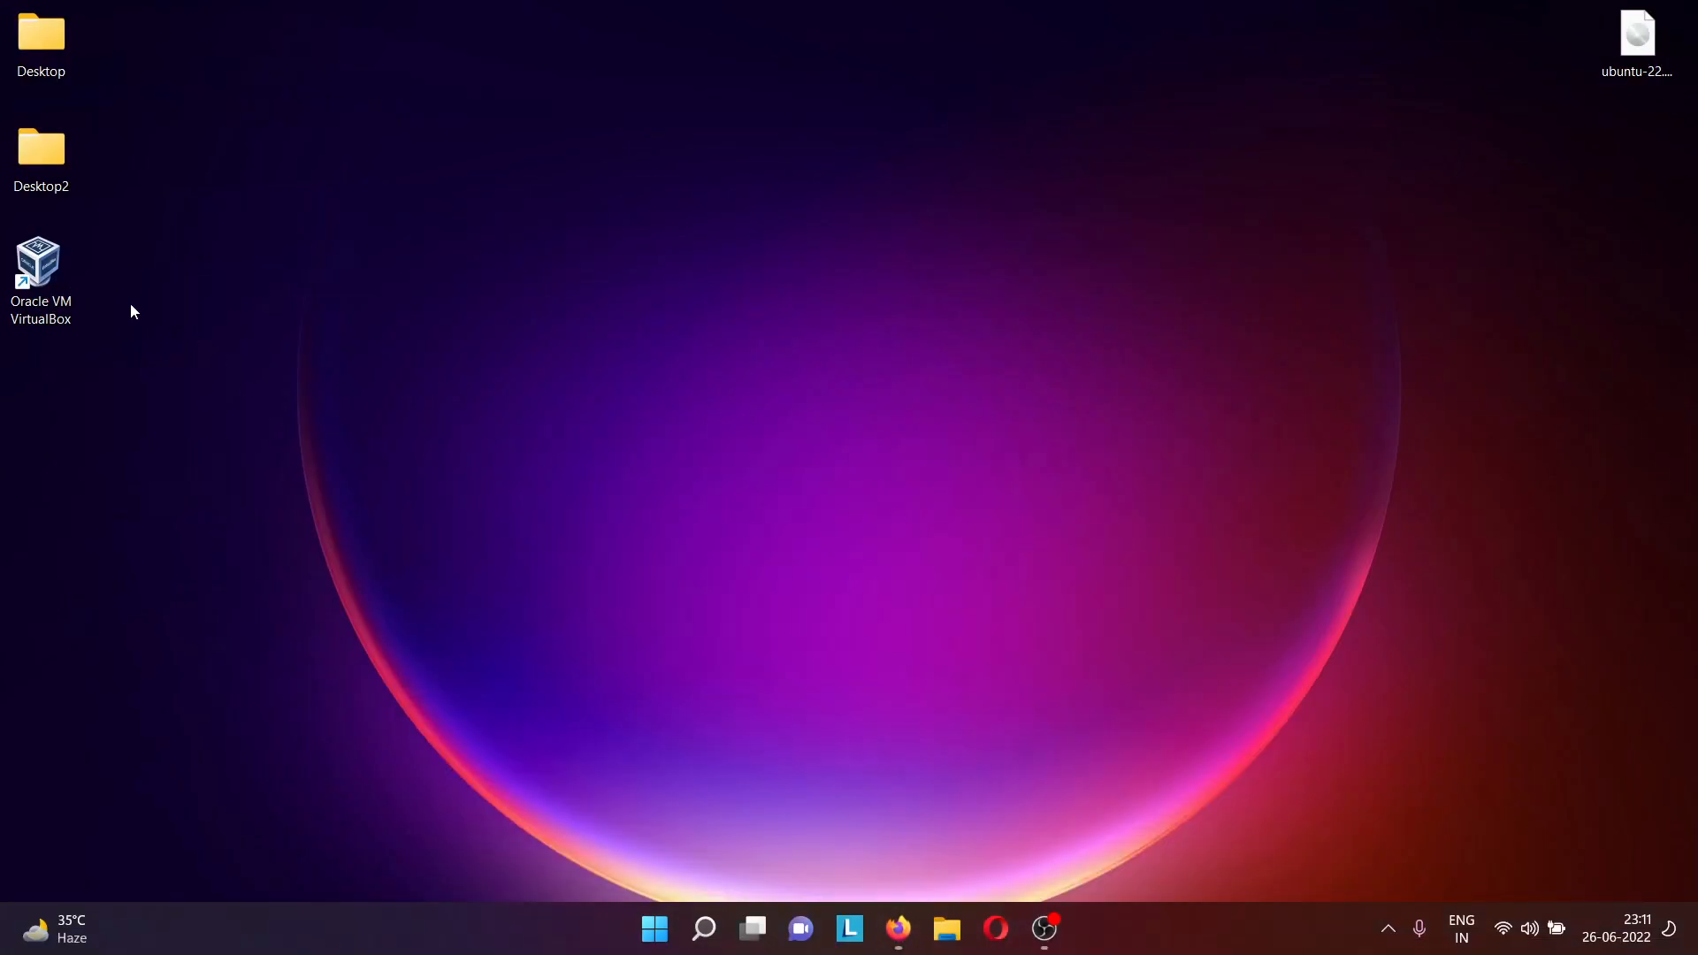
Switch to Oracle VM VirtualBox and start a new virtual machine named Ubuntu
click(1658, 67)
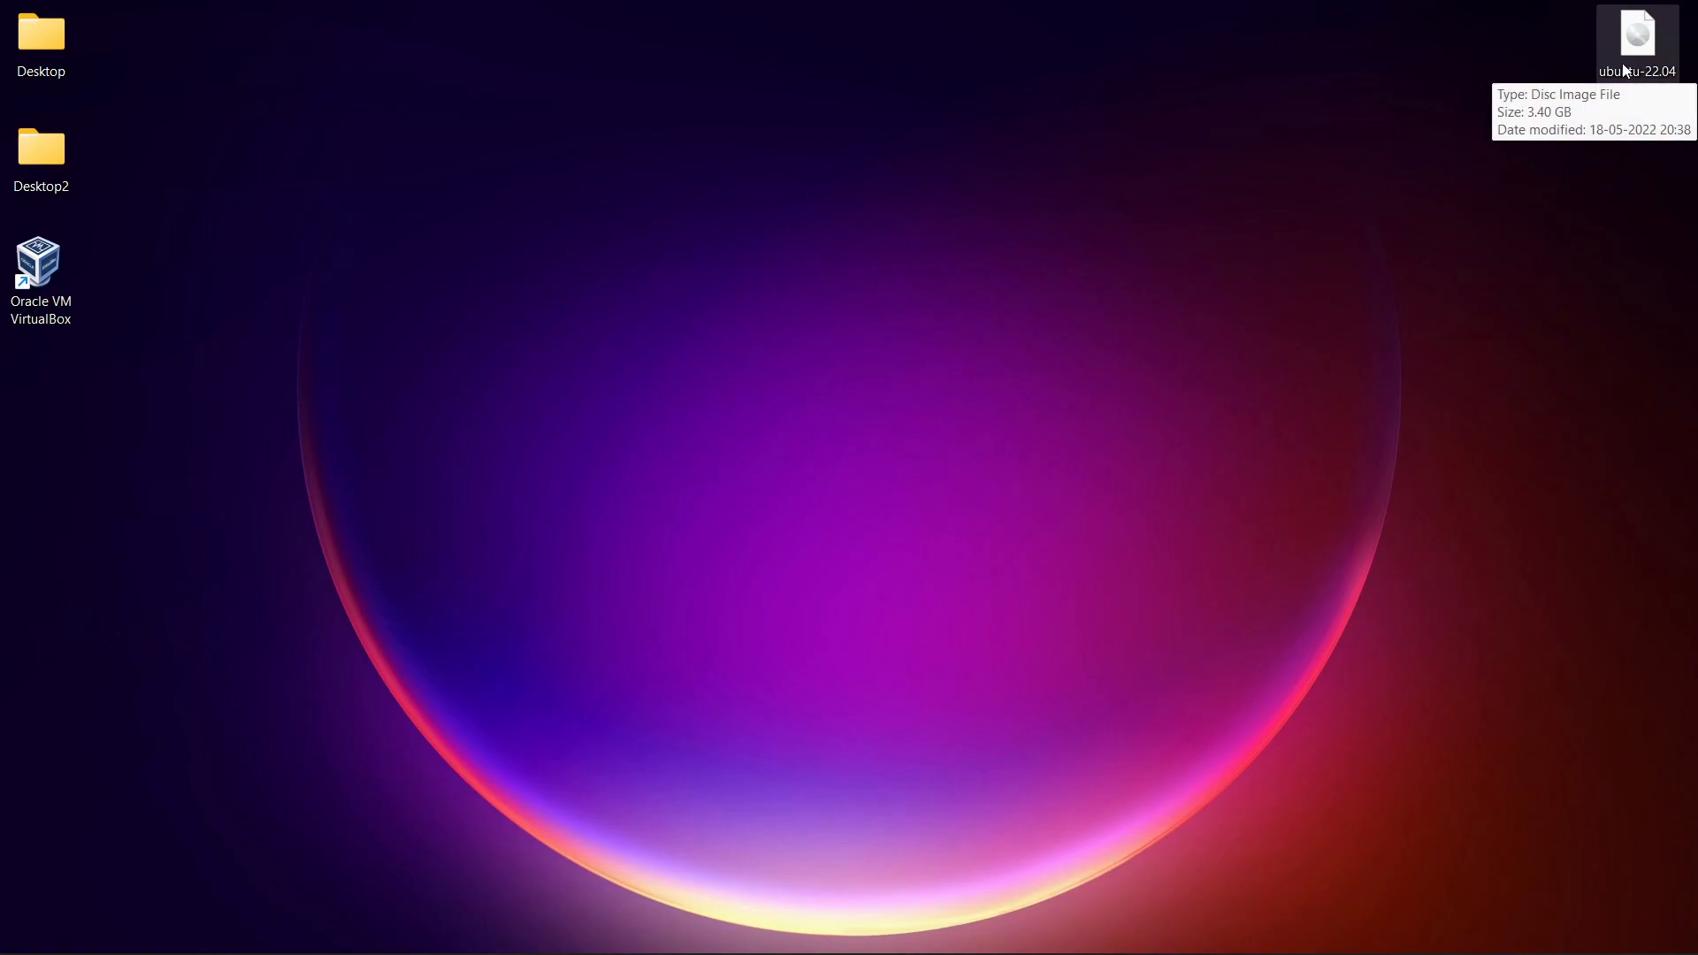
double_click(53, 269)
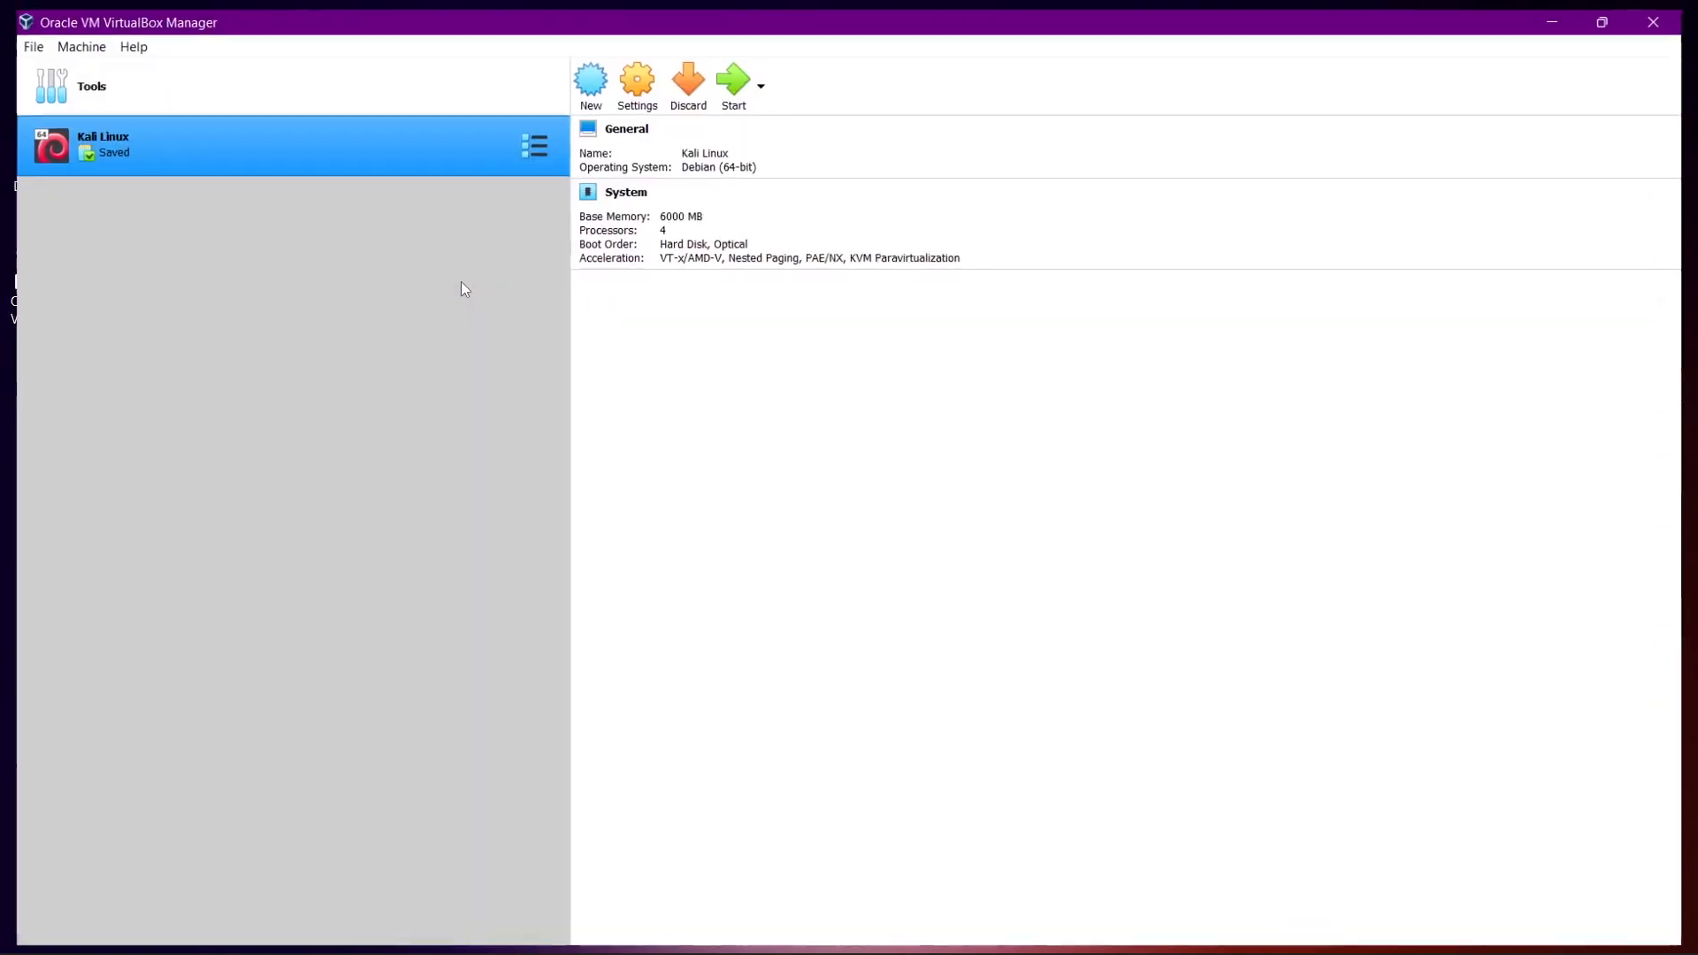
click(591, 77)
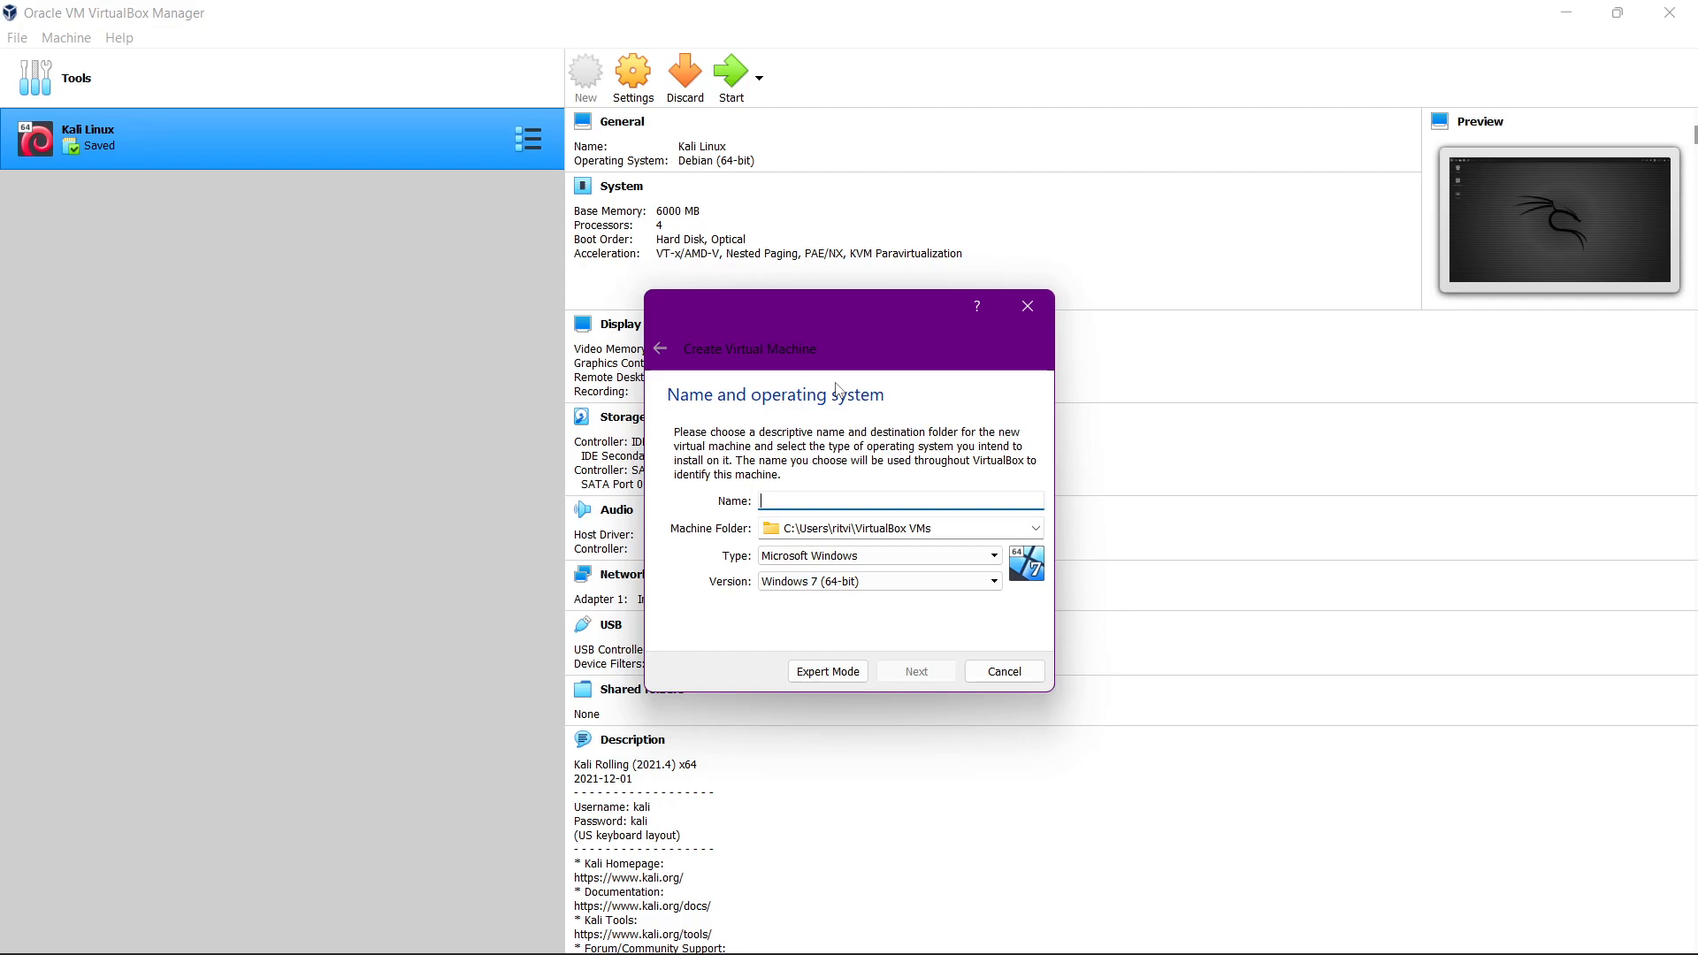
text(Ubuntu)
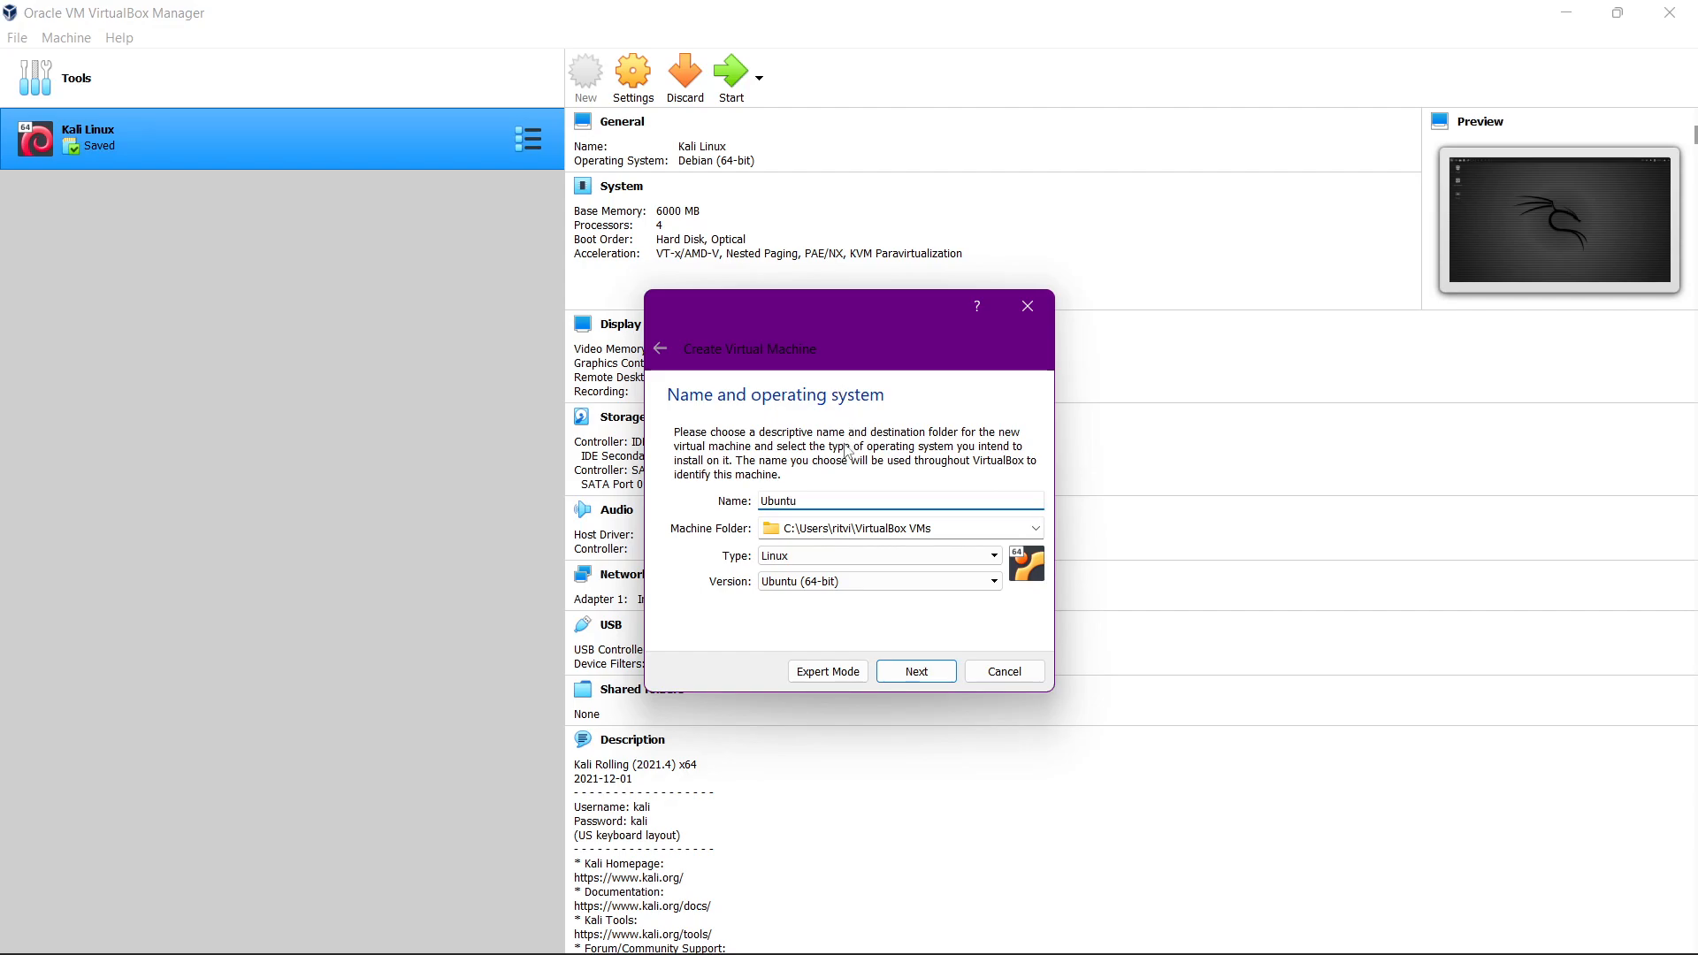
Set the new machine's type to Linux and its version to Ubuntu (64-bit), and proceed to the memory size
click(818, 559)
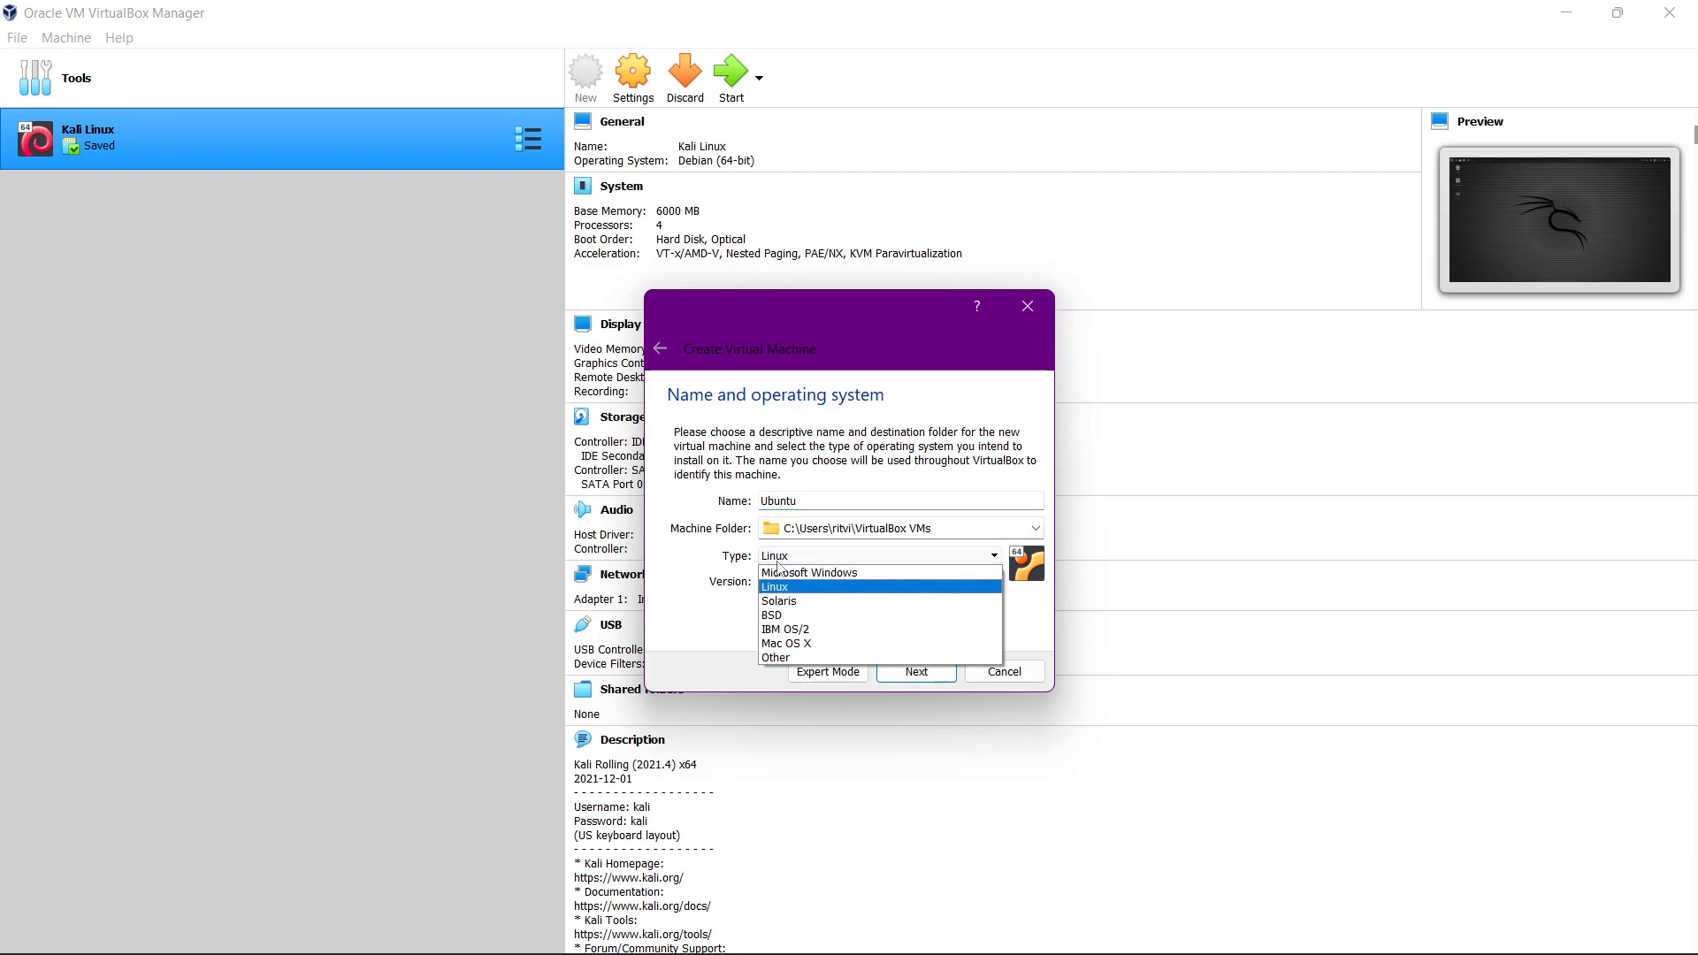
click(797, 587)
click(810, 585)
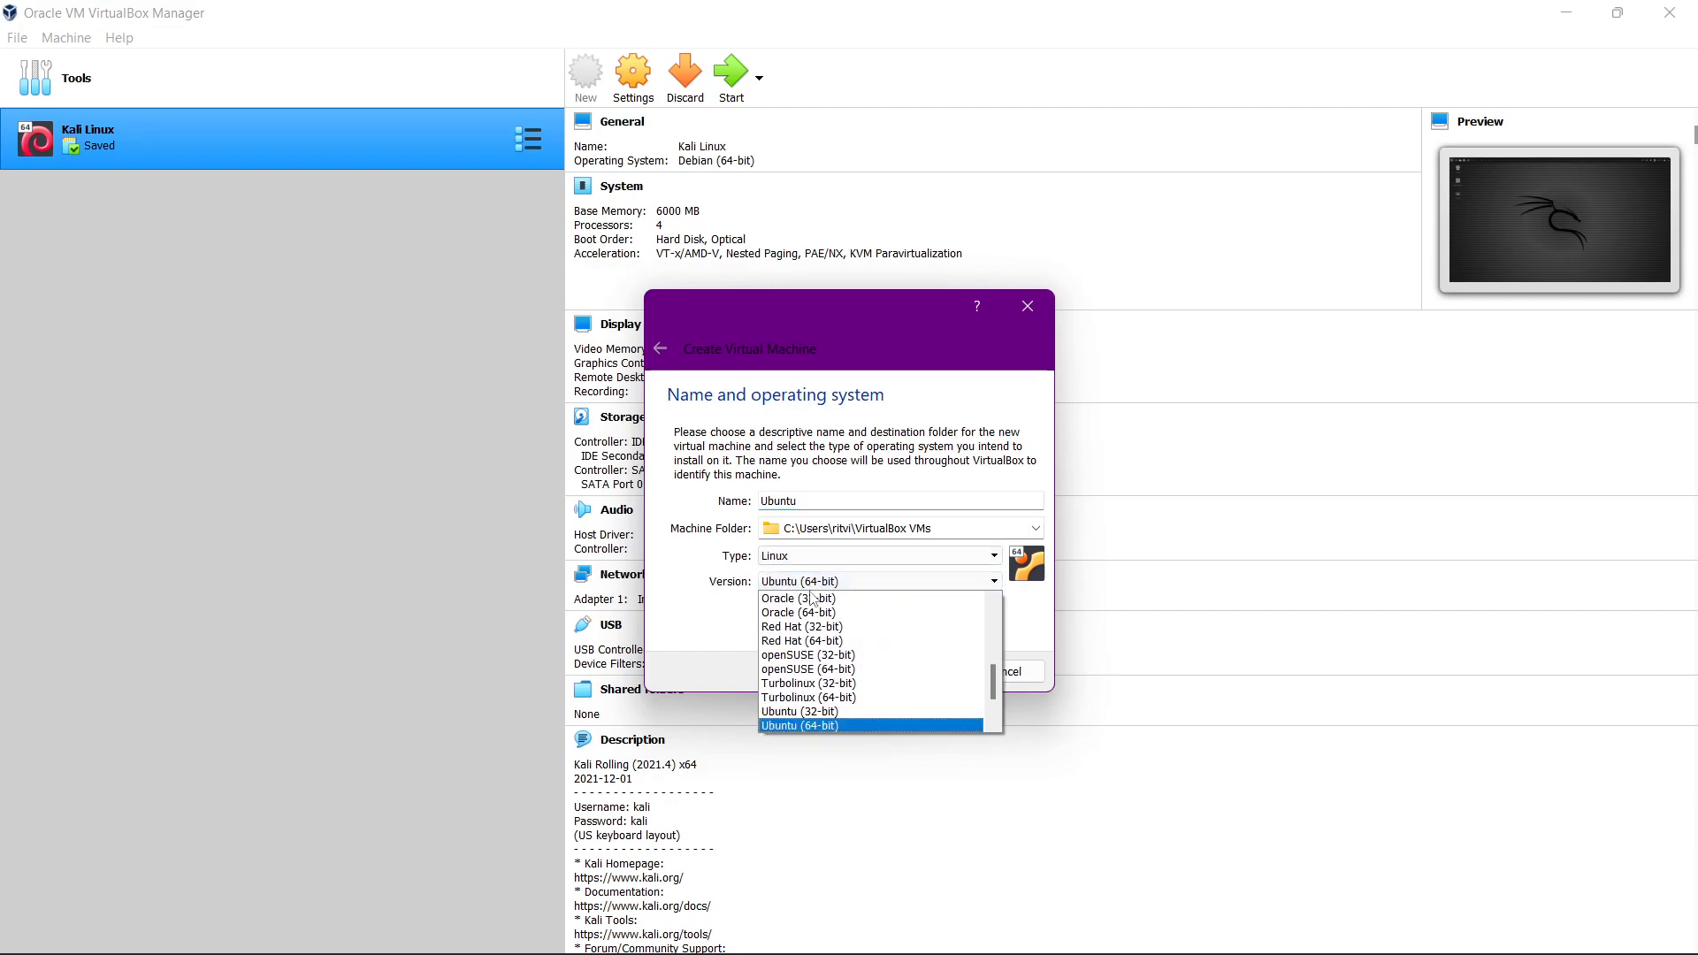
click(827, 726)
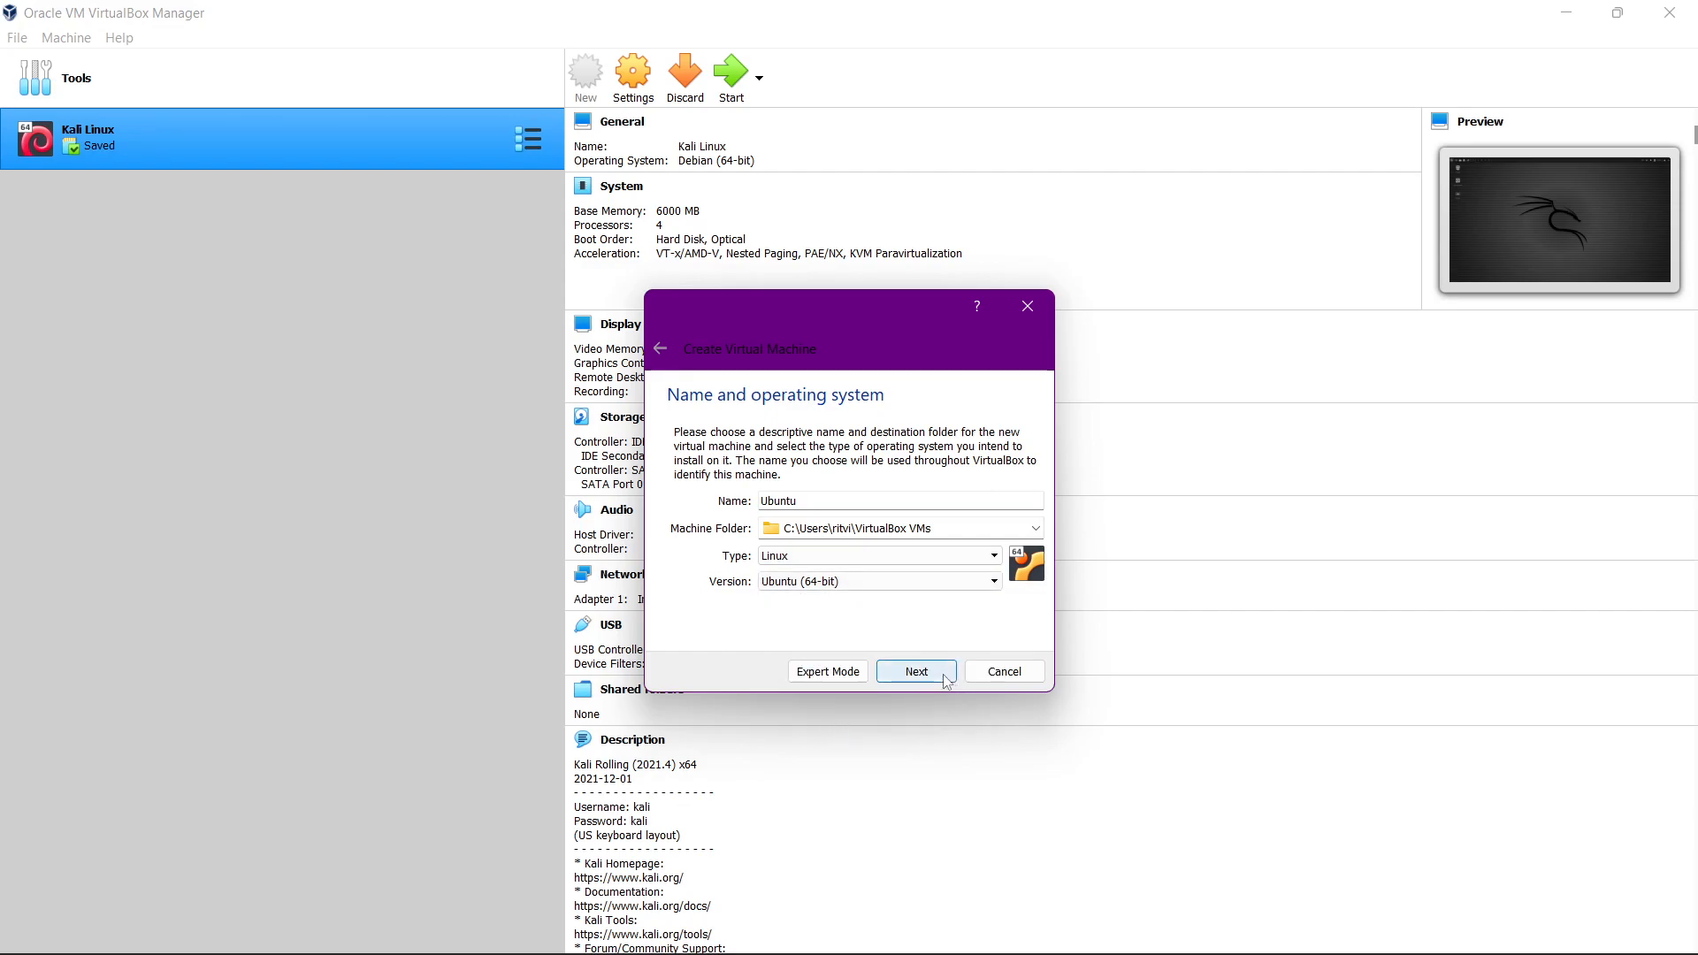
click(782, 586)
click(789, 727)
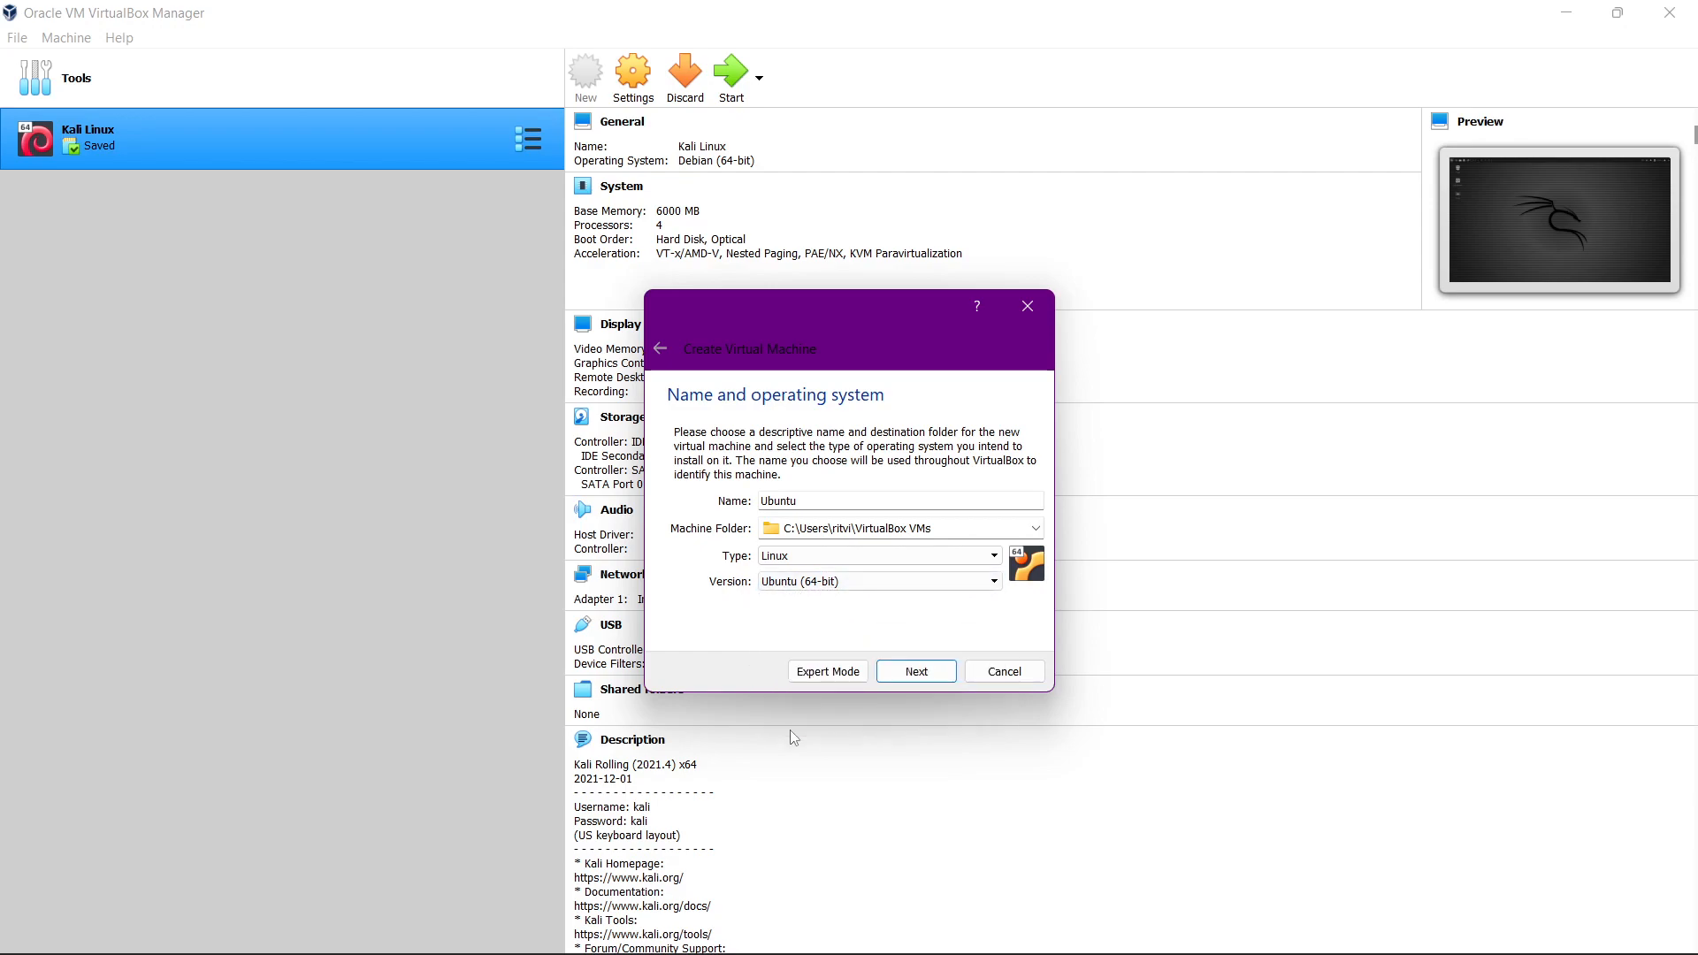
click(925, 679)
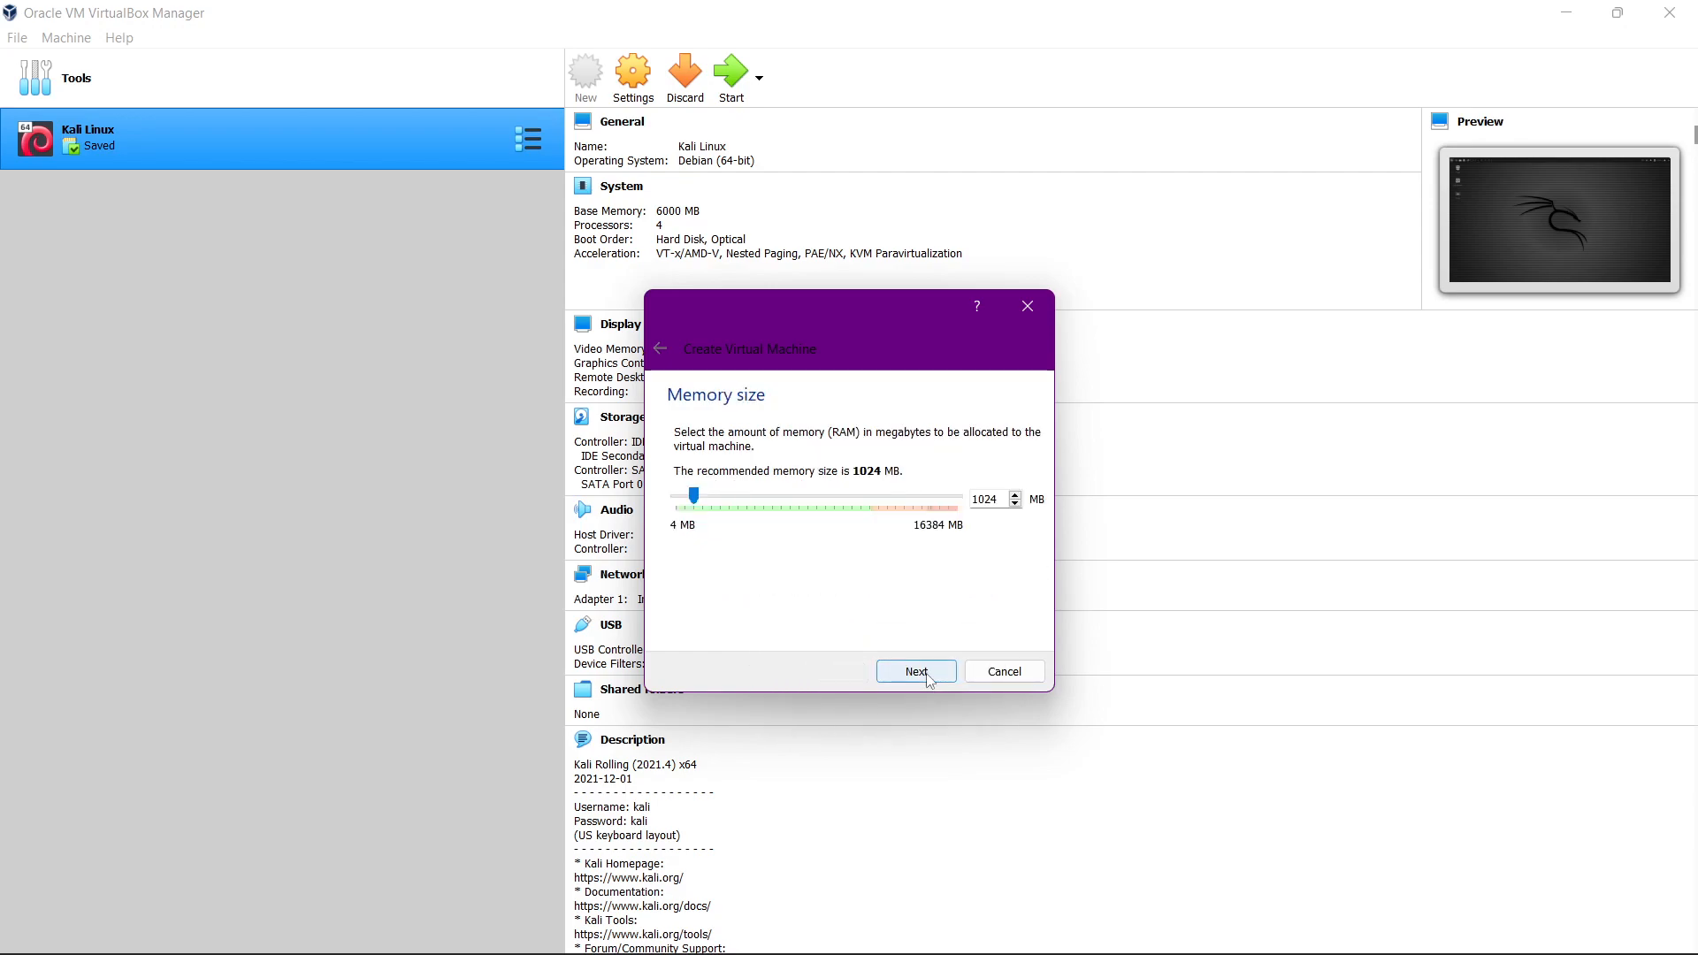
Allocate 6144 MB of memory to the machine and choose to create a virtual hard disk now
double_click(998, 500)
text(6144)
click(916, 673)
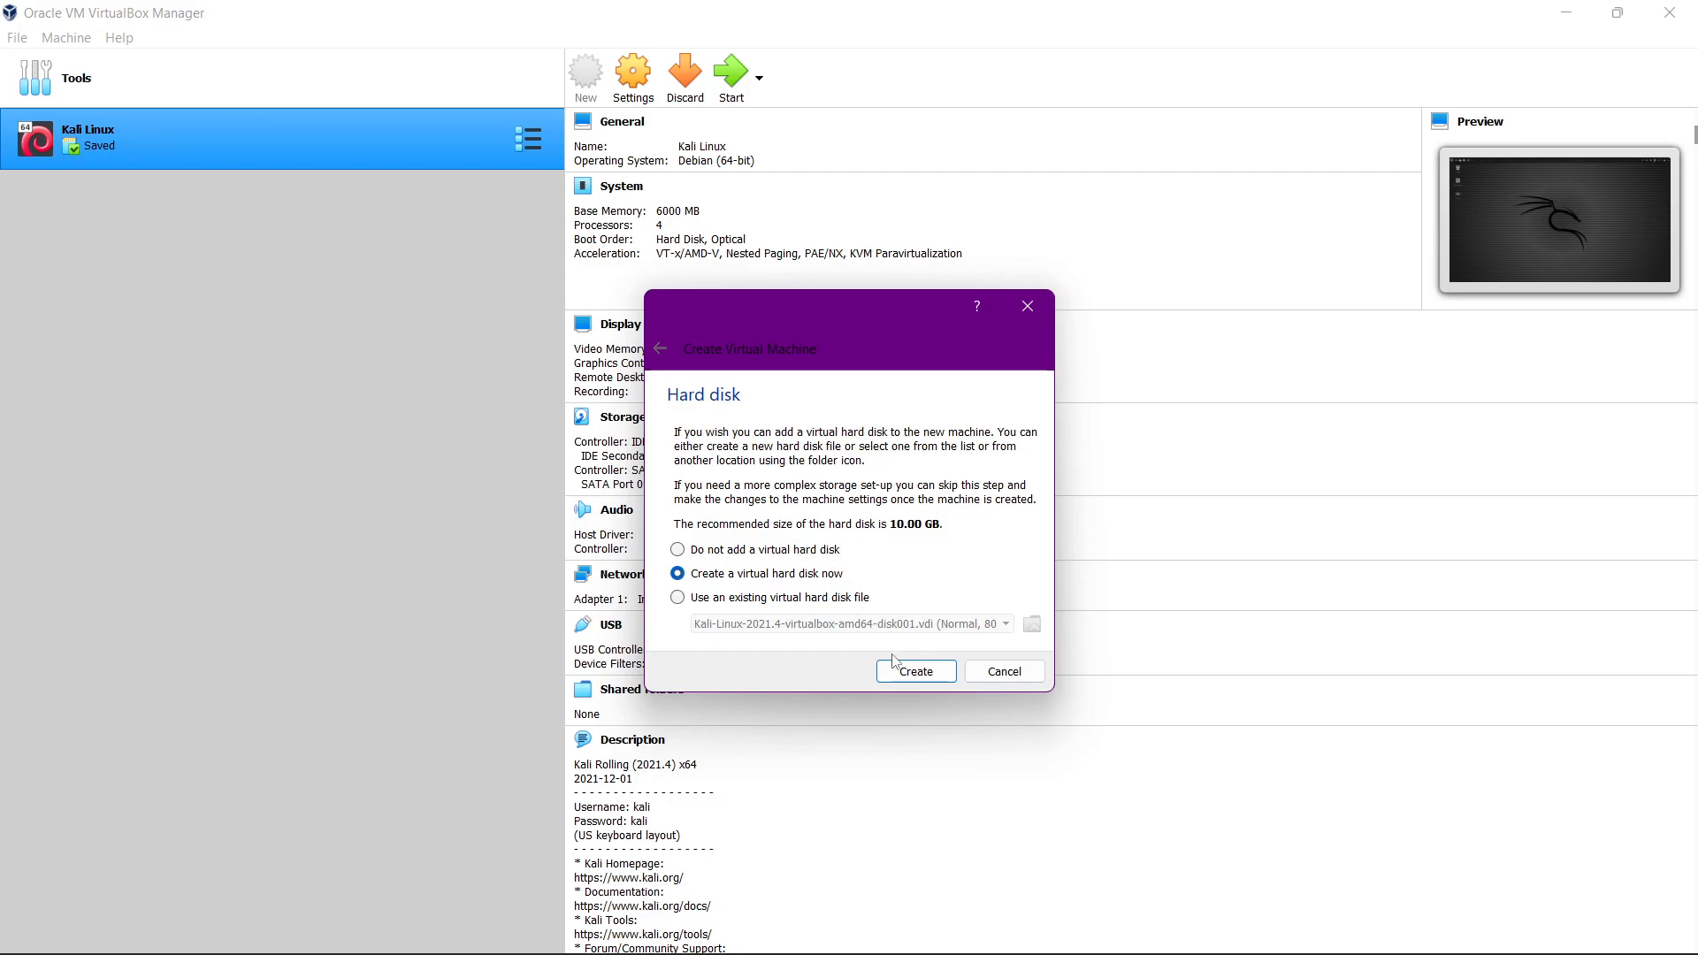
click(907, 676)
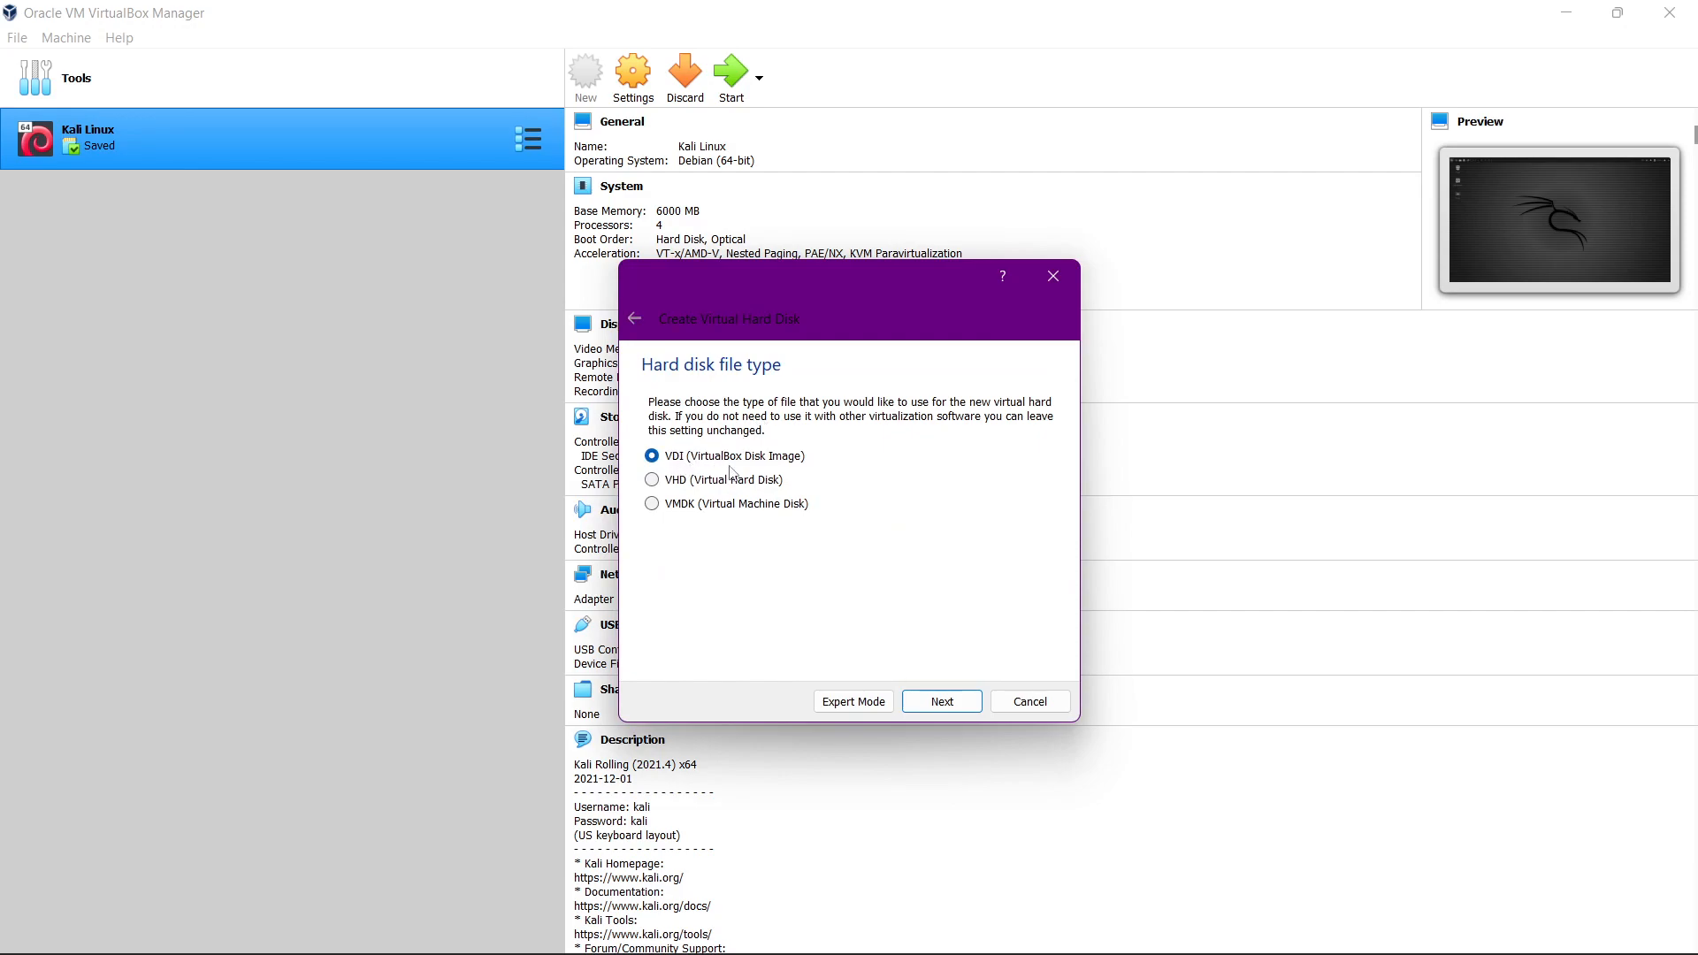
Create the virtual hard disk as a dynamically allocated VDI file with a size of 50 GB
click(940, 703)
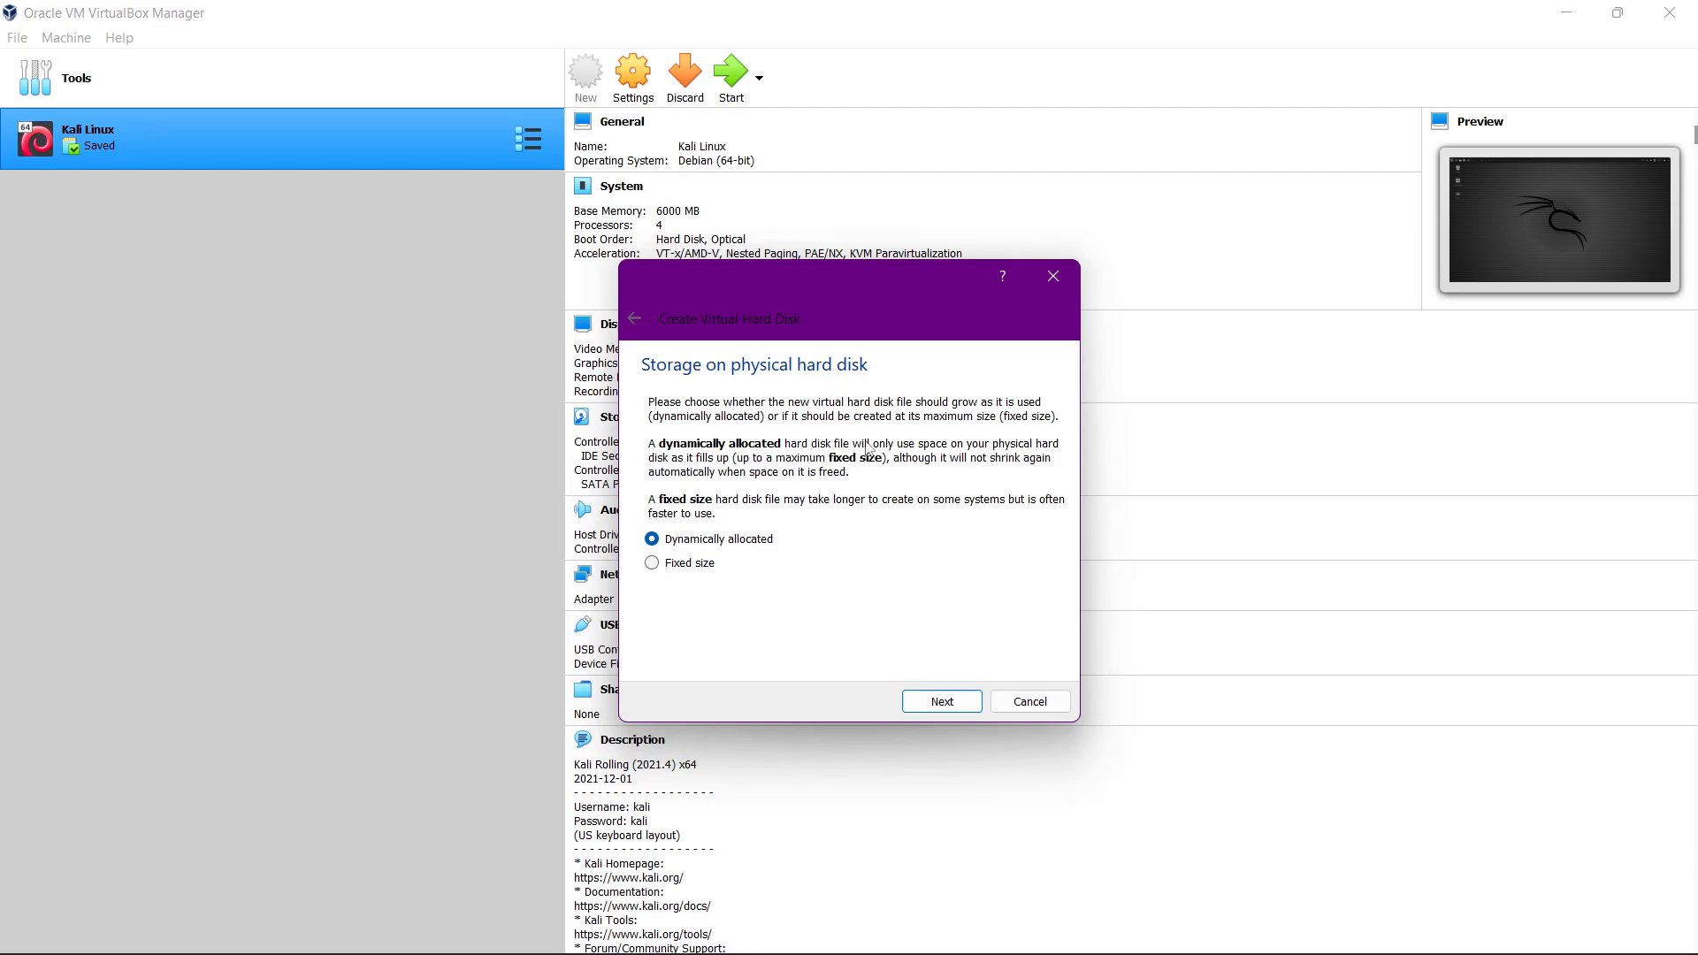
click(952, 695)
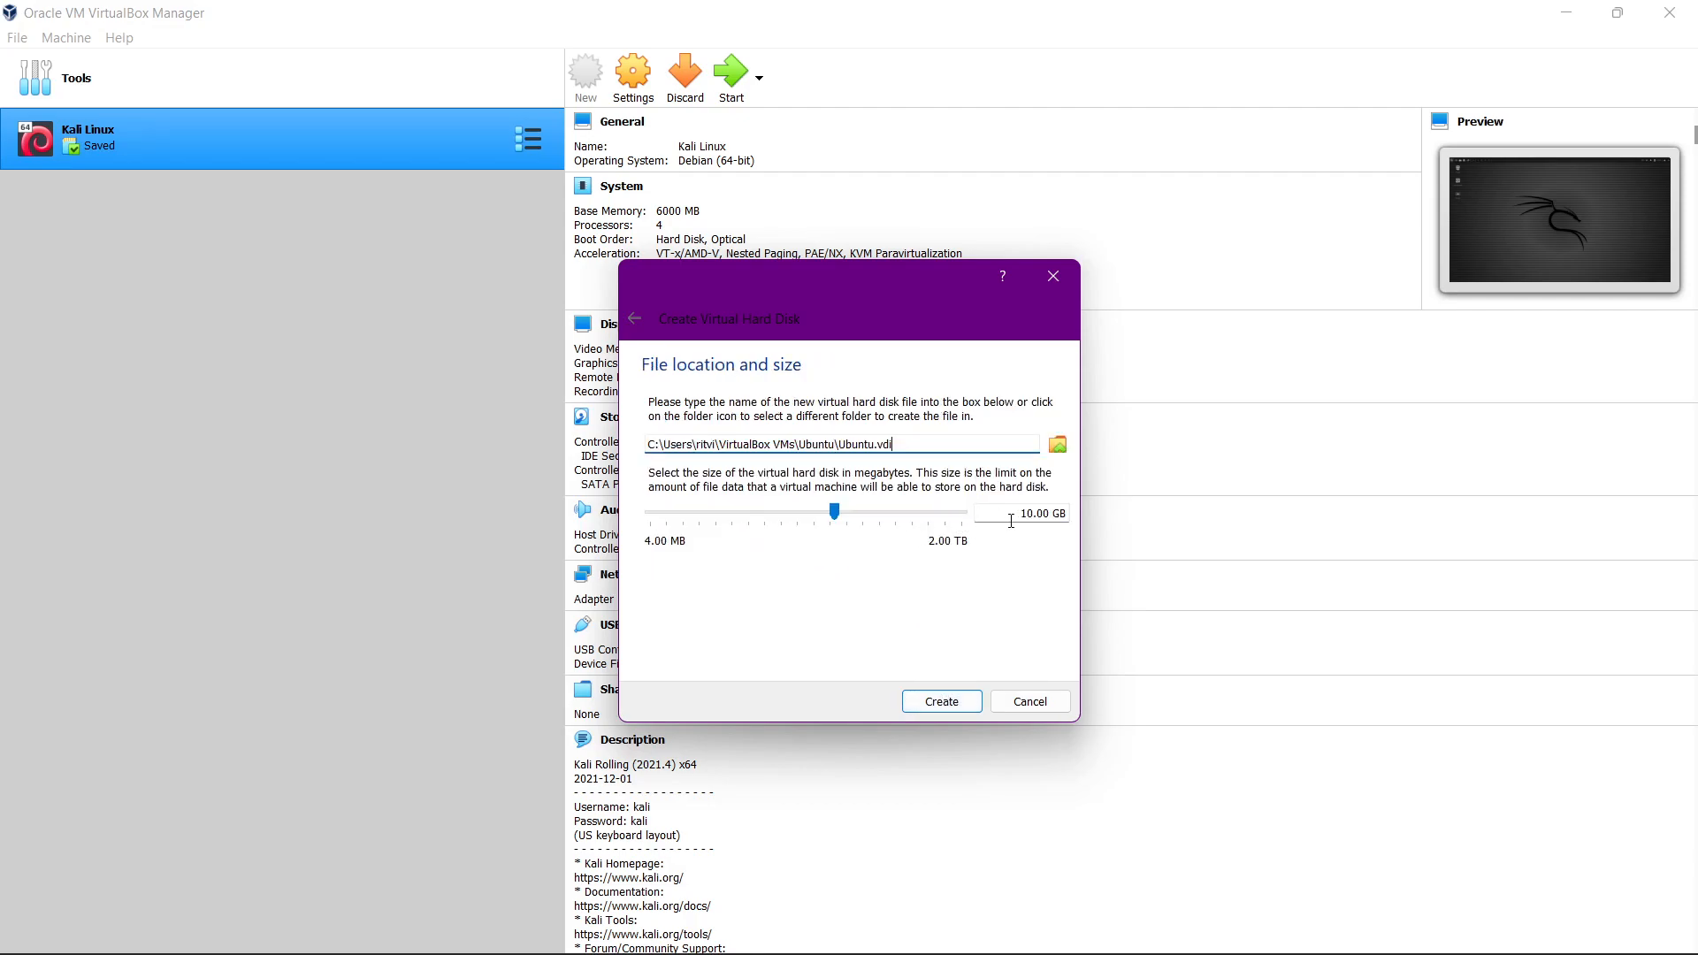
click(1034, 515)
text(30)
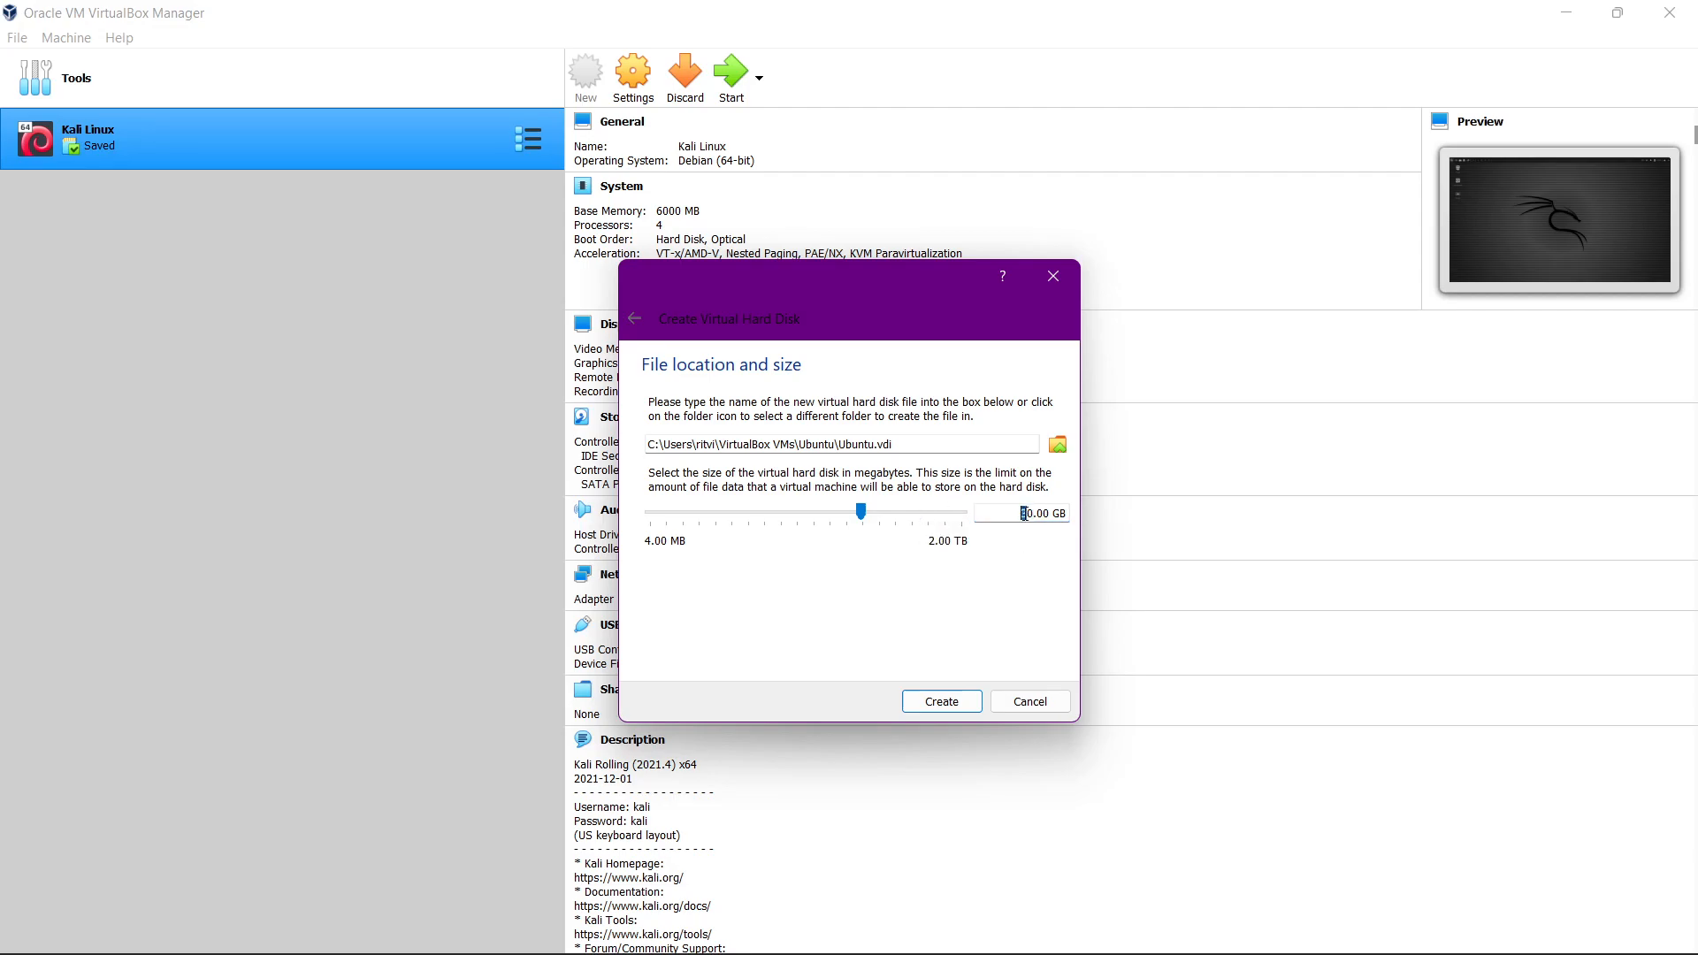
text(5)
click(963, 698)
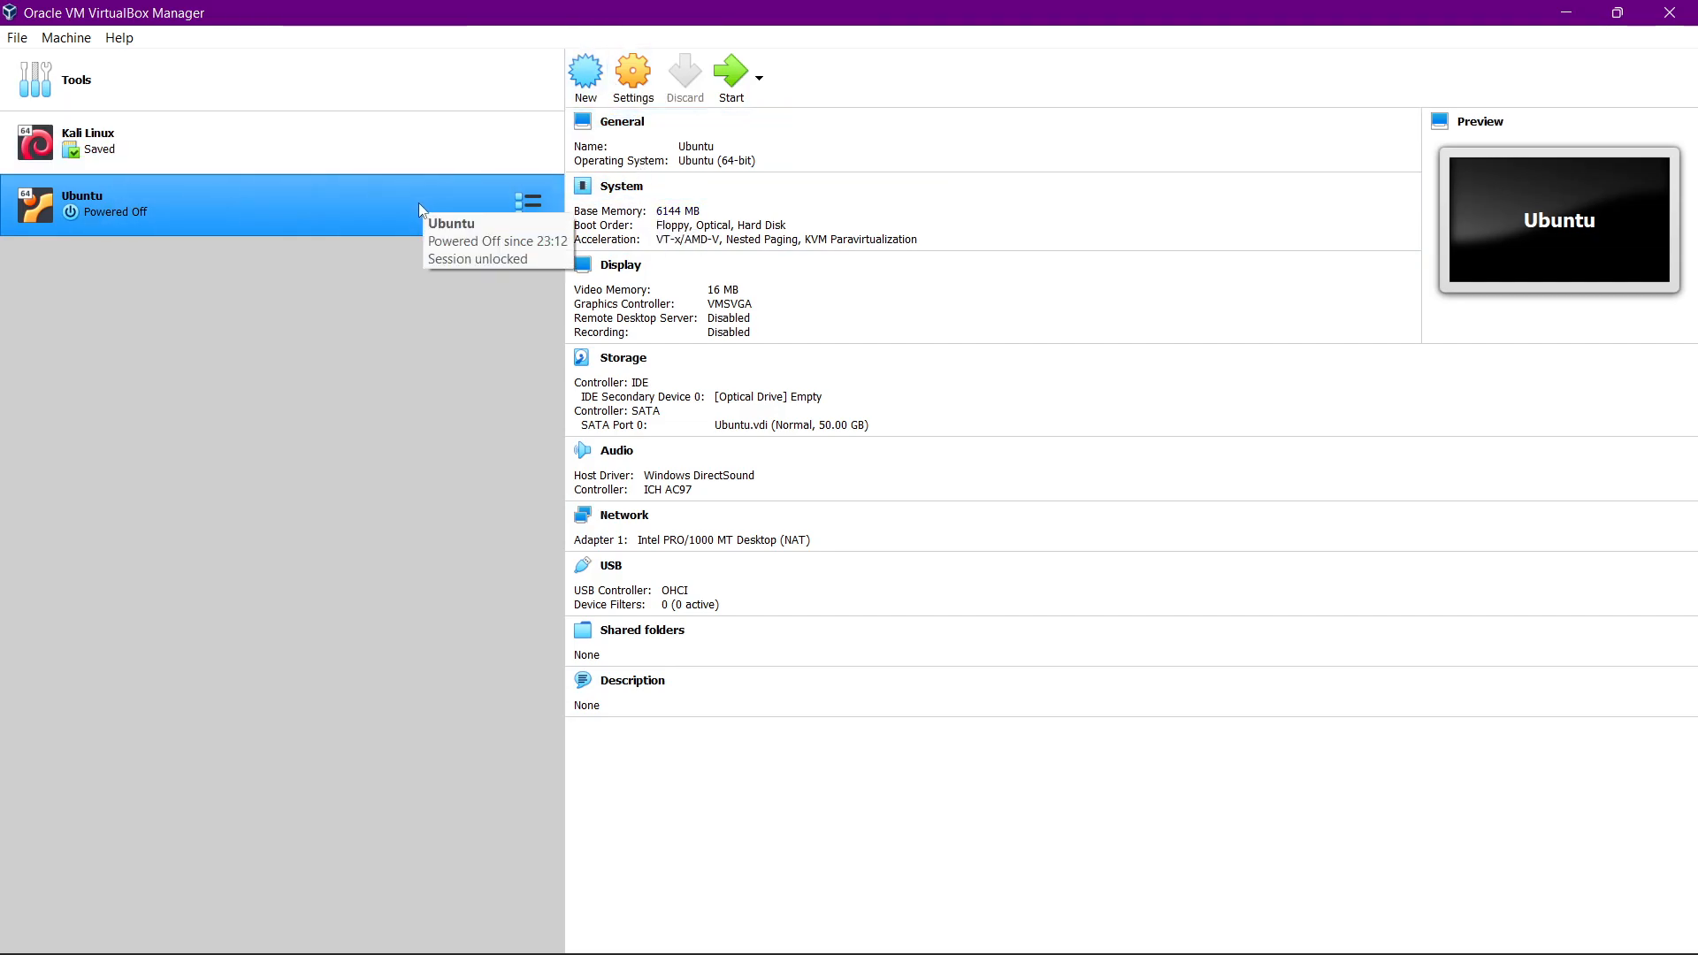
Set both the shared clipboard and drag'n'drop to Bidirectional in the Ubuntu machine's general settings
click(641, 90)
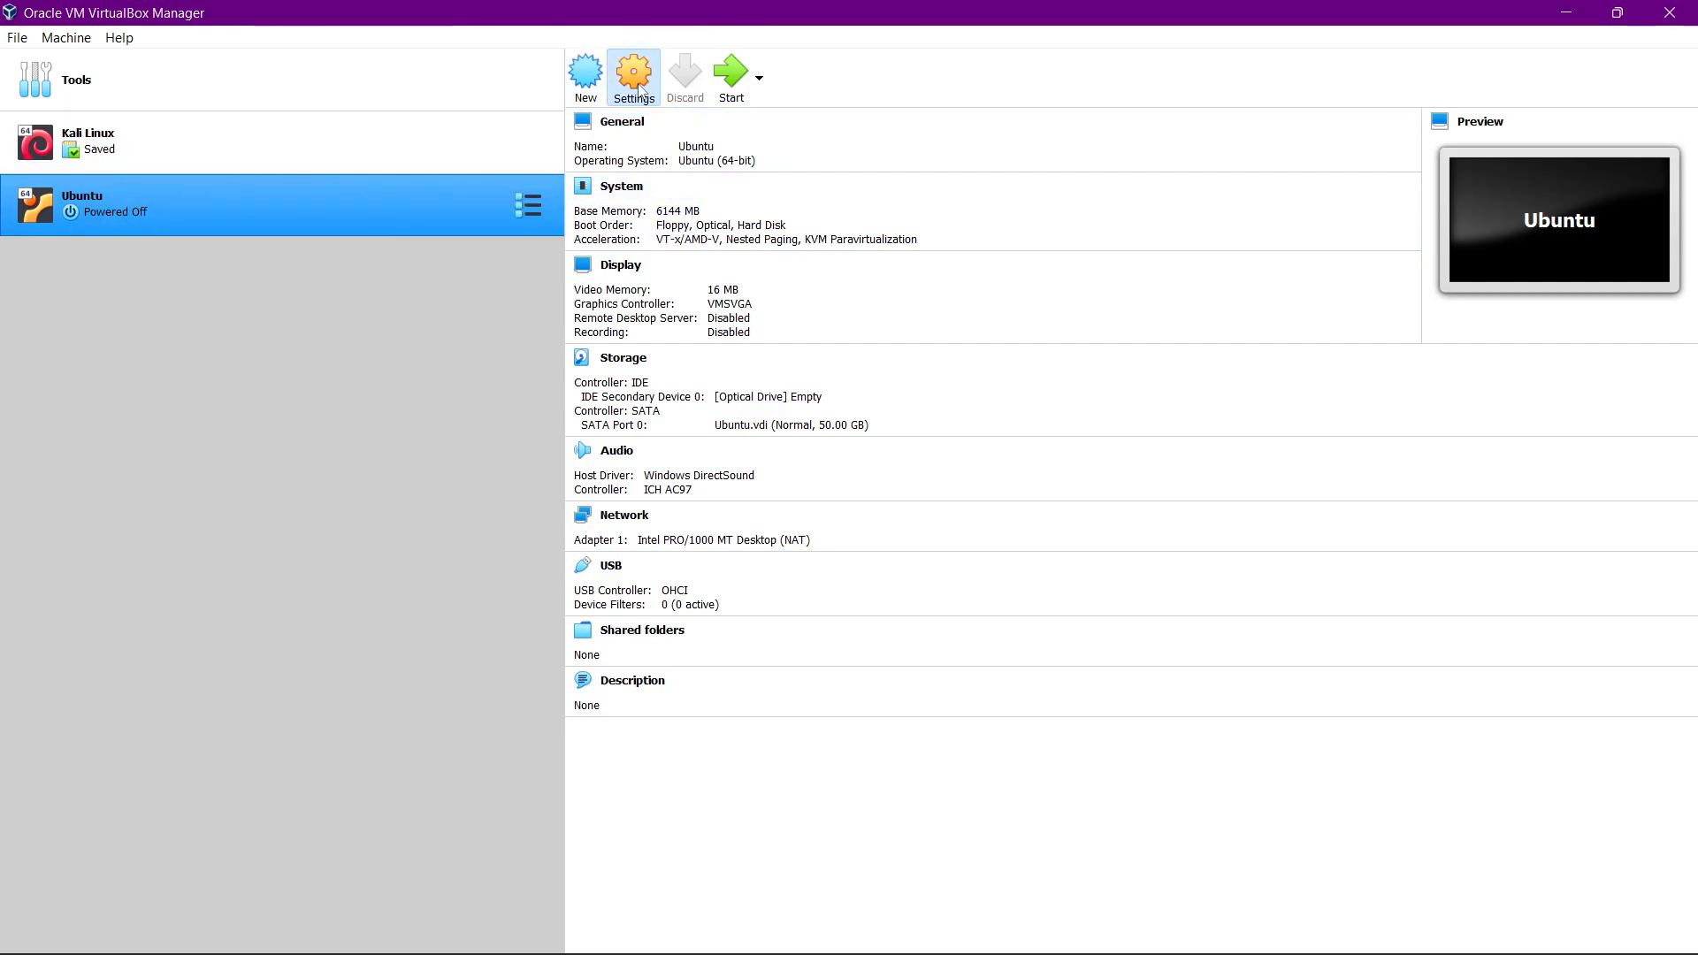
click(778, 311)
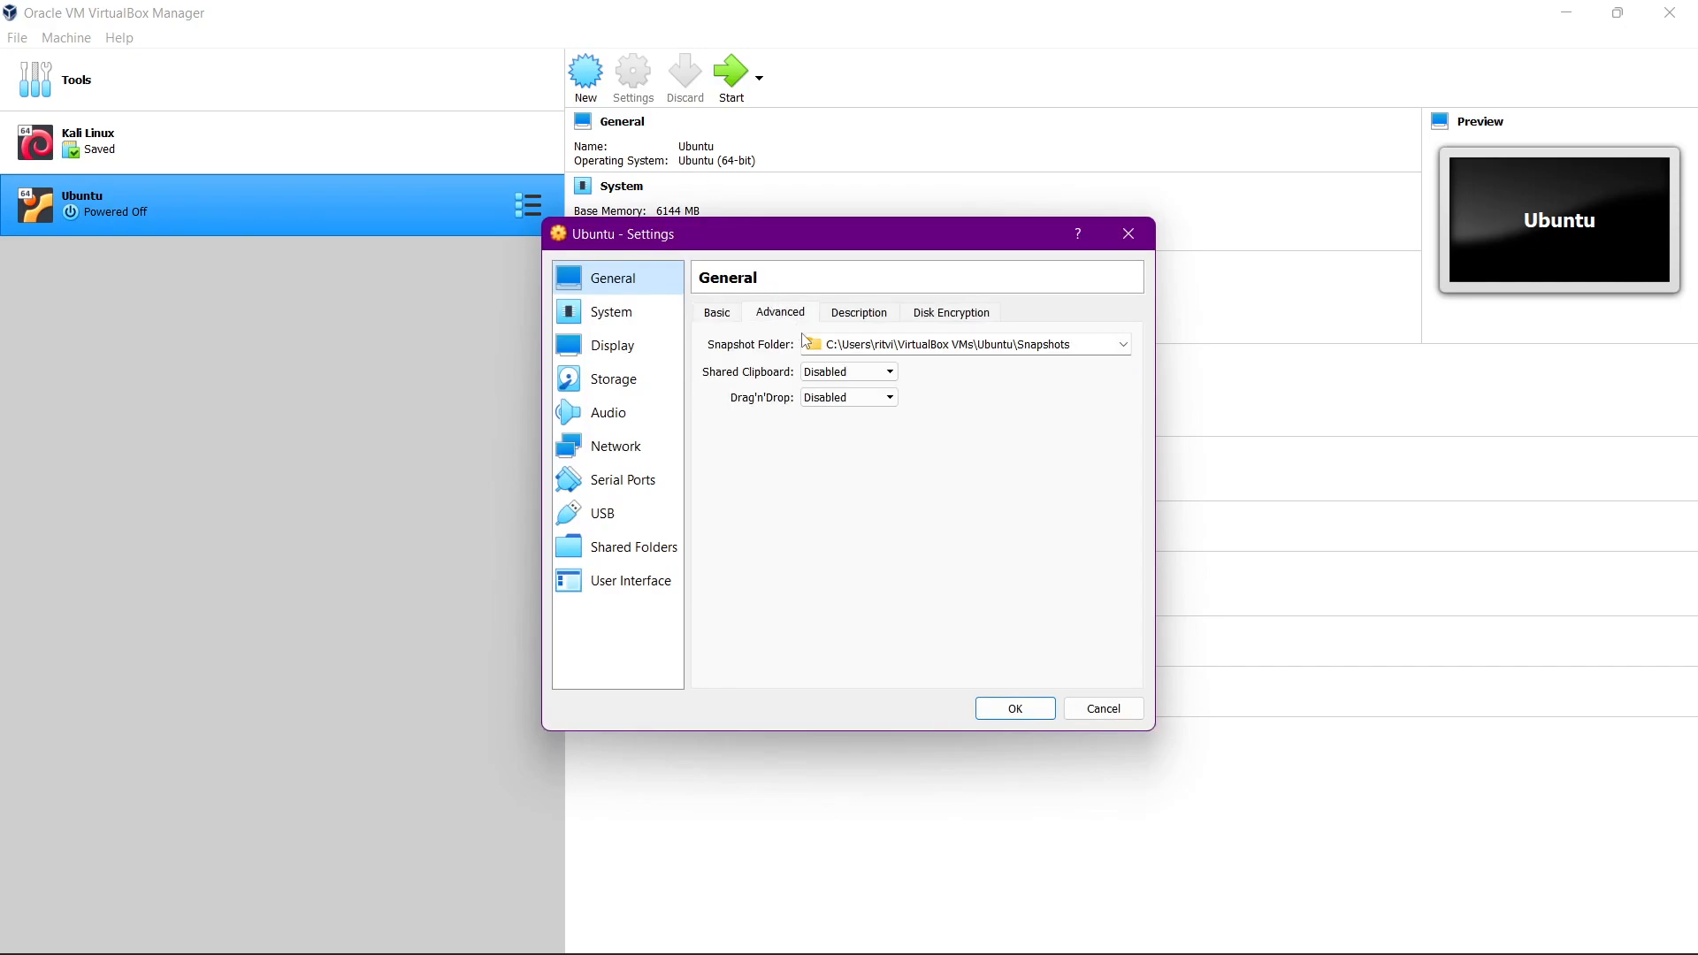
click(819, 378)
click(832, 431)
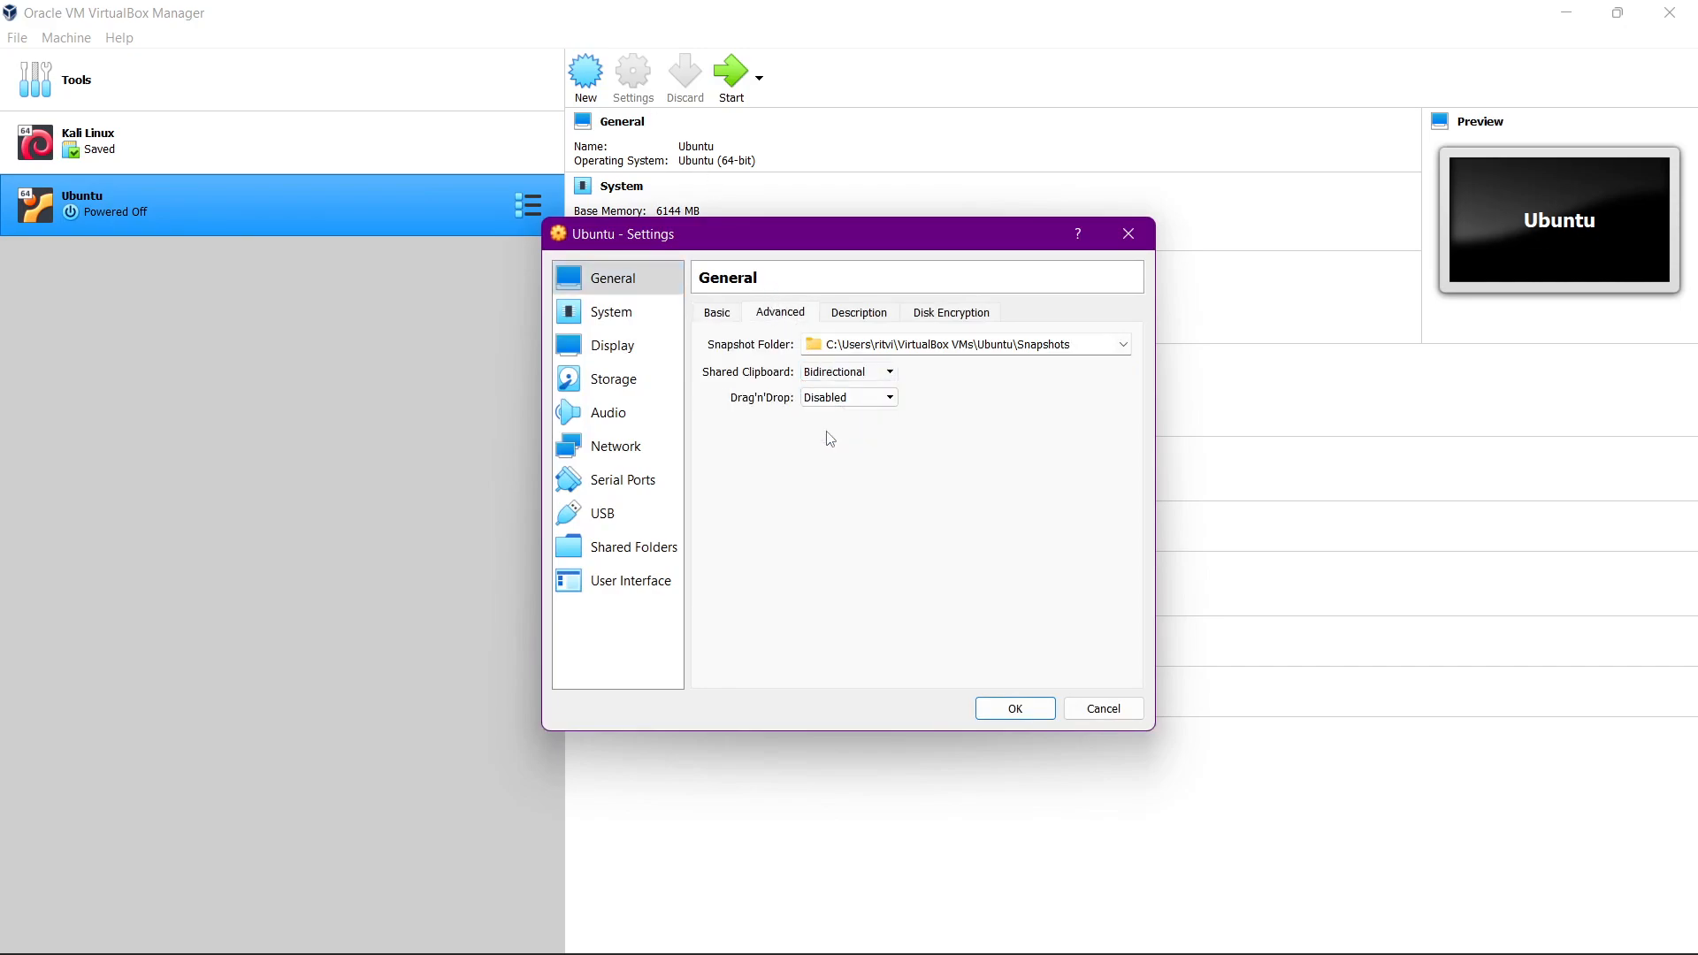
click(851, 404)
click(848, 470)
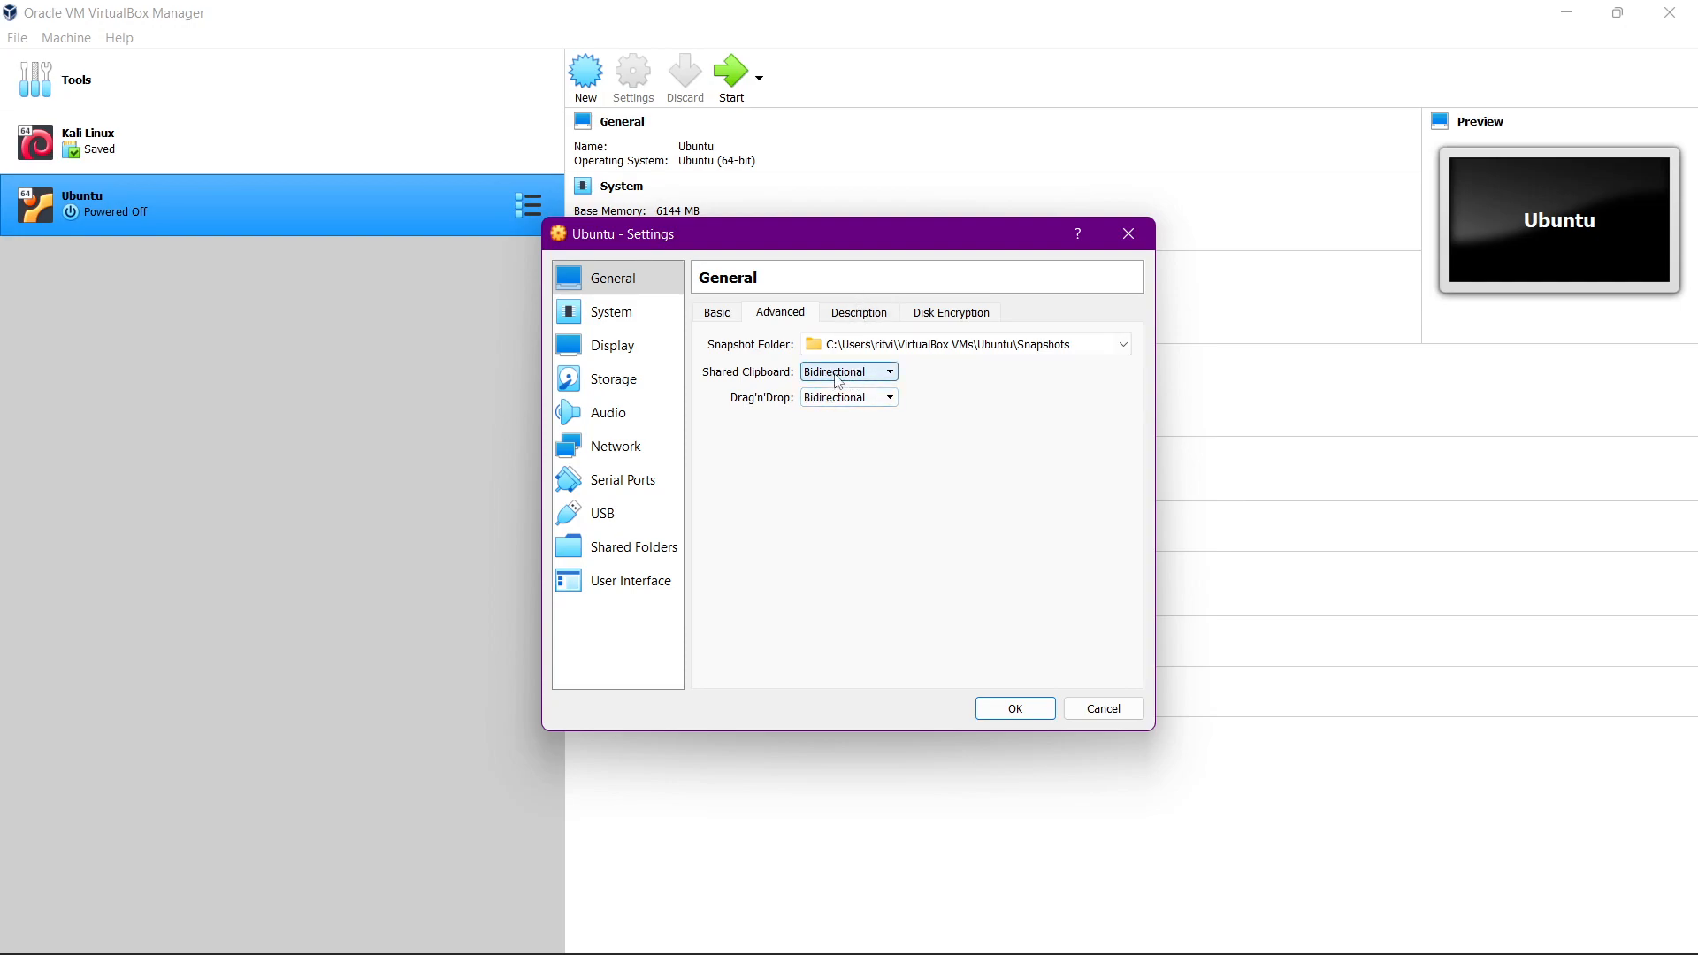
Set the Ubuntu machine's processor count to 4 in the system settings and check the acceleration options
click(659, 311)
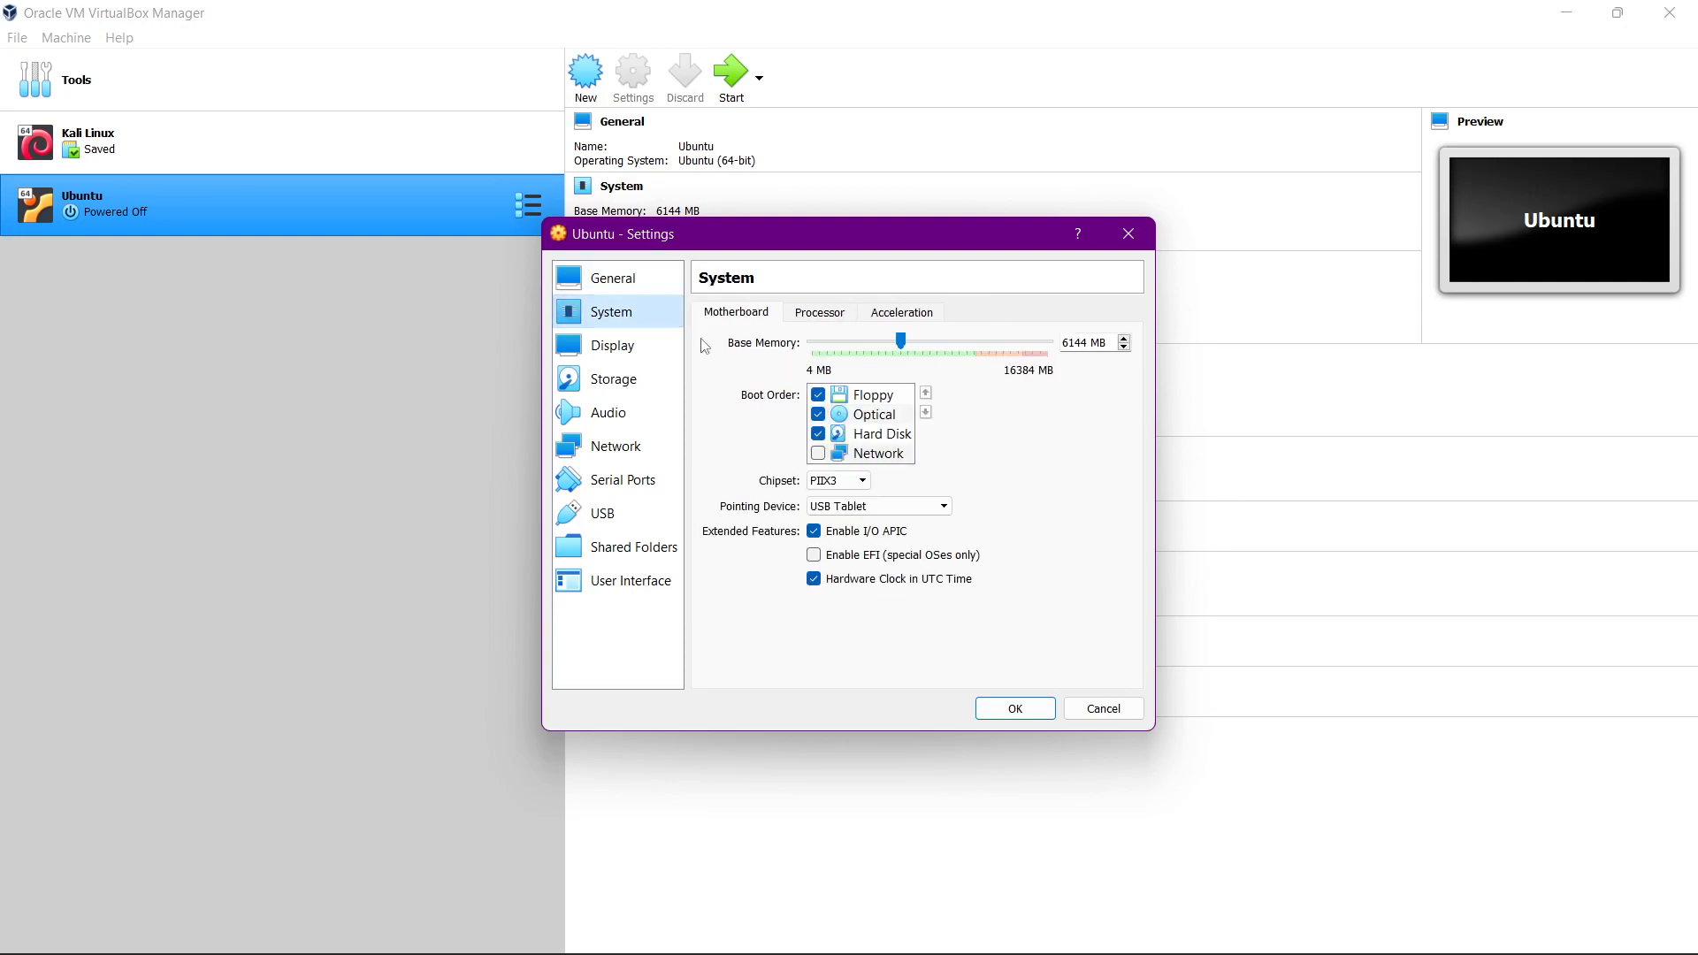
click(812, 316)
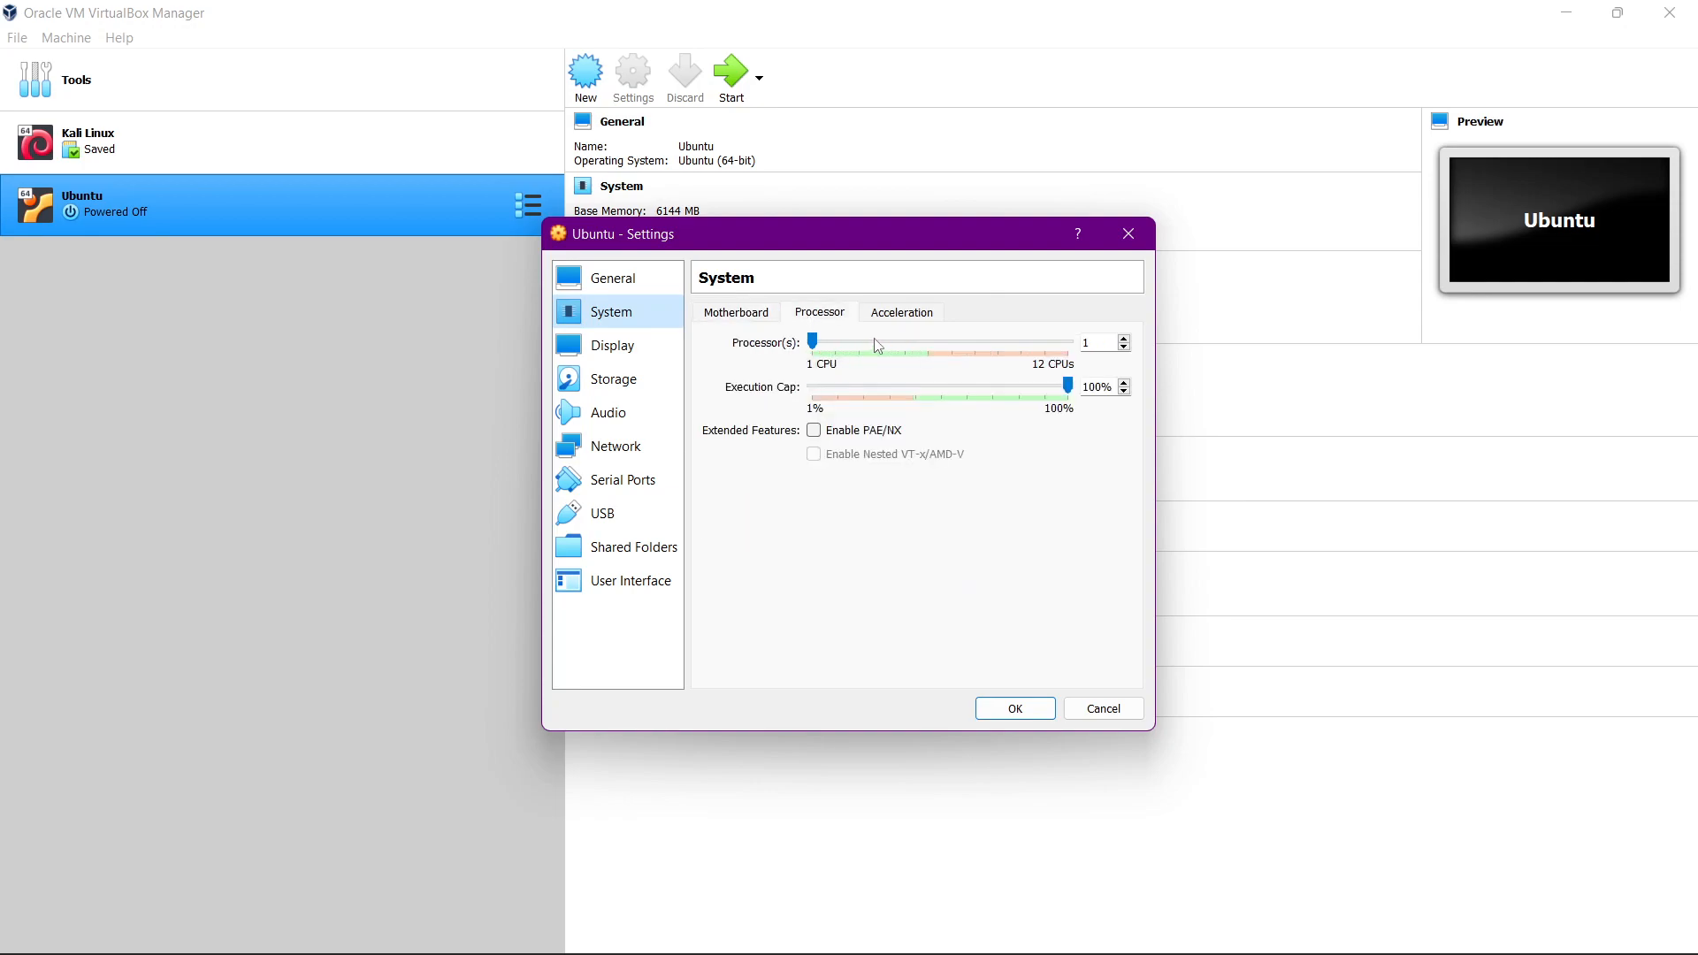
click(905, 343)
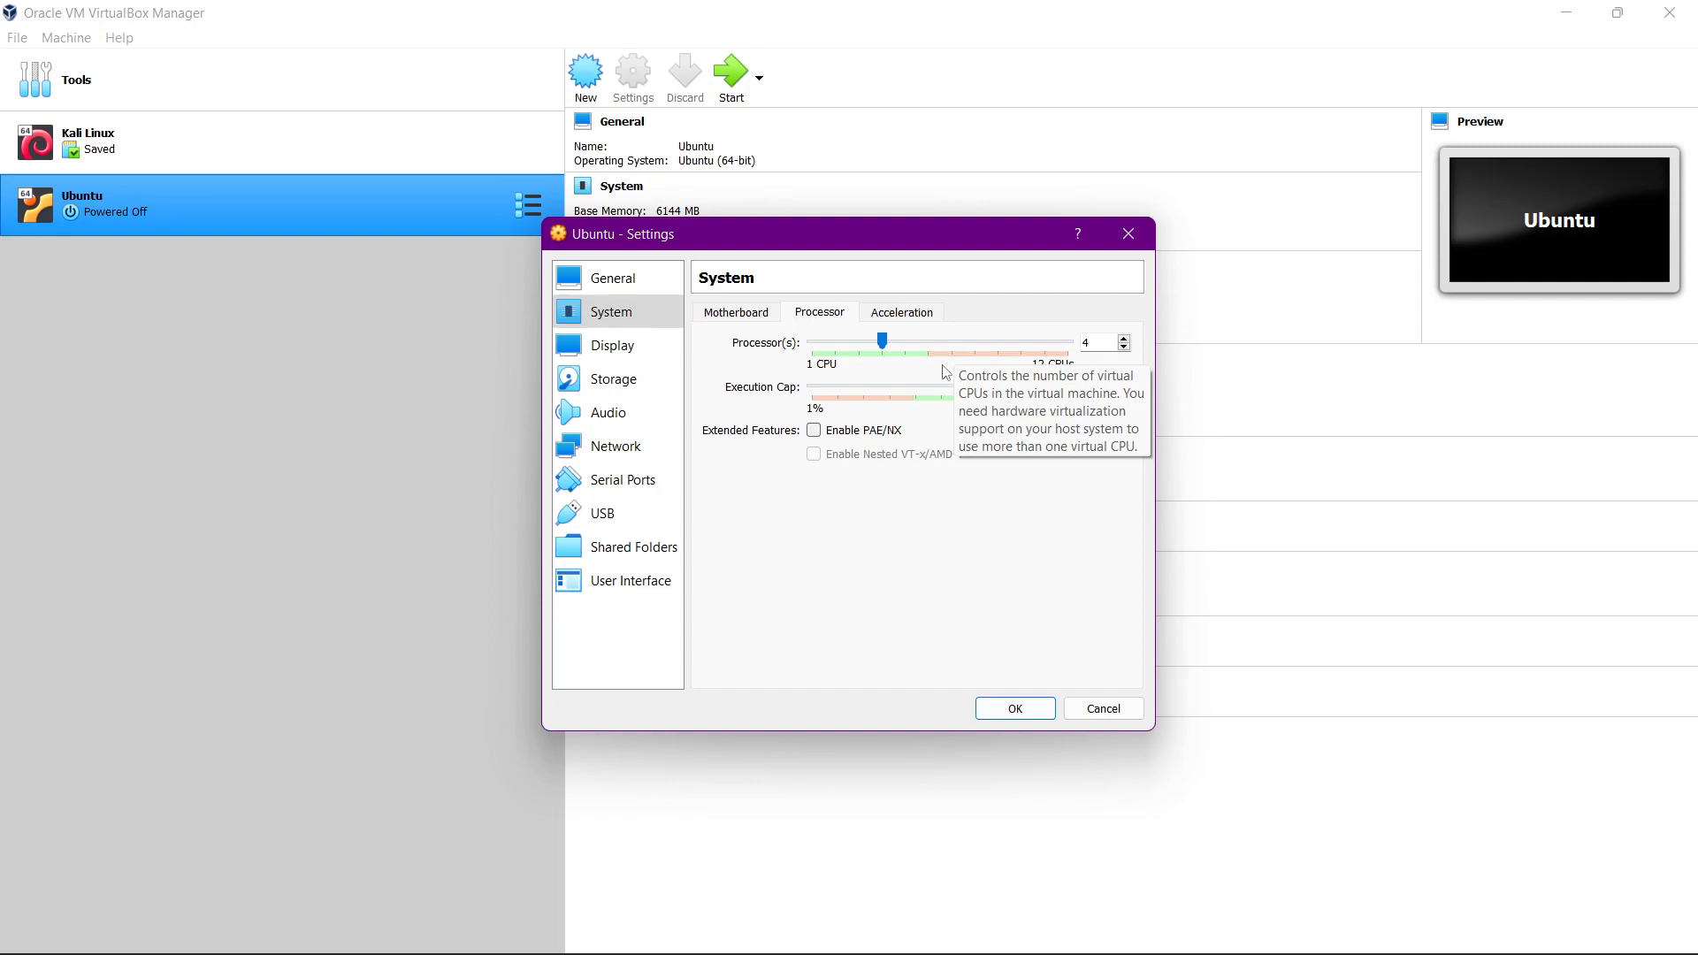
click(898, 319)
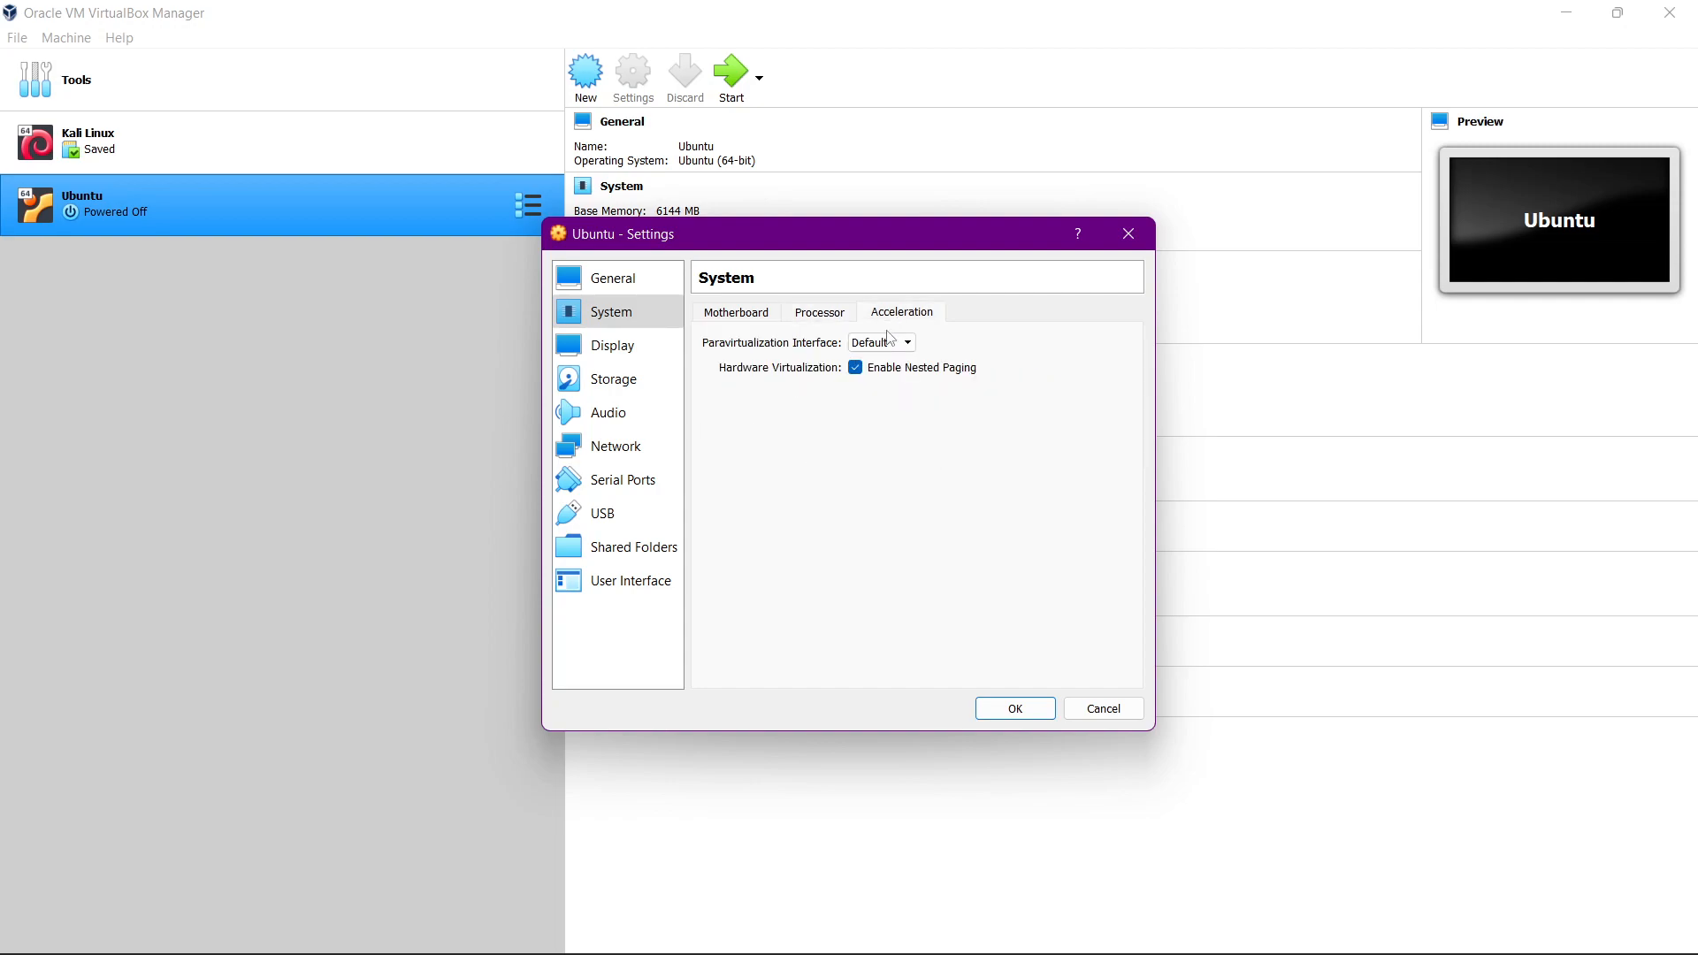
click(821, 321)
Raise the machine's video memory to 128 MB and enable 3D acceleration in the display settings
click(644, 354)
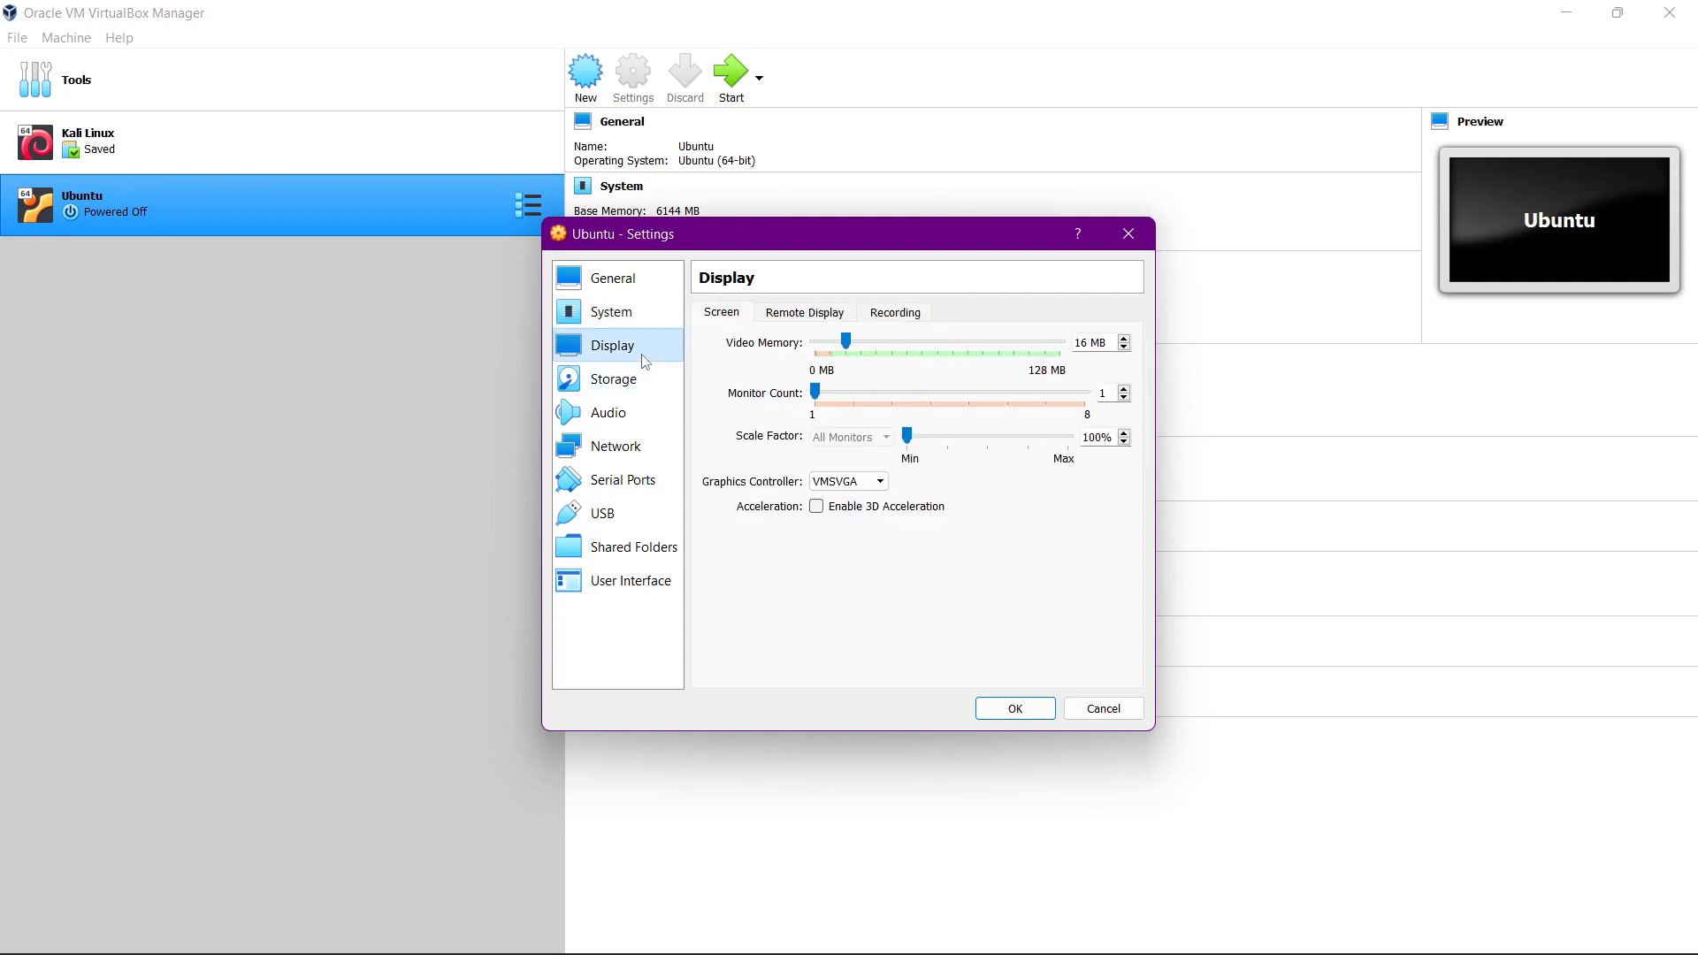
drag(845, 344, 1059, 347)
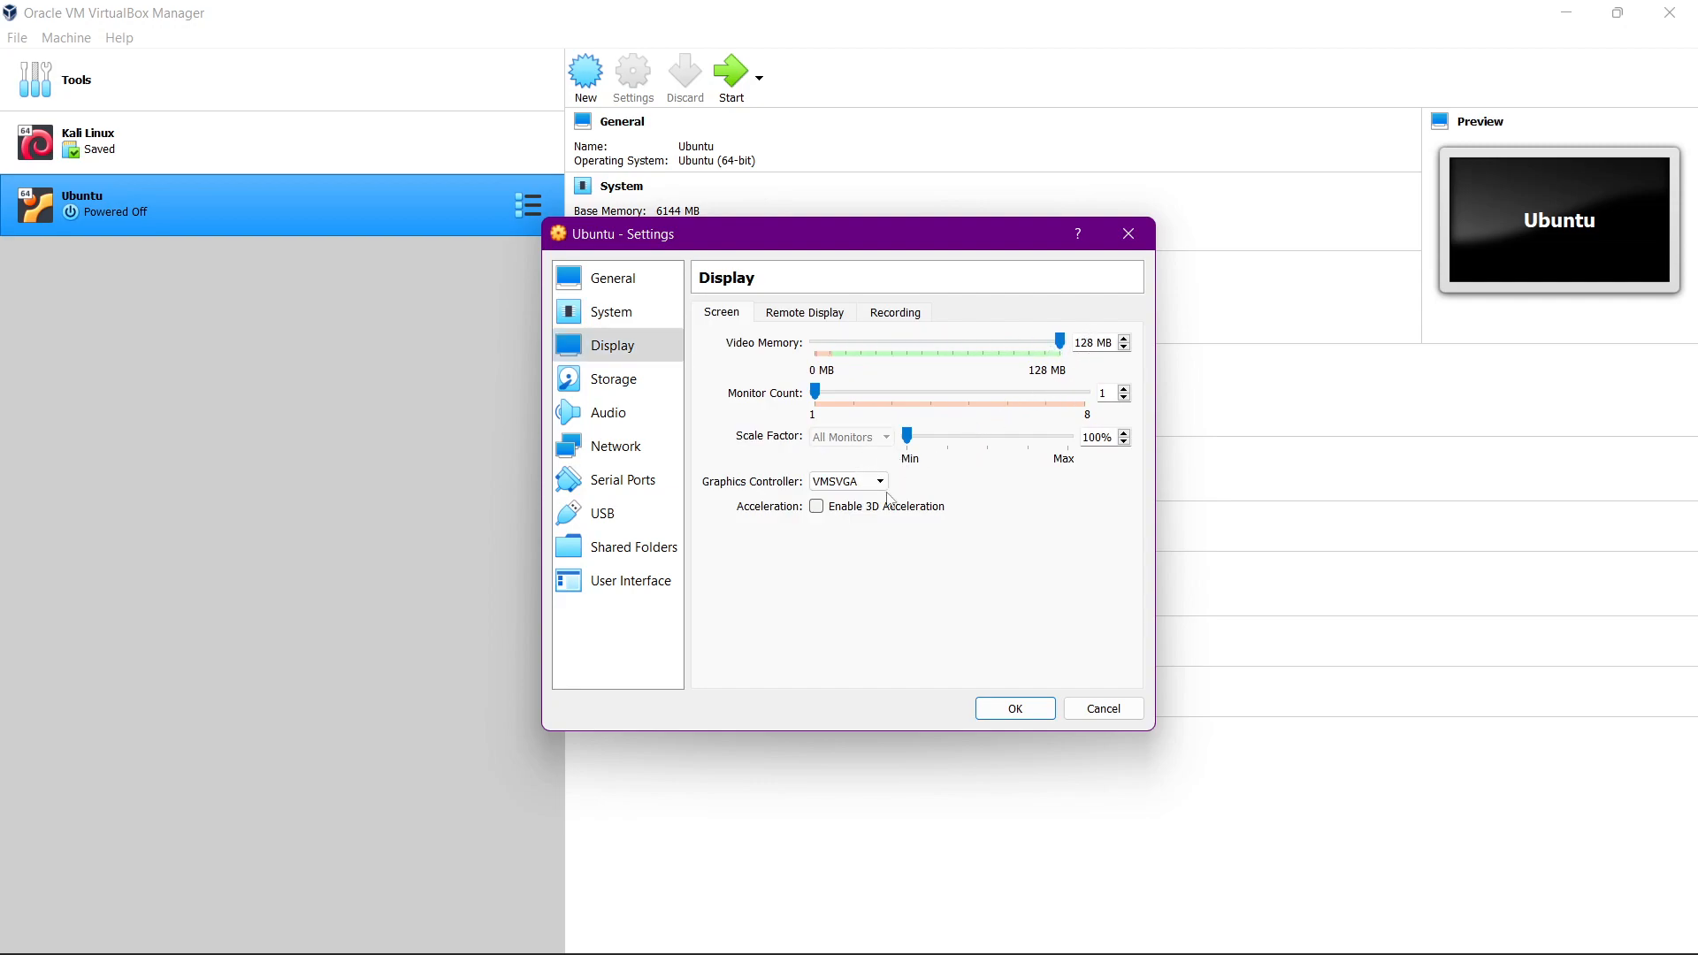
click(818, 510)
Attach the ubuntu-22.04-desktop-amd64.iso disk file from the Desktop to the empty IDE optical drive in the storage settings
click(655, 381)
click(793, 343)
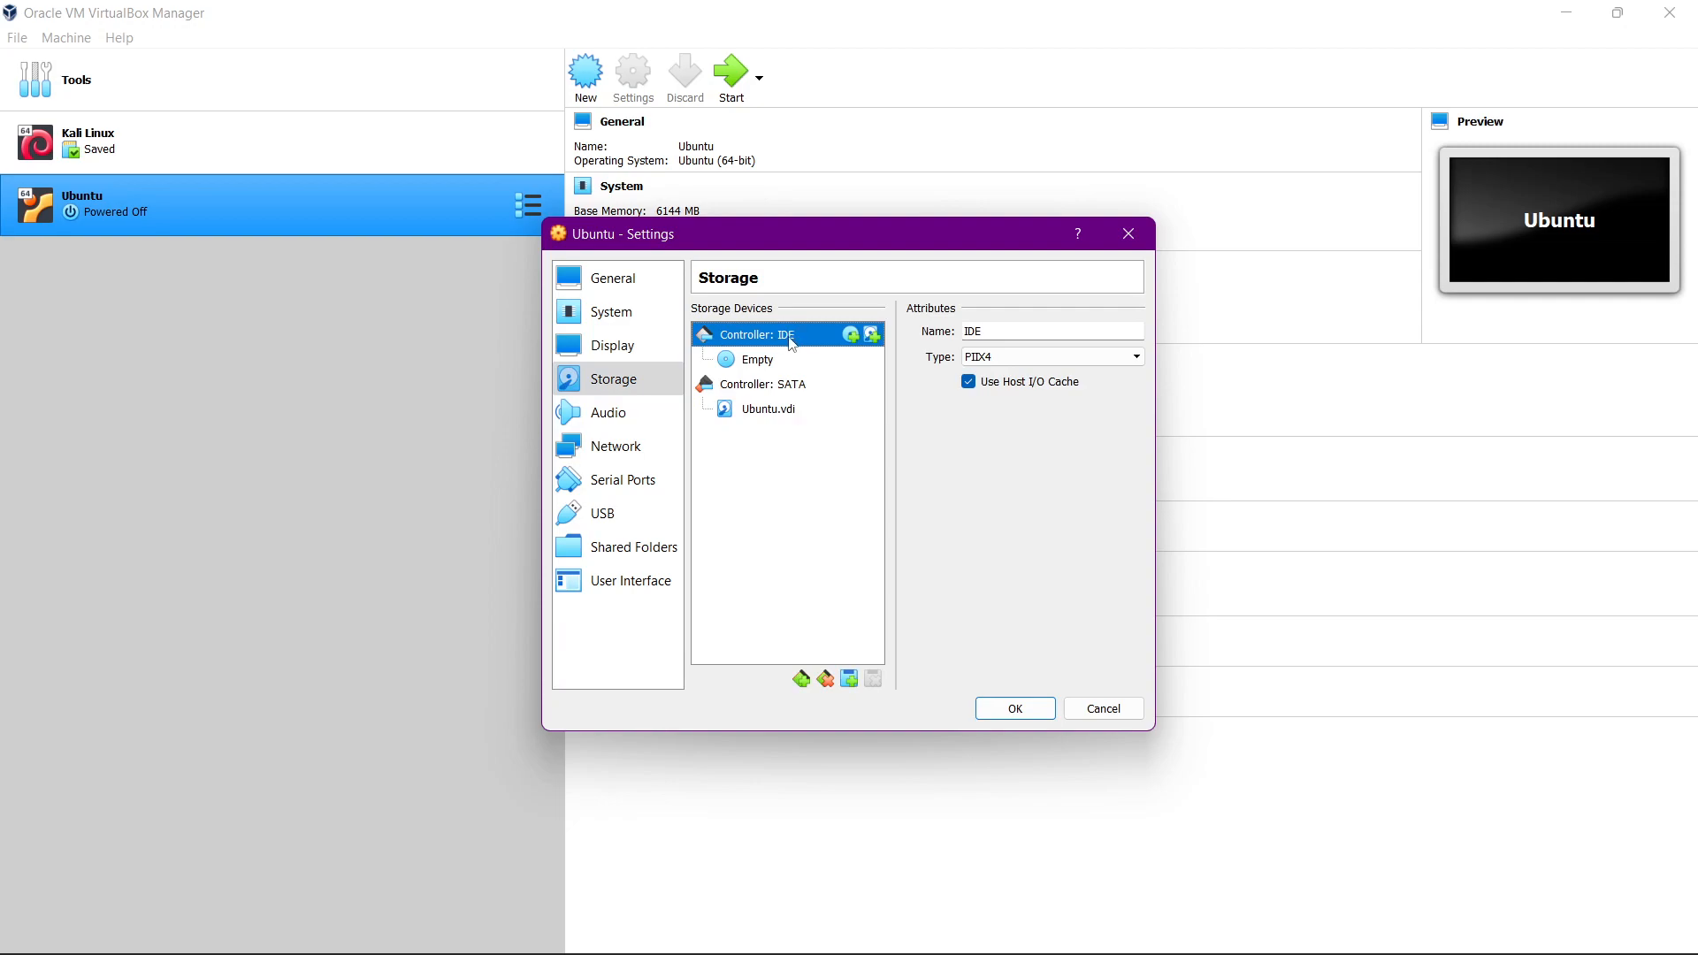
click(774, 370)
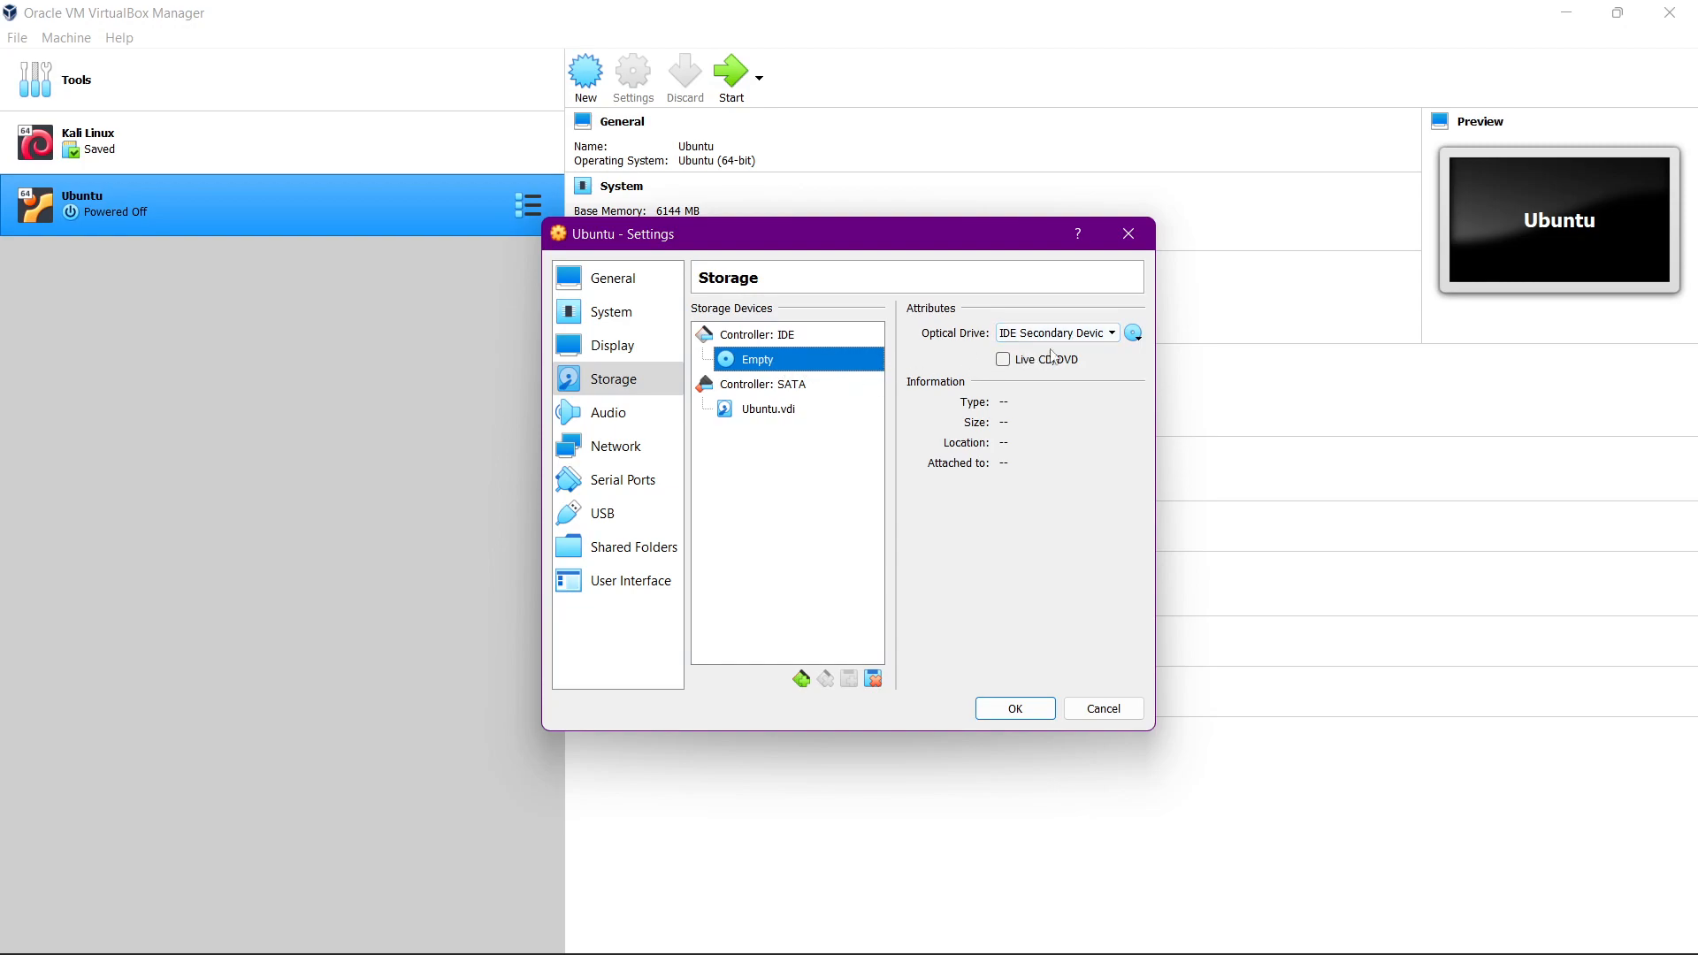
click(1139, 340)
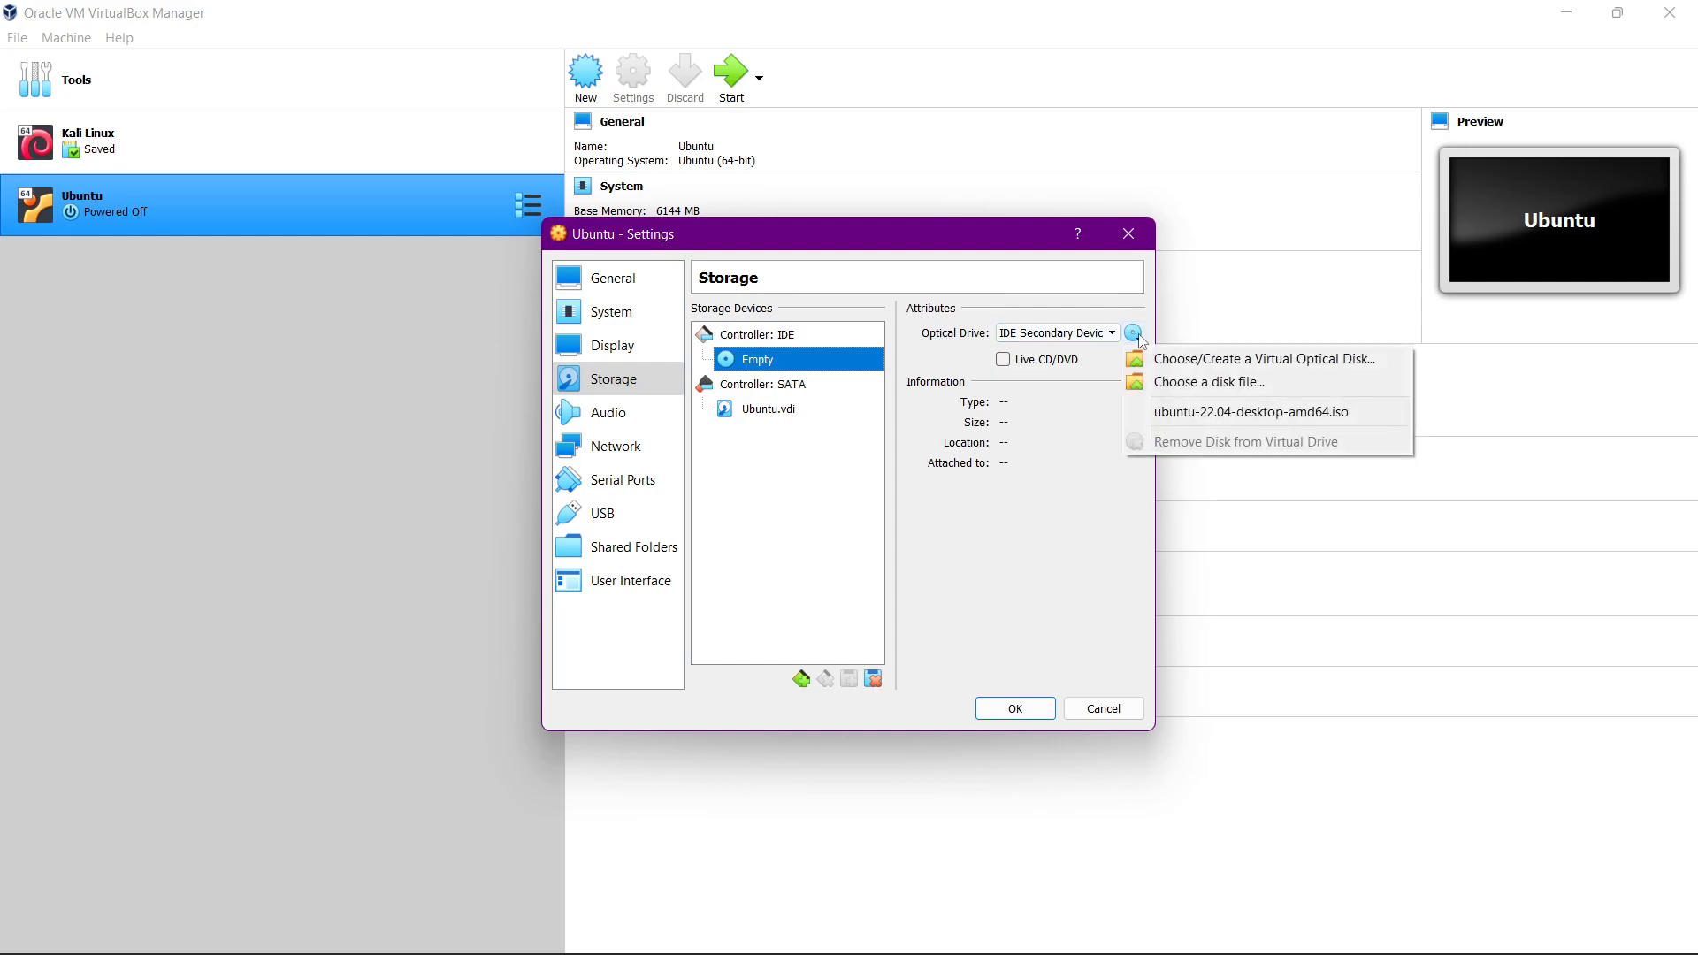
click(1209, 382)
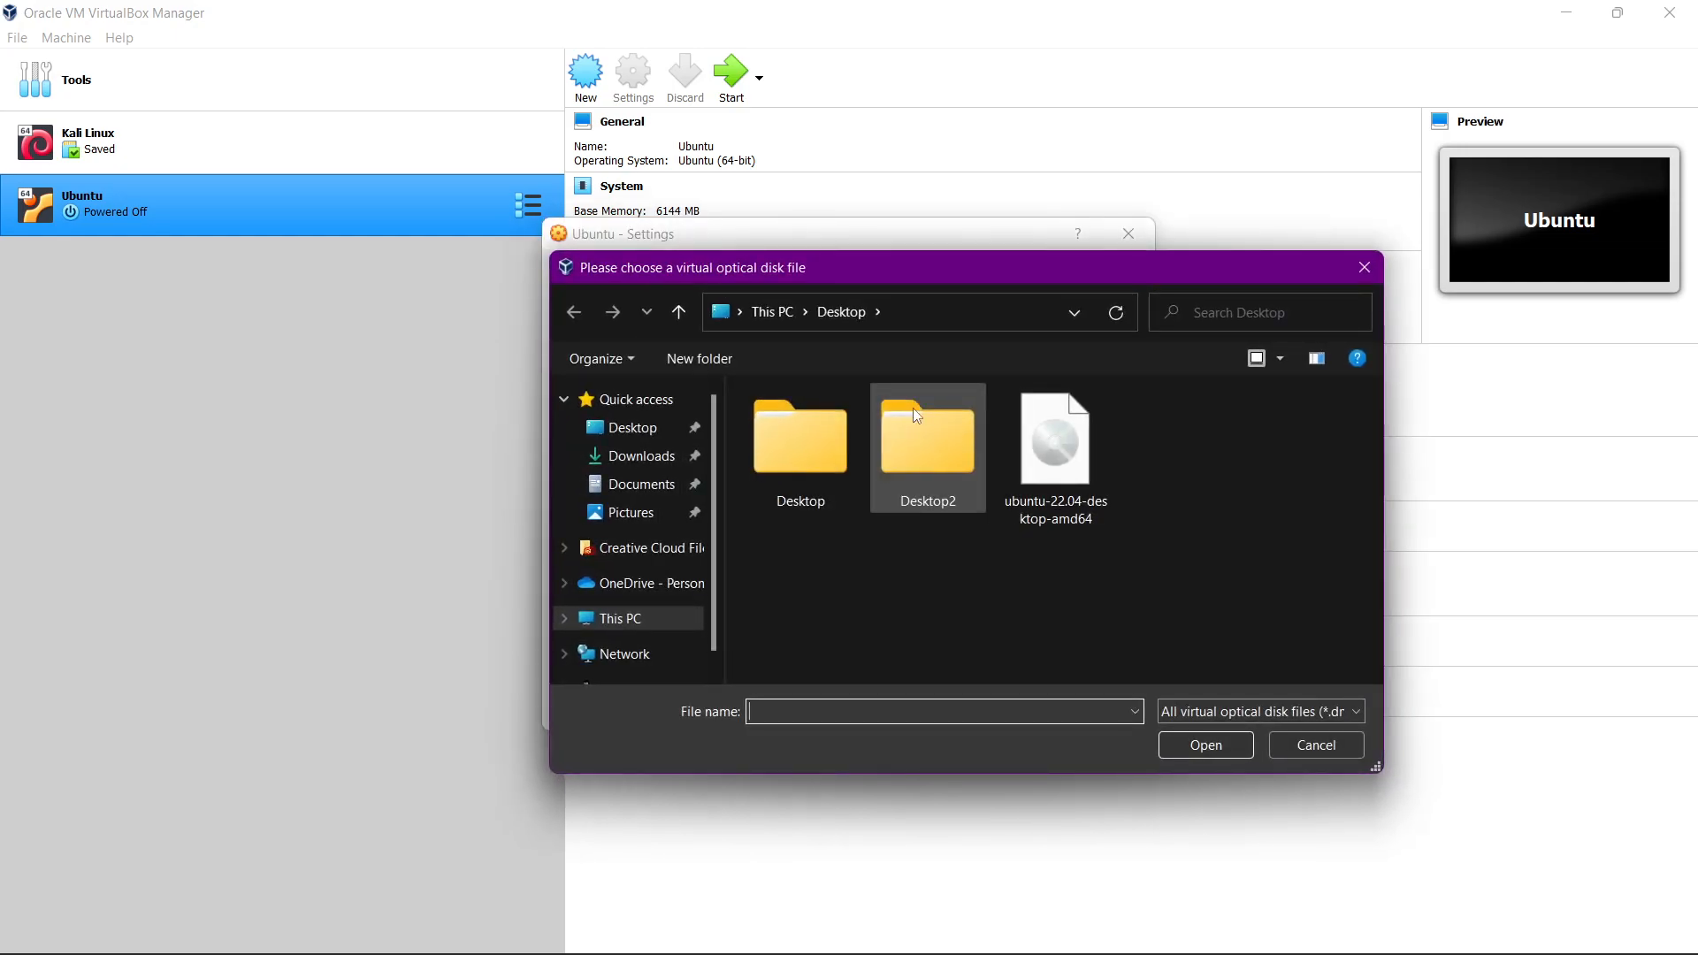
click(1042, 516)
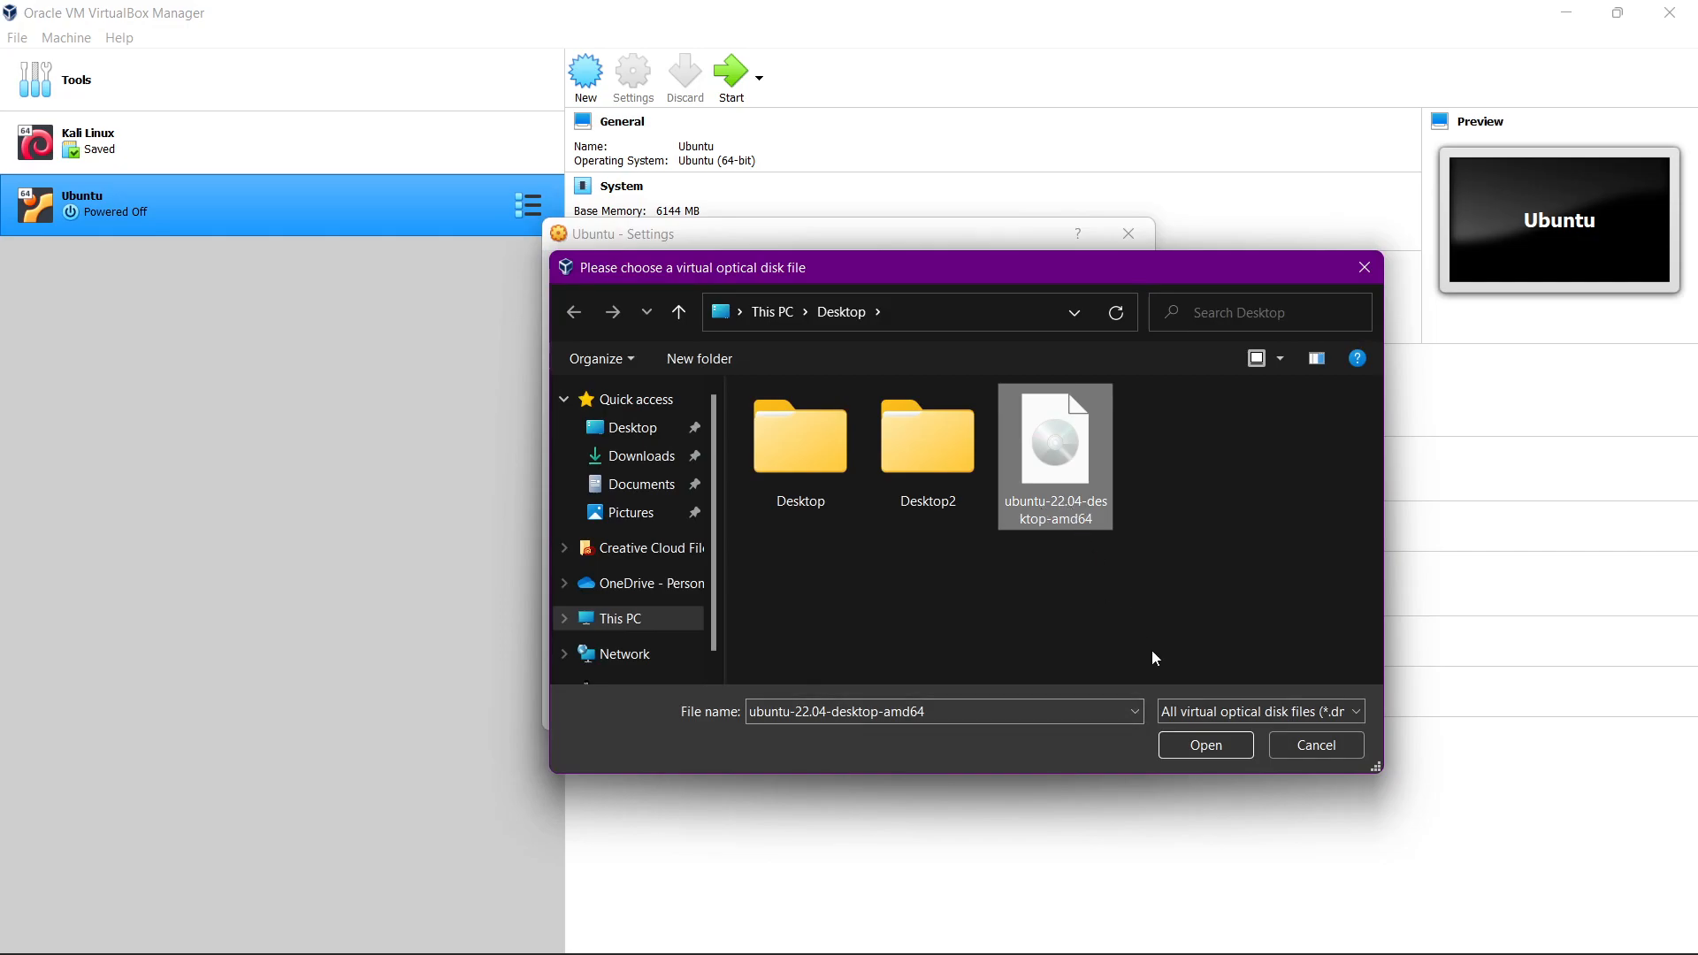
click(1184, 745)
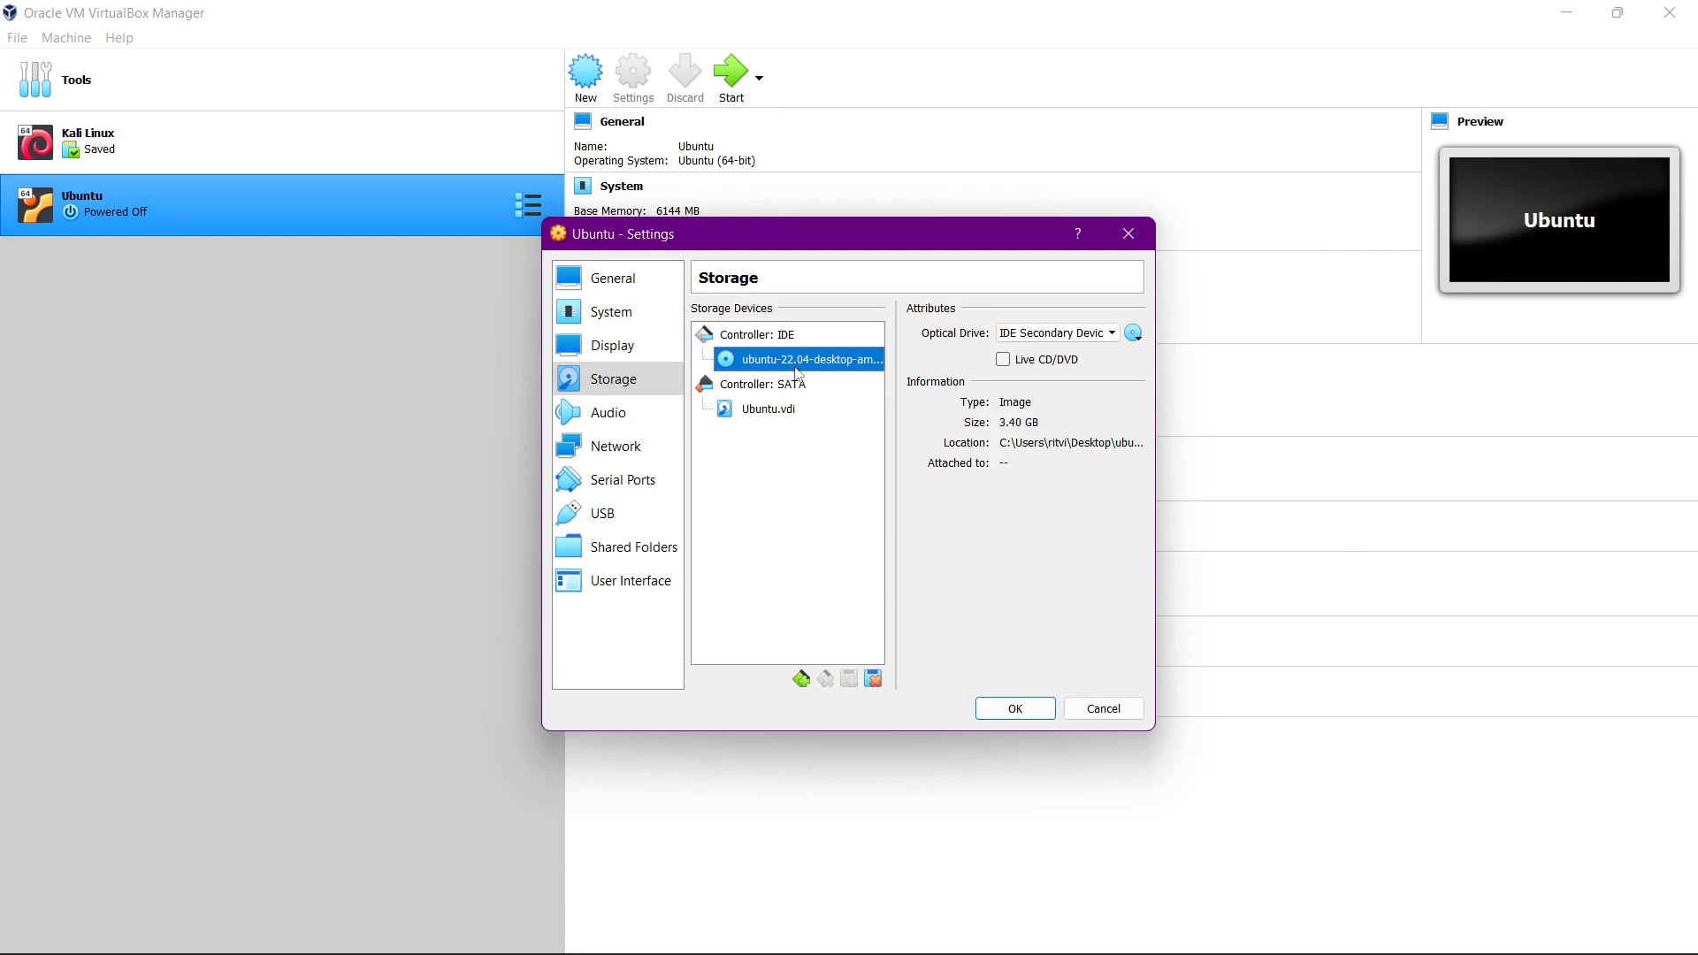
Review the audio, network, serial ports, USB, shared folders and user interface settings, and save the machine's settings
click(645, 423)
click(643, 447)
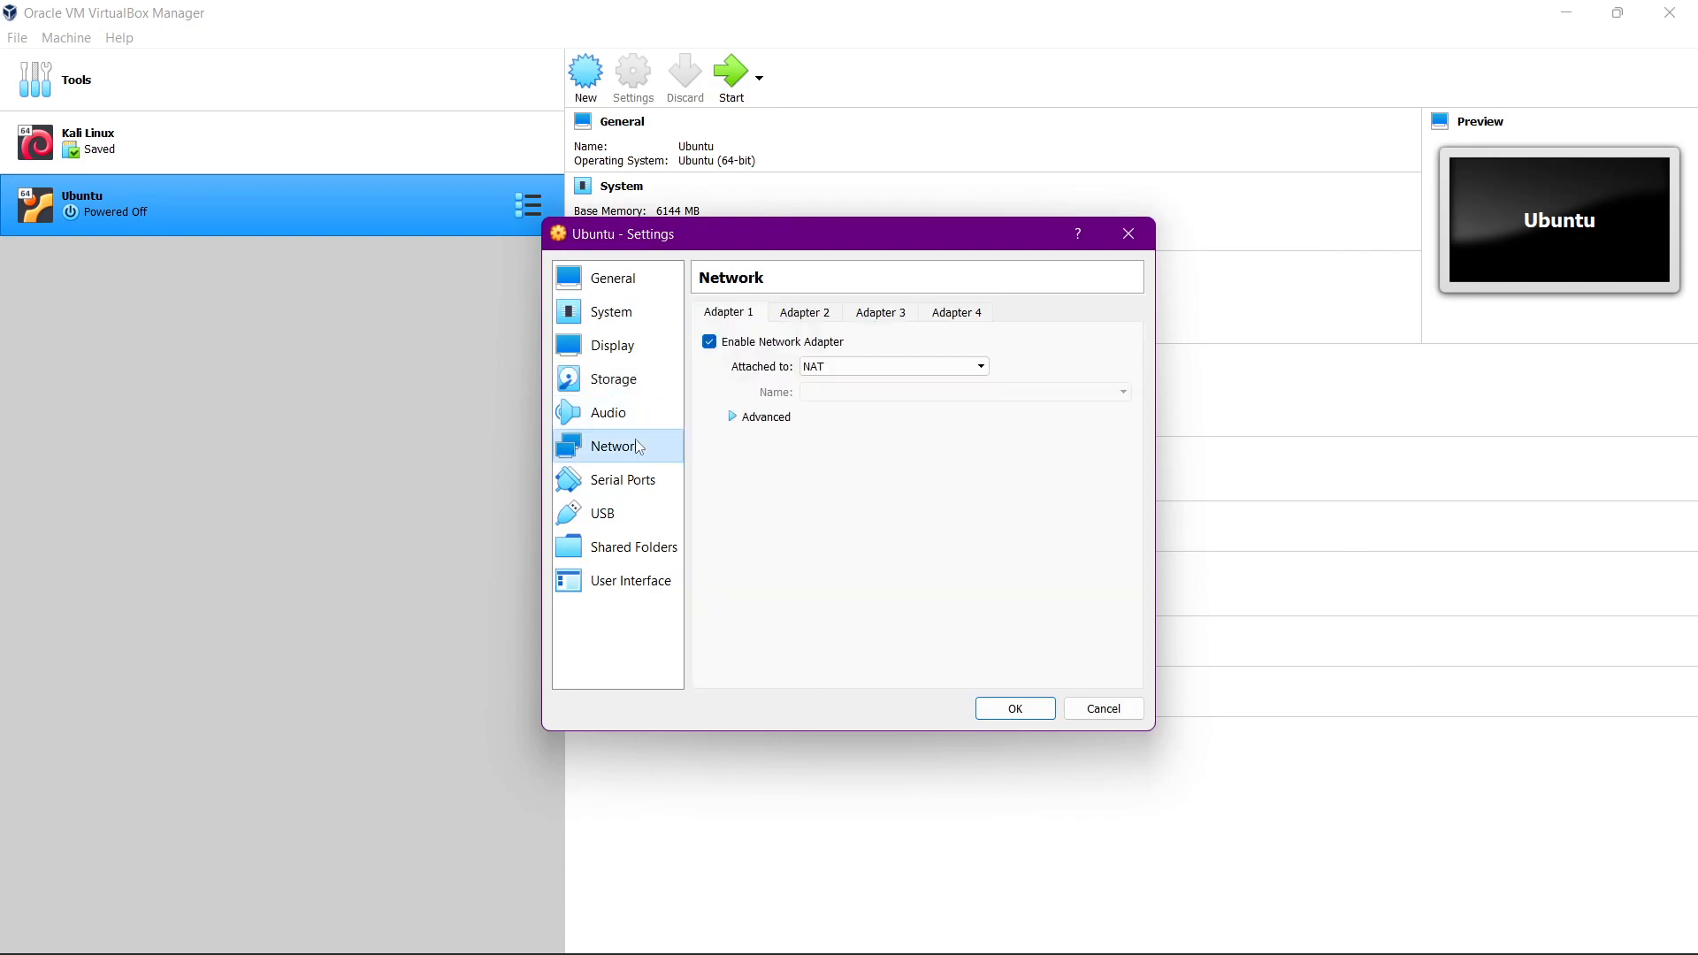
click(626, 490)
click(626, 516)
click(630, 549)
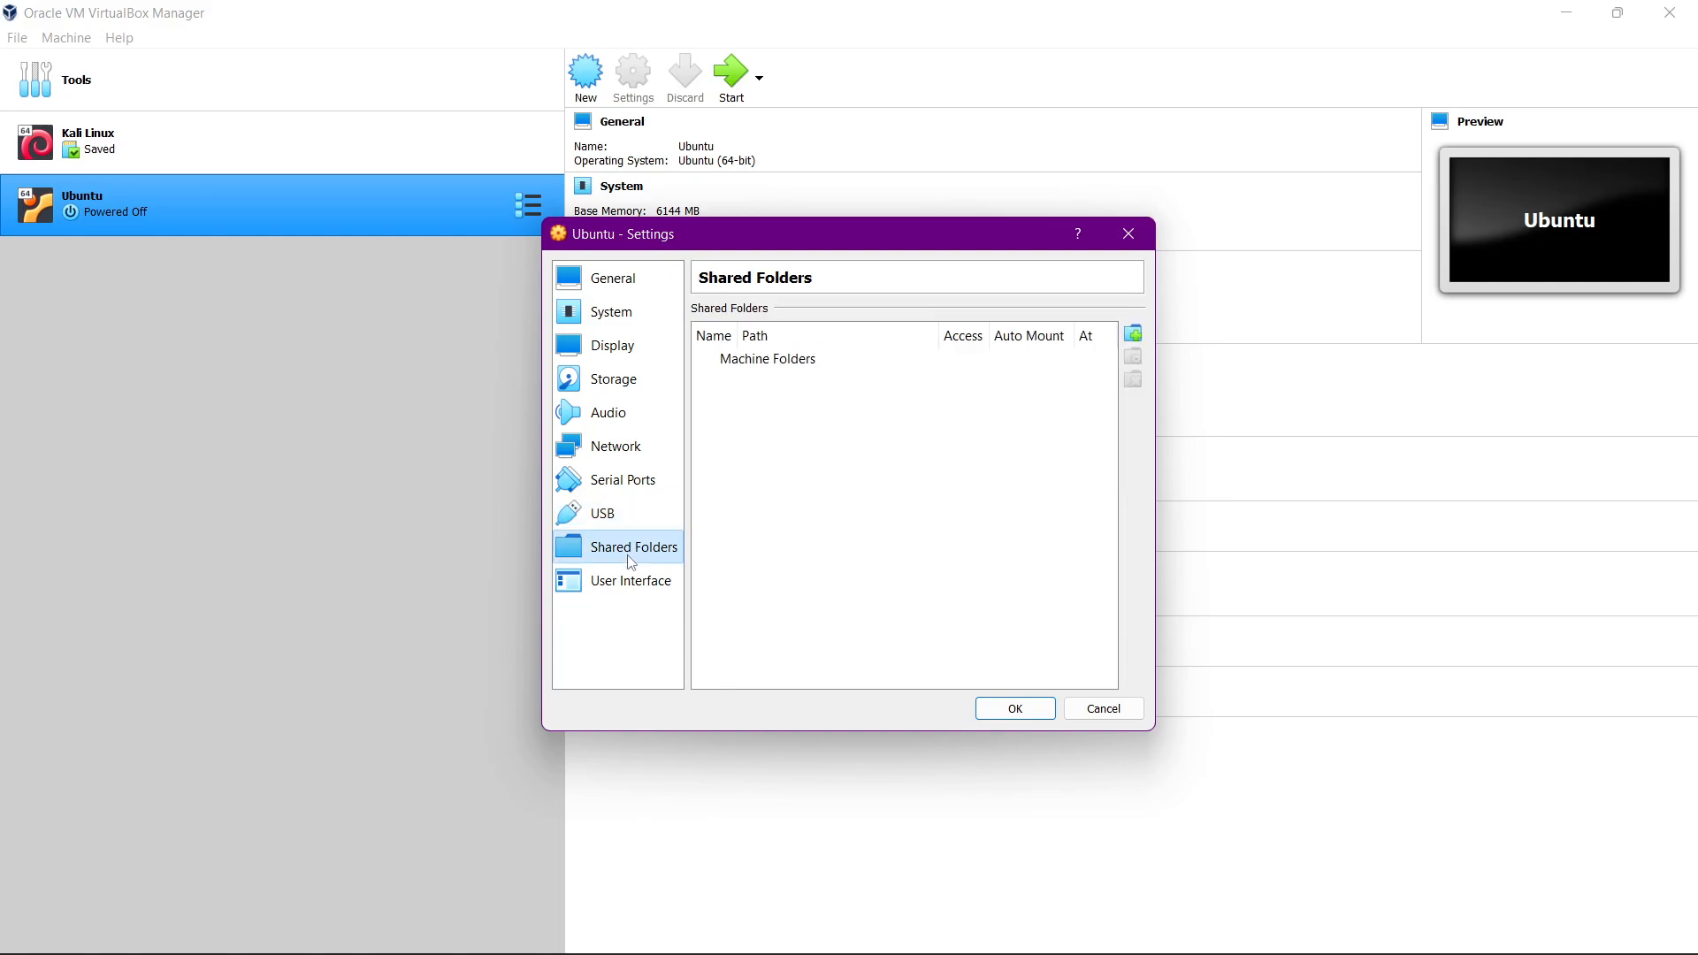
click(632, 585)
click(996, 711)
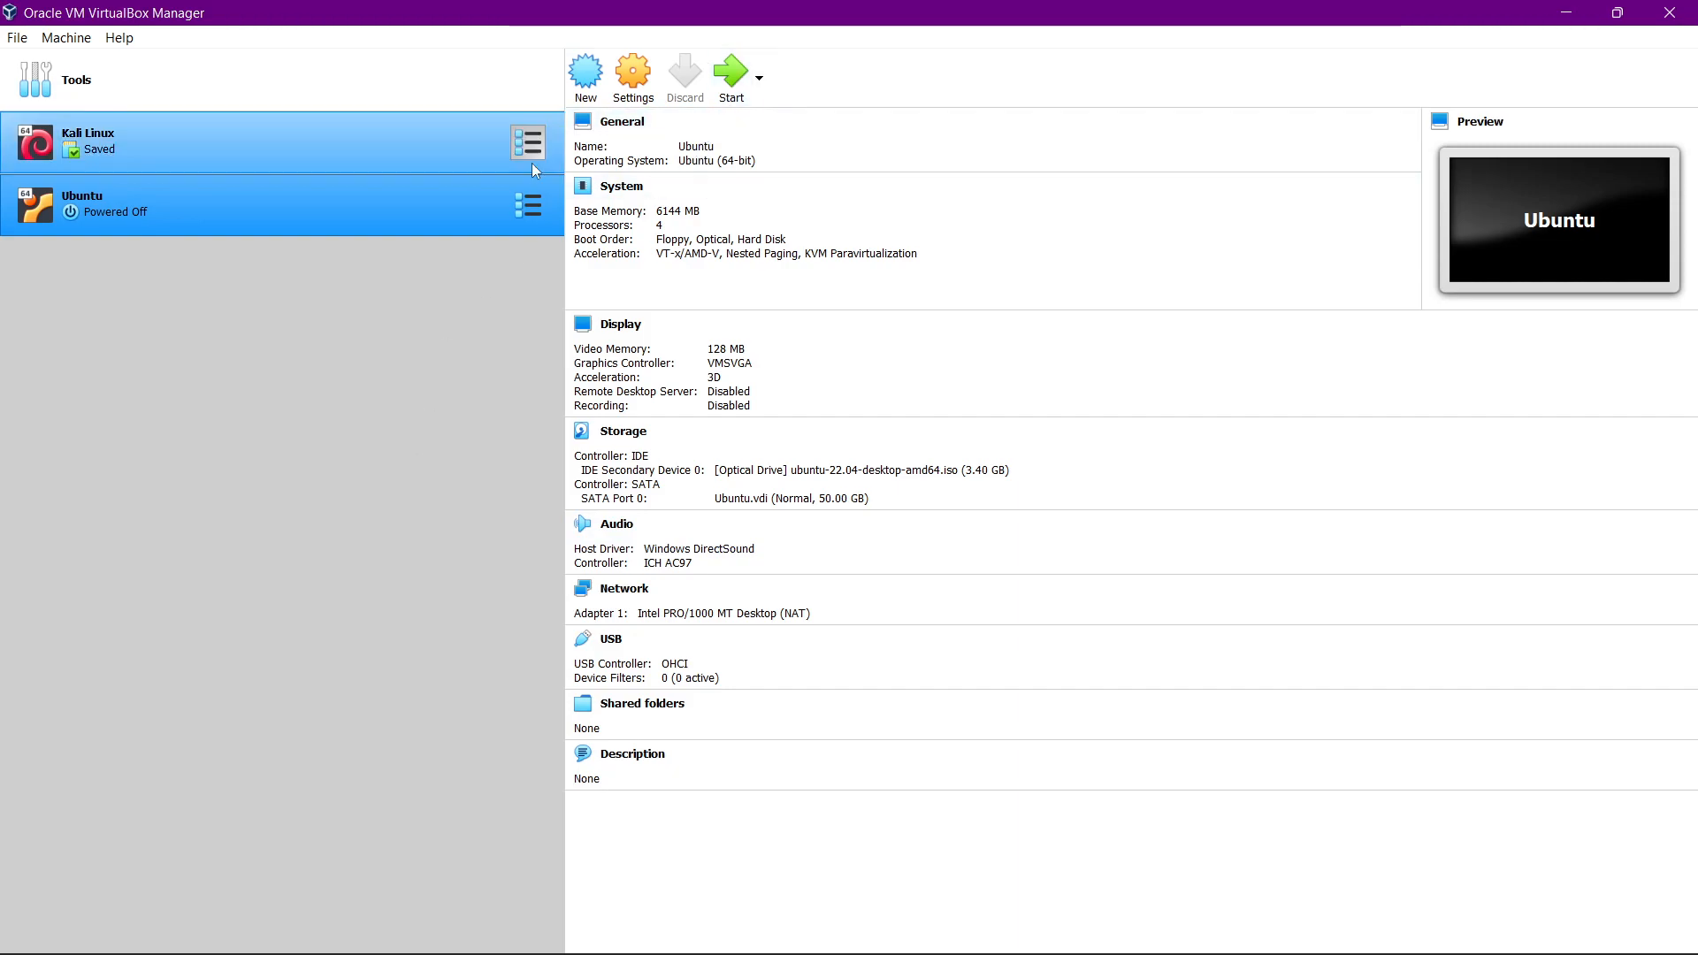
Start the Ubuntu machine in a maximized window and dismiss the keyboard capture notice
click(732, 75)
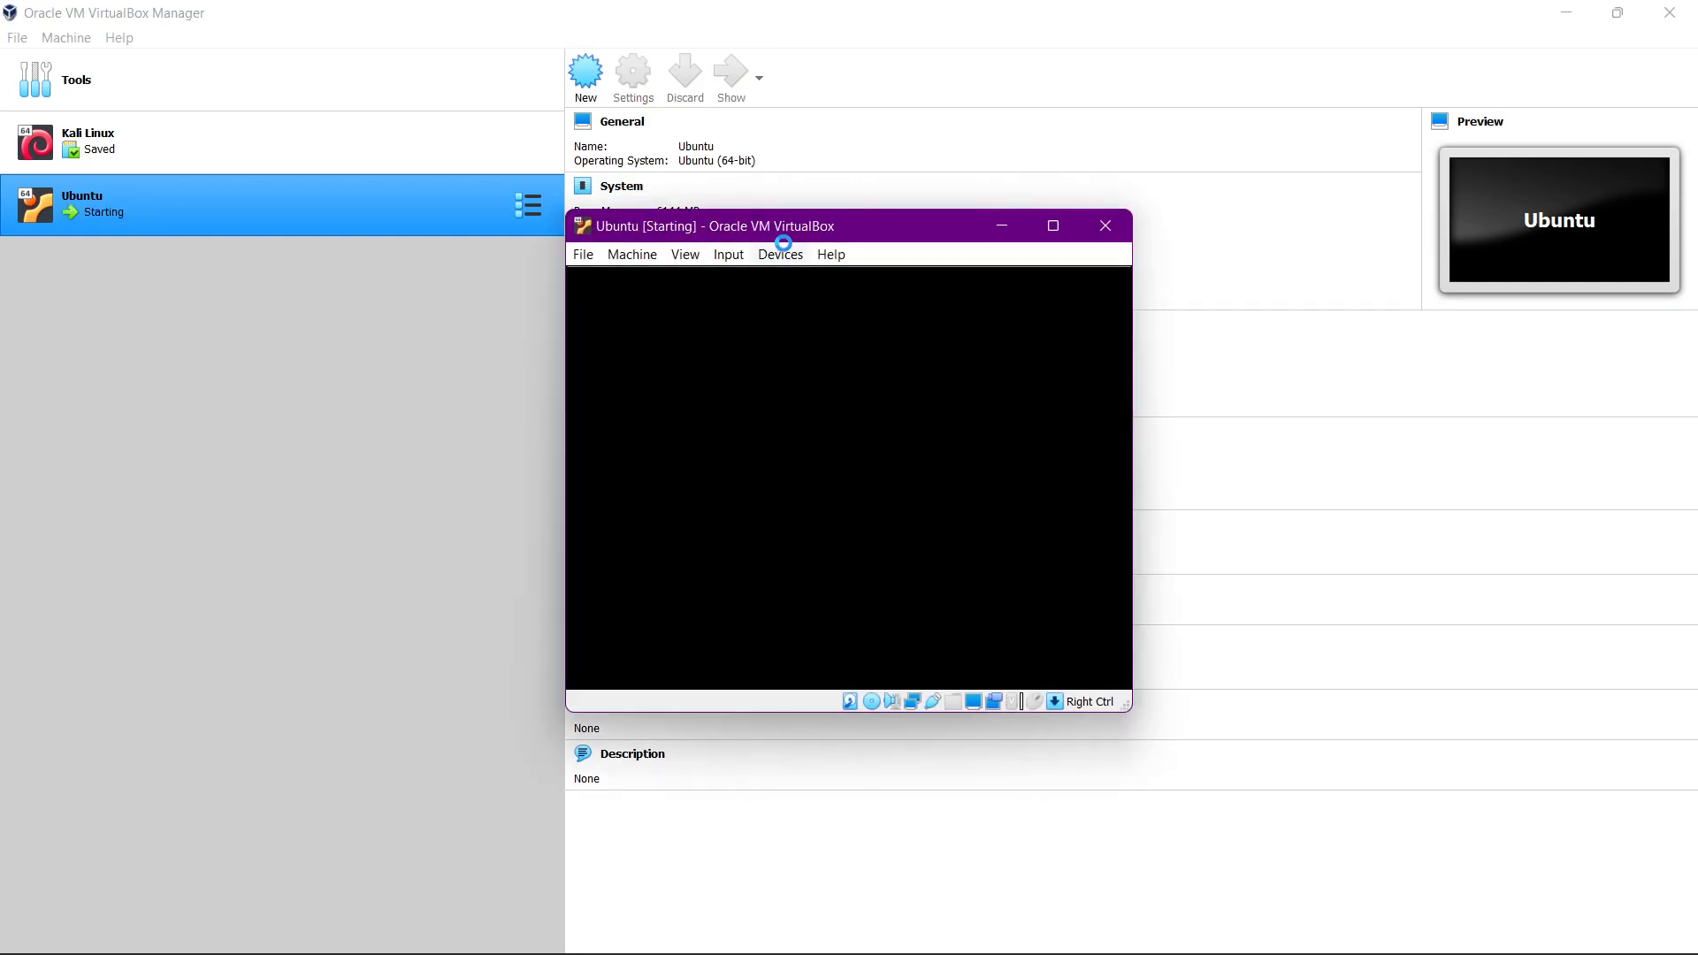
click(1053, 226)
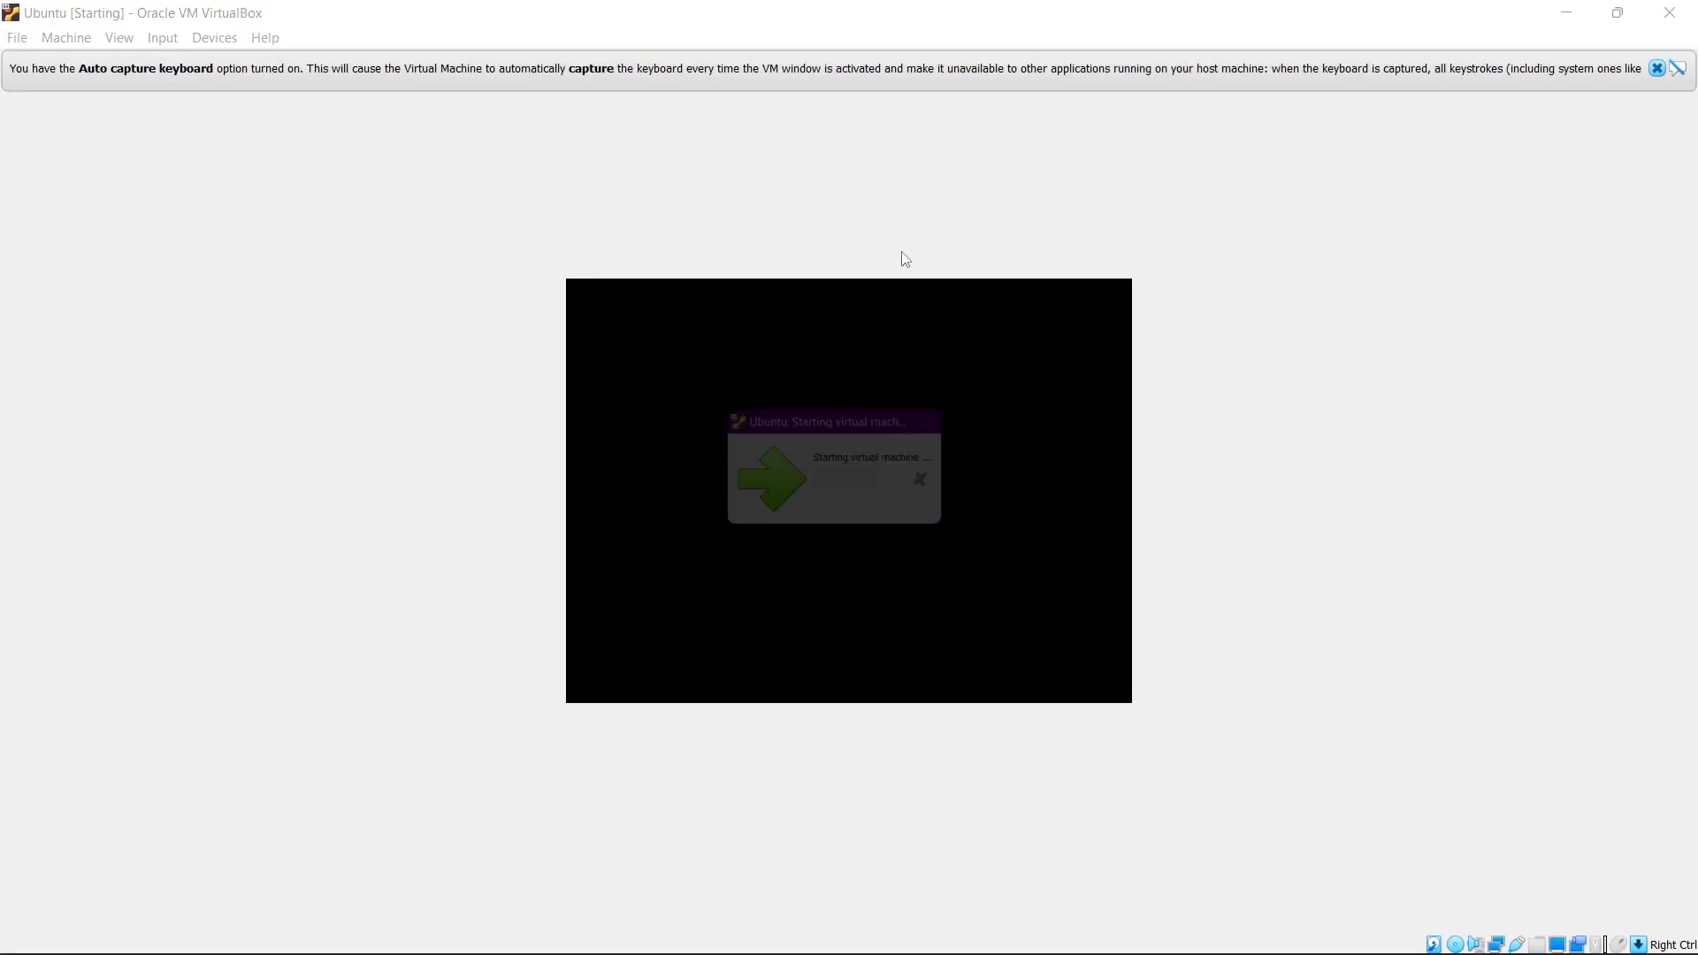
click(1658, 71)
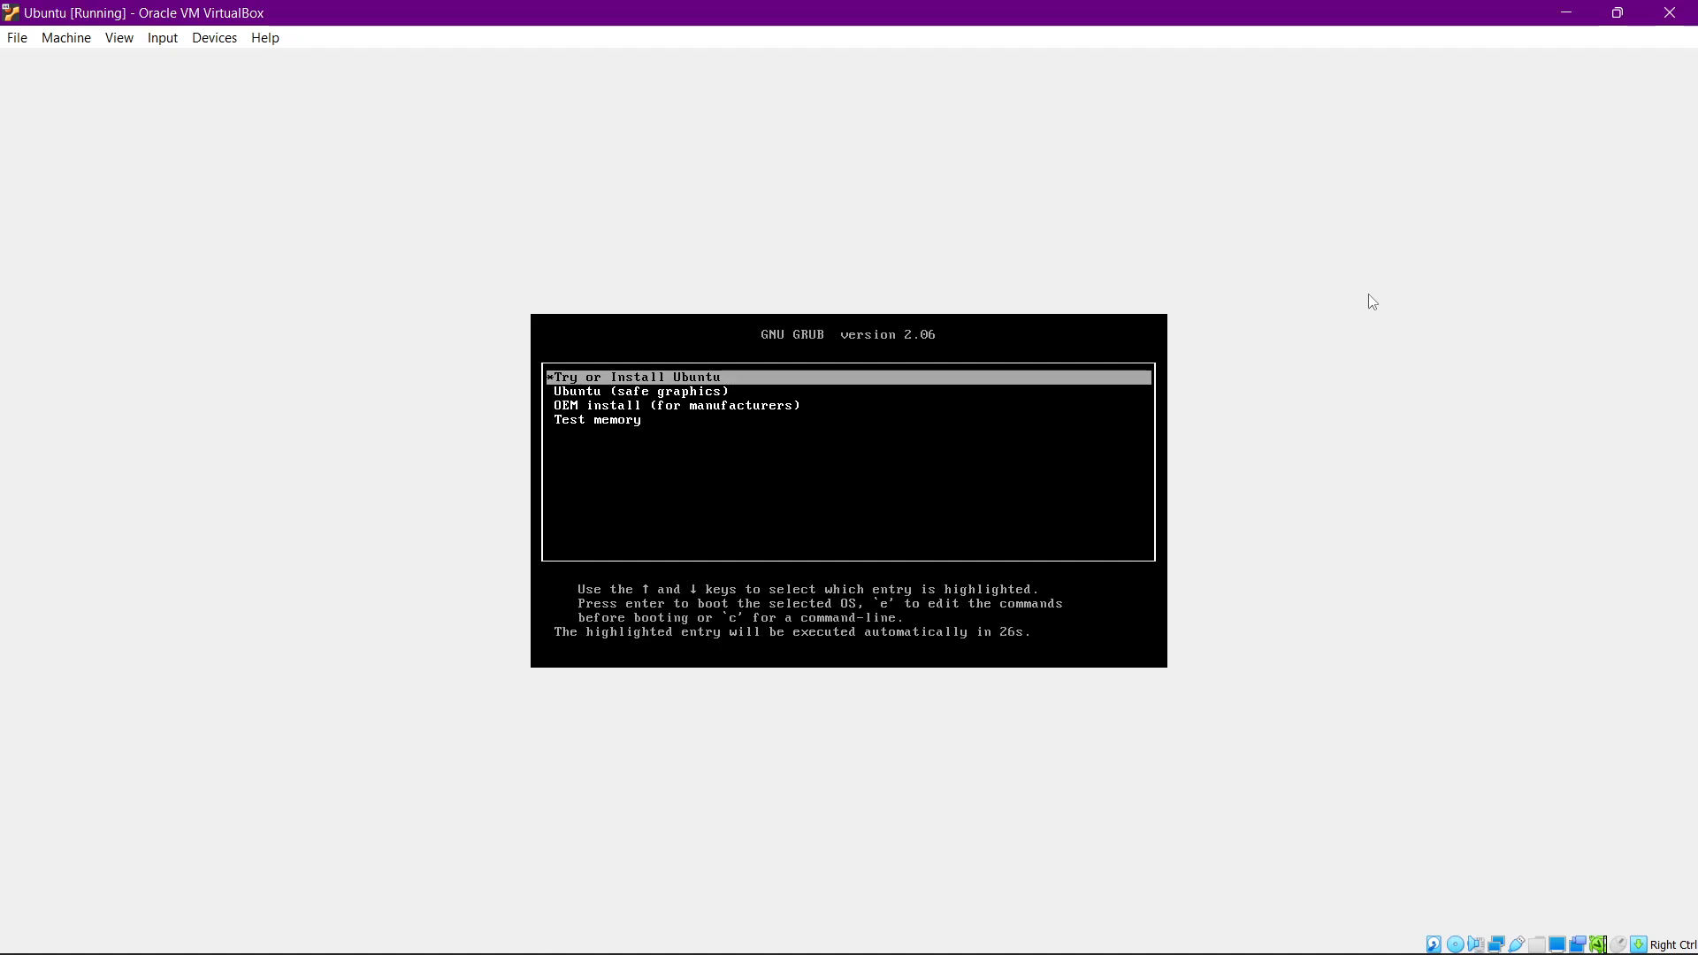
Boot the "Try or Install Ubuntu" entry and dismiss the mouse pointer integration notice
key(Down)
key(Up)
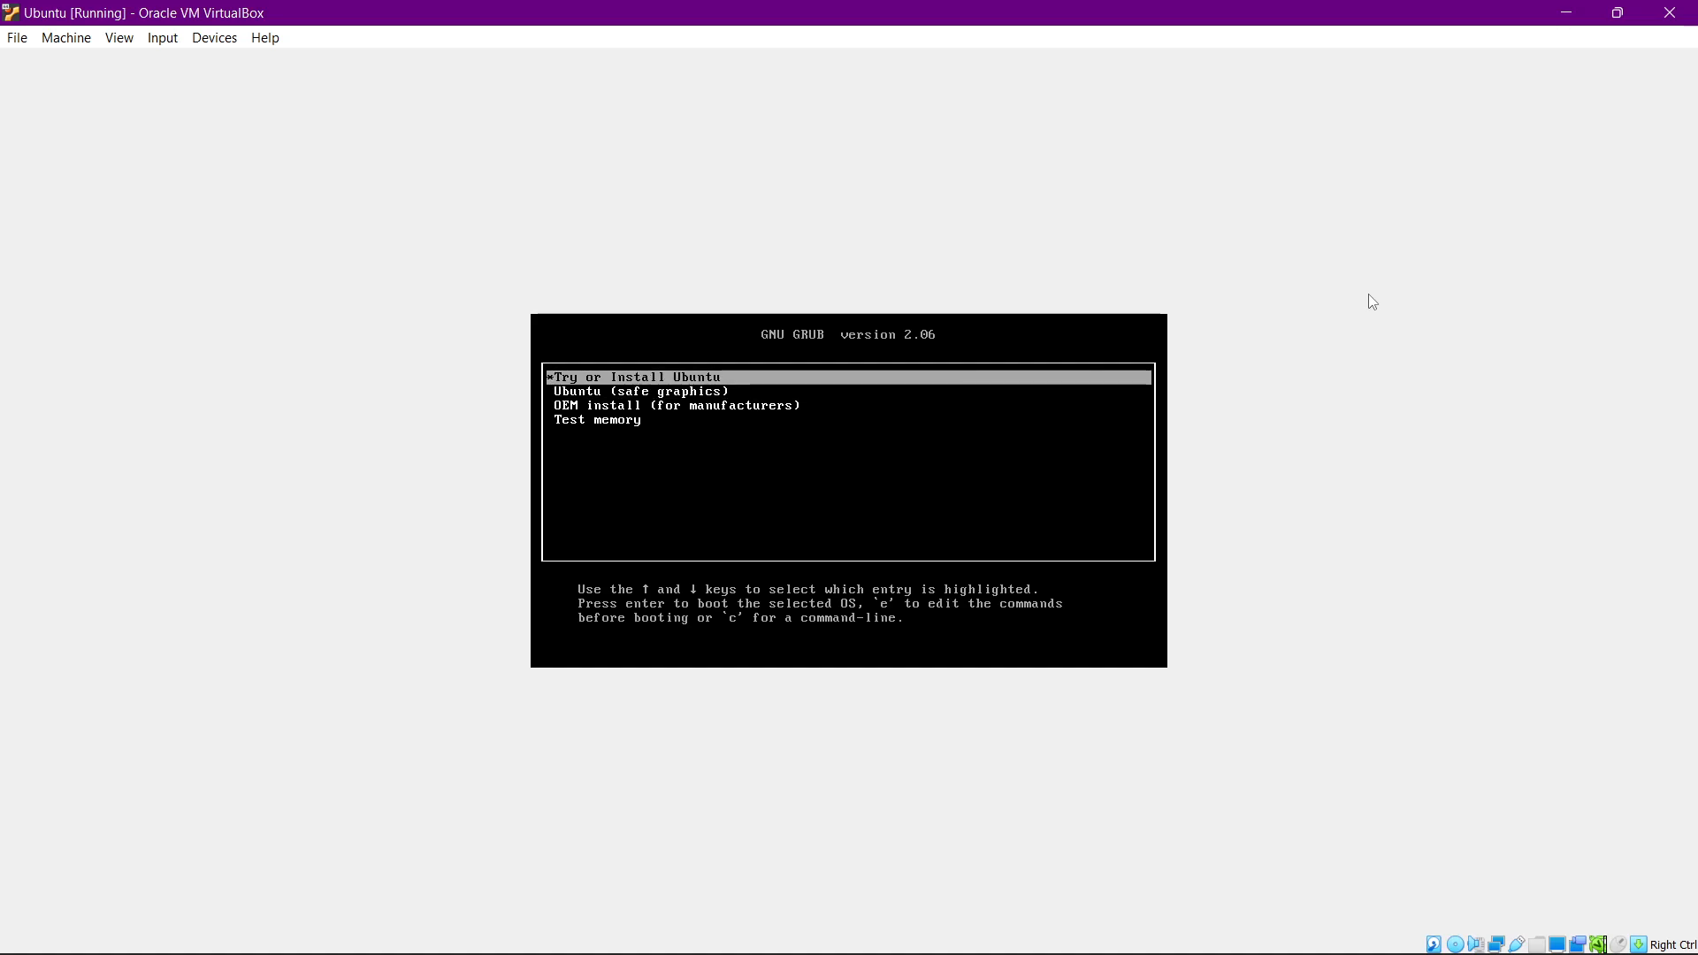
key(Return)
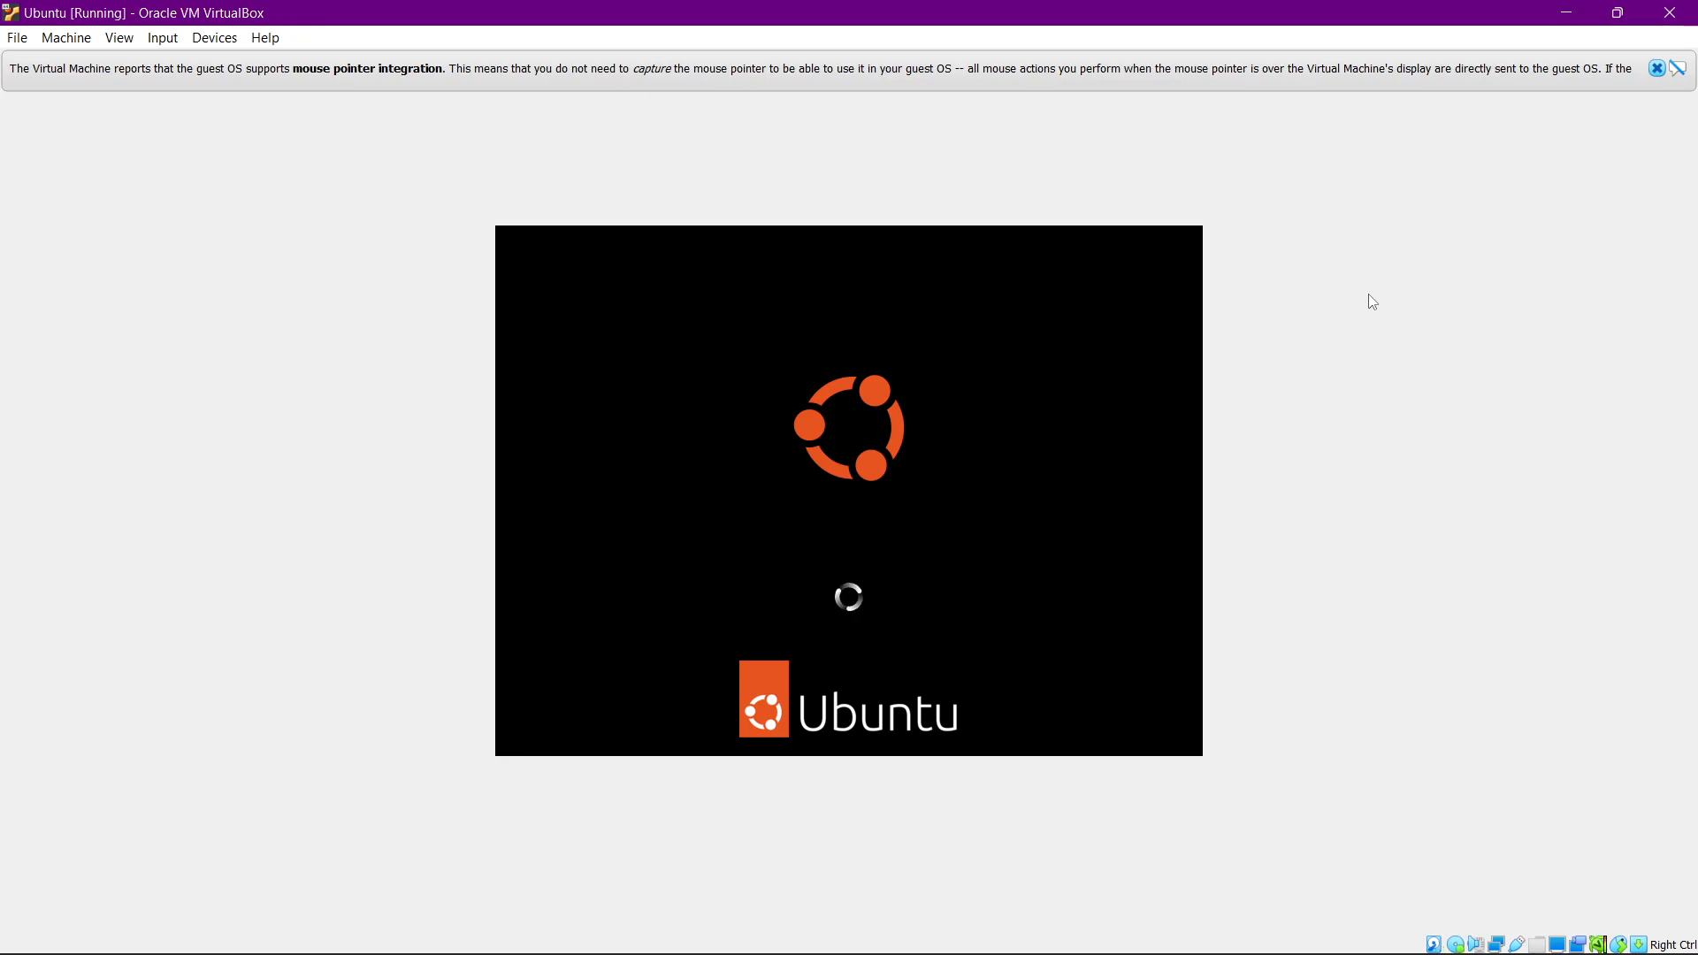
click(1656, 70)
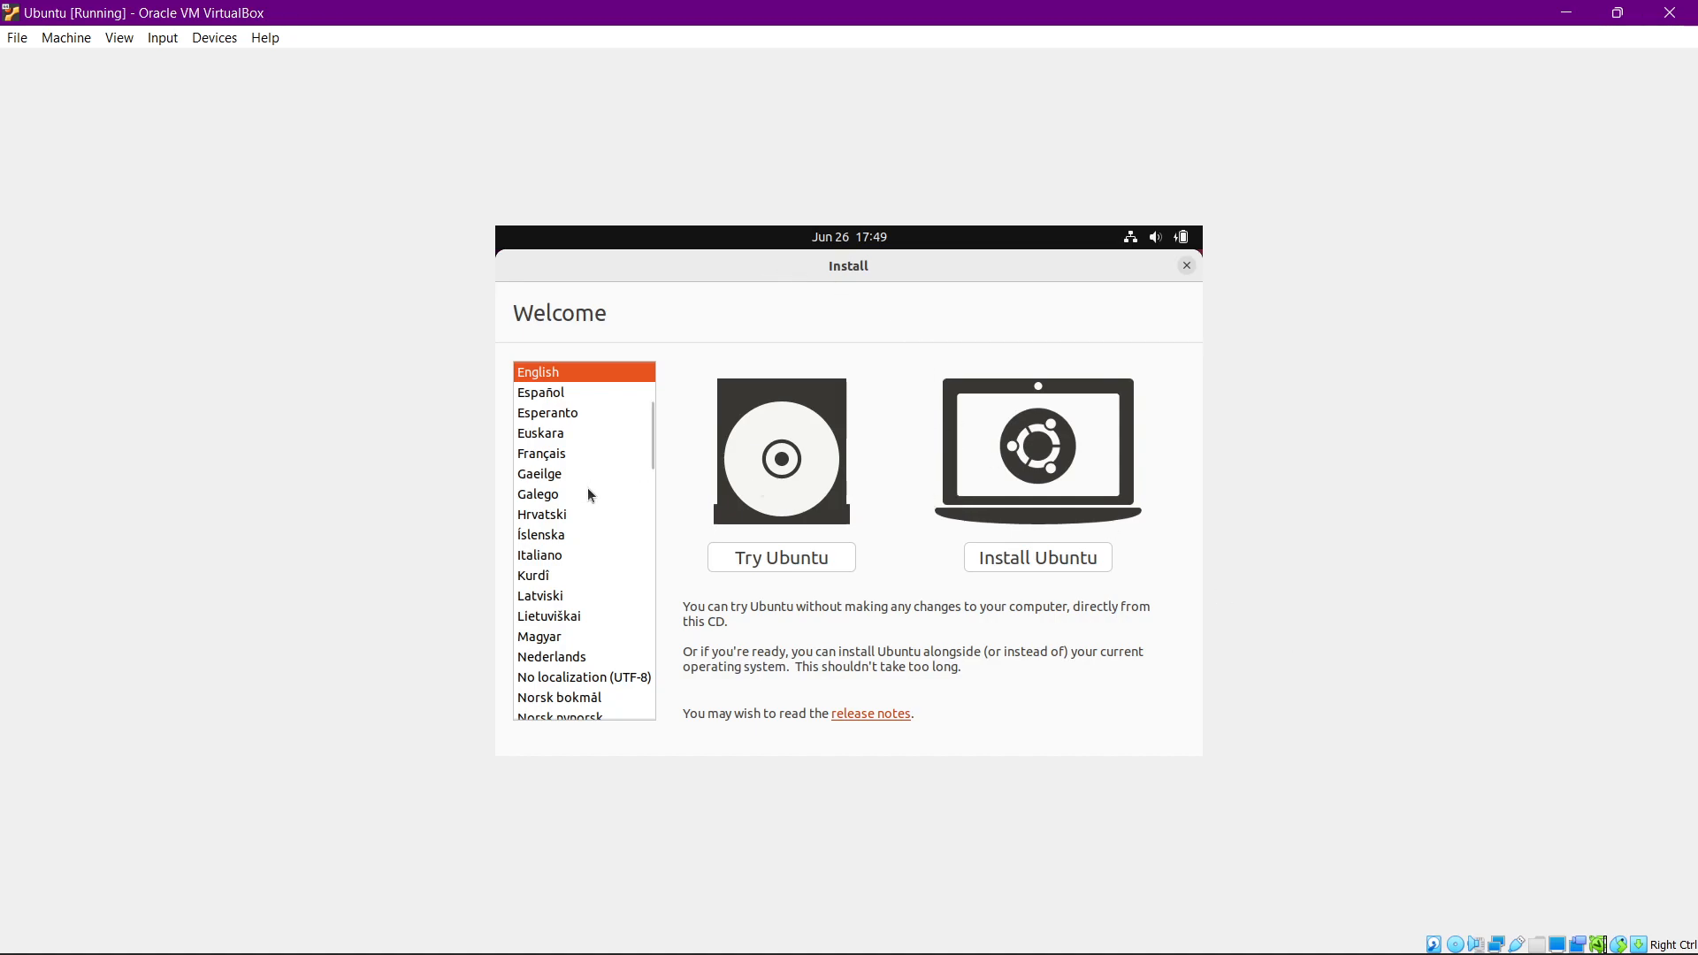
Look through the installer's language list, keep English and start the Ubuntu installation
scroll(588, 493, down, 4)
scroll(588, 489, up, 7)
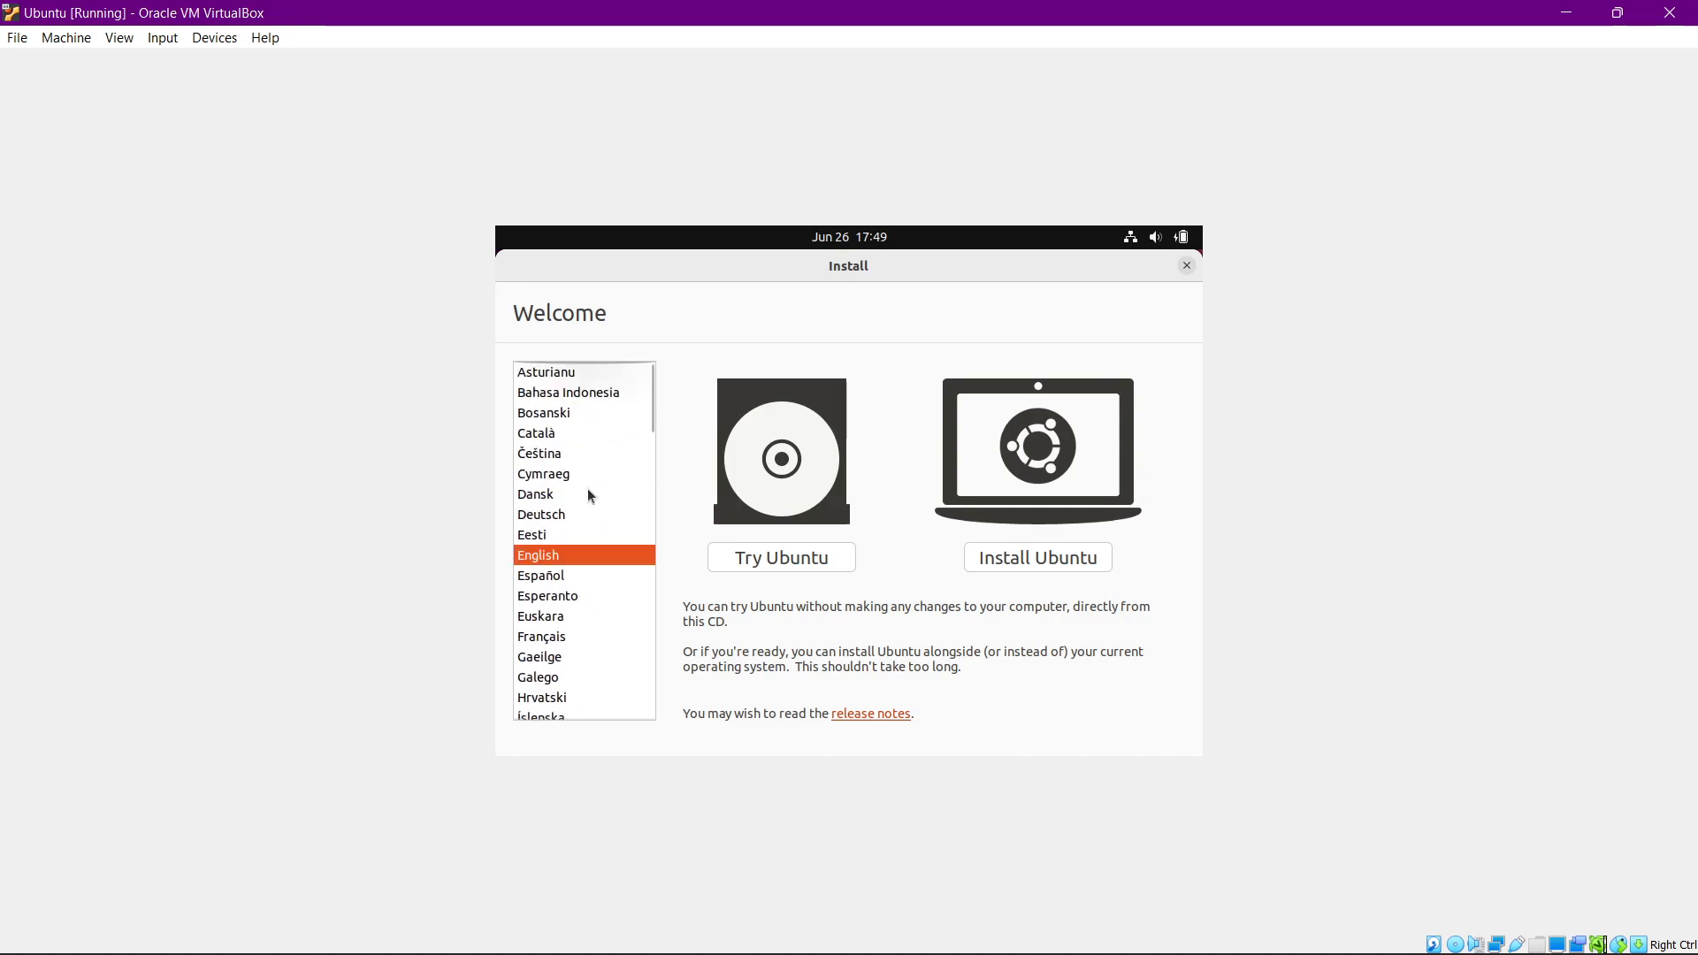
scroll(575, 629, down, 10)
scroll(582, 610, up, 10)
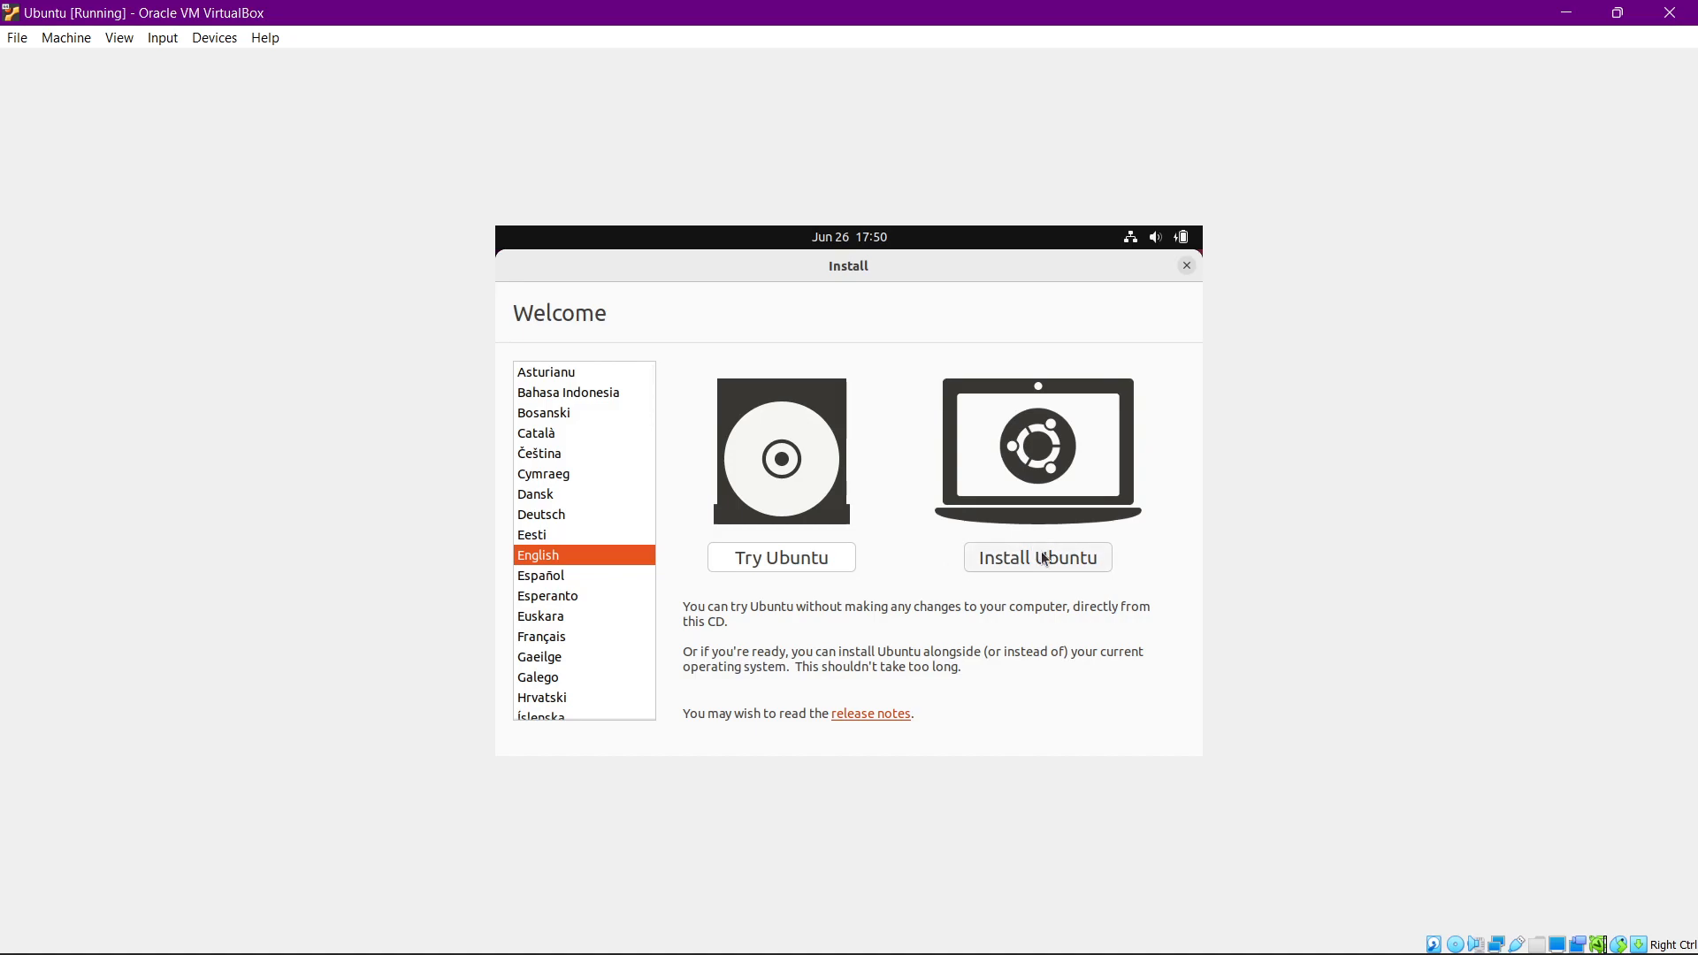
click(1037, 564)
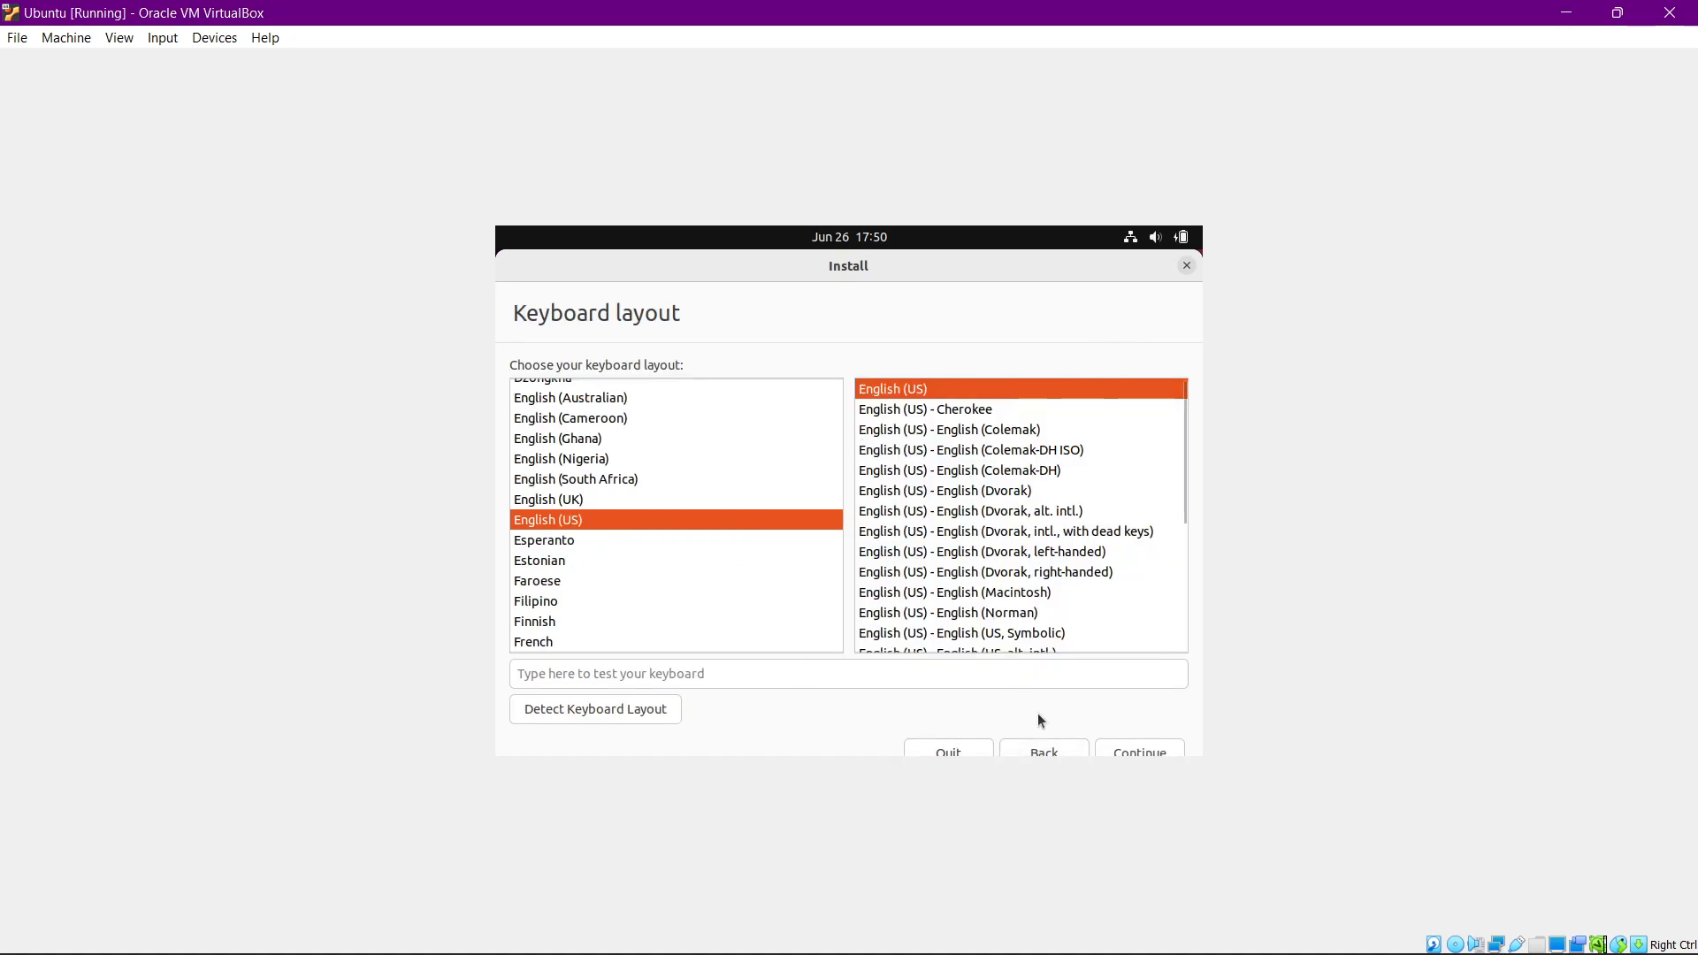
Accept the English (US) keyboard layout and continue with a normal installation, with downloading updates during installation turned off
click(1135, 753)
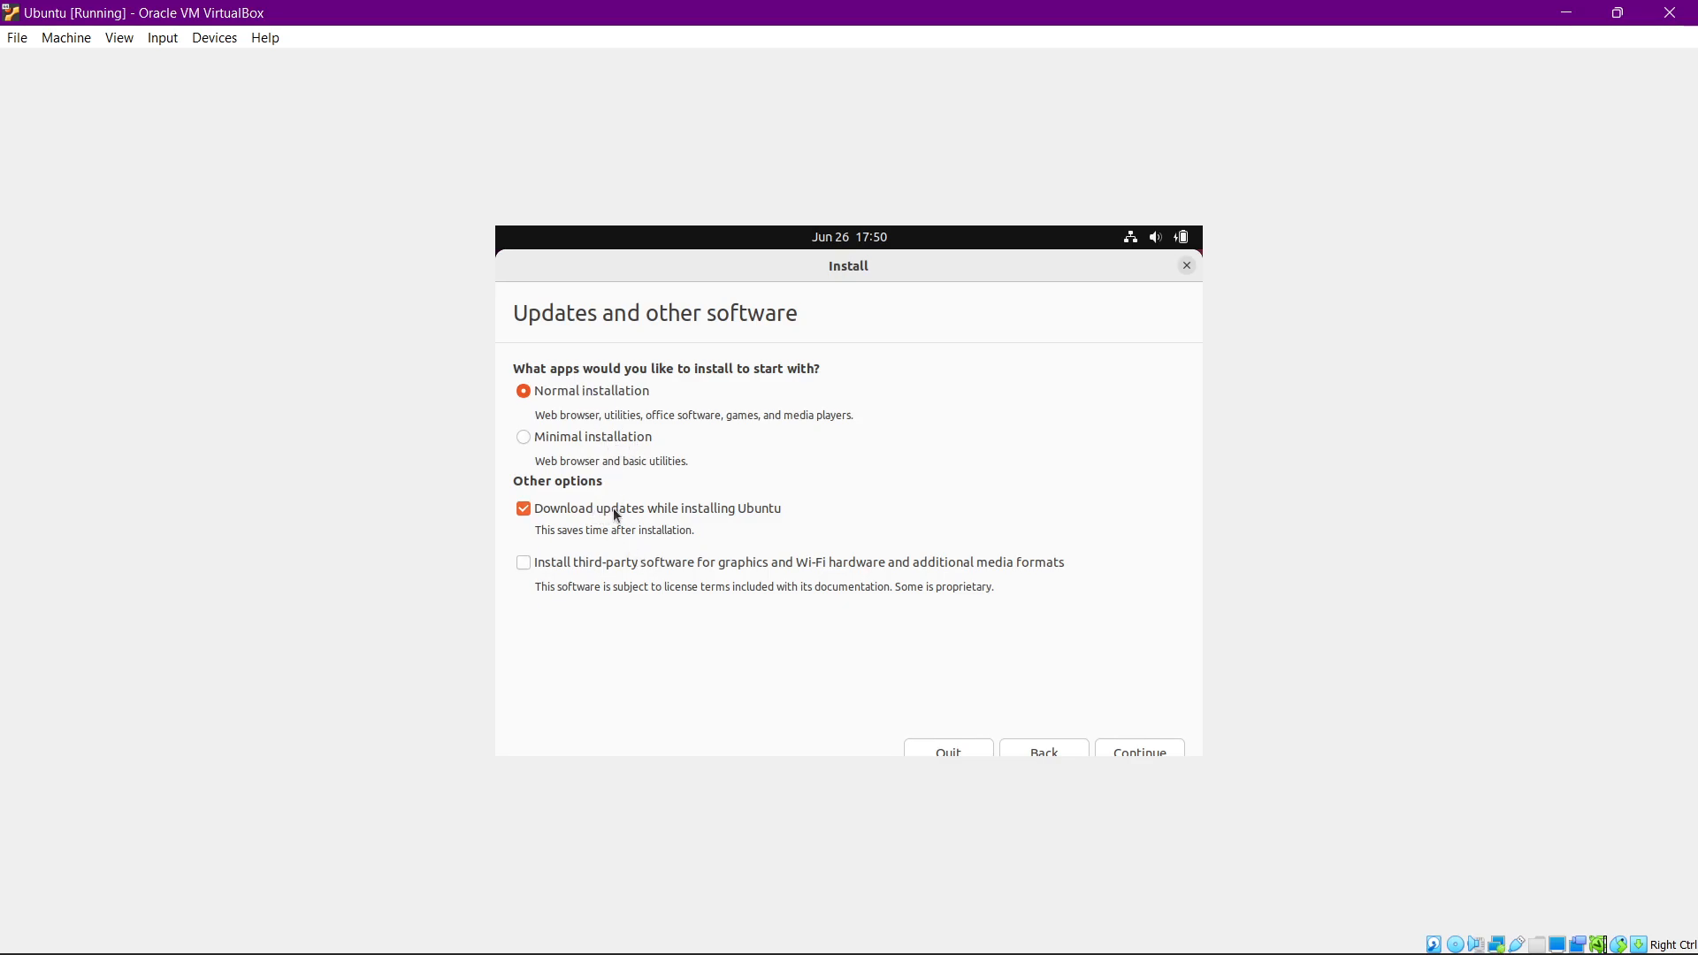
click(708, 513)
click(1132, 753)
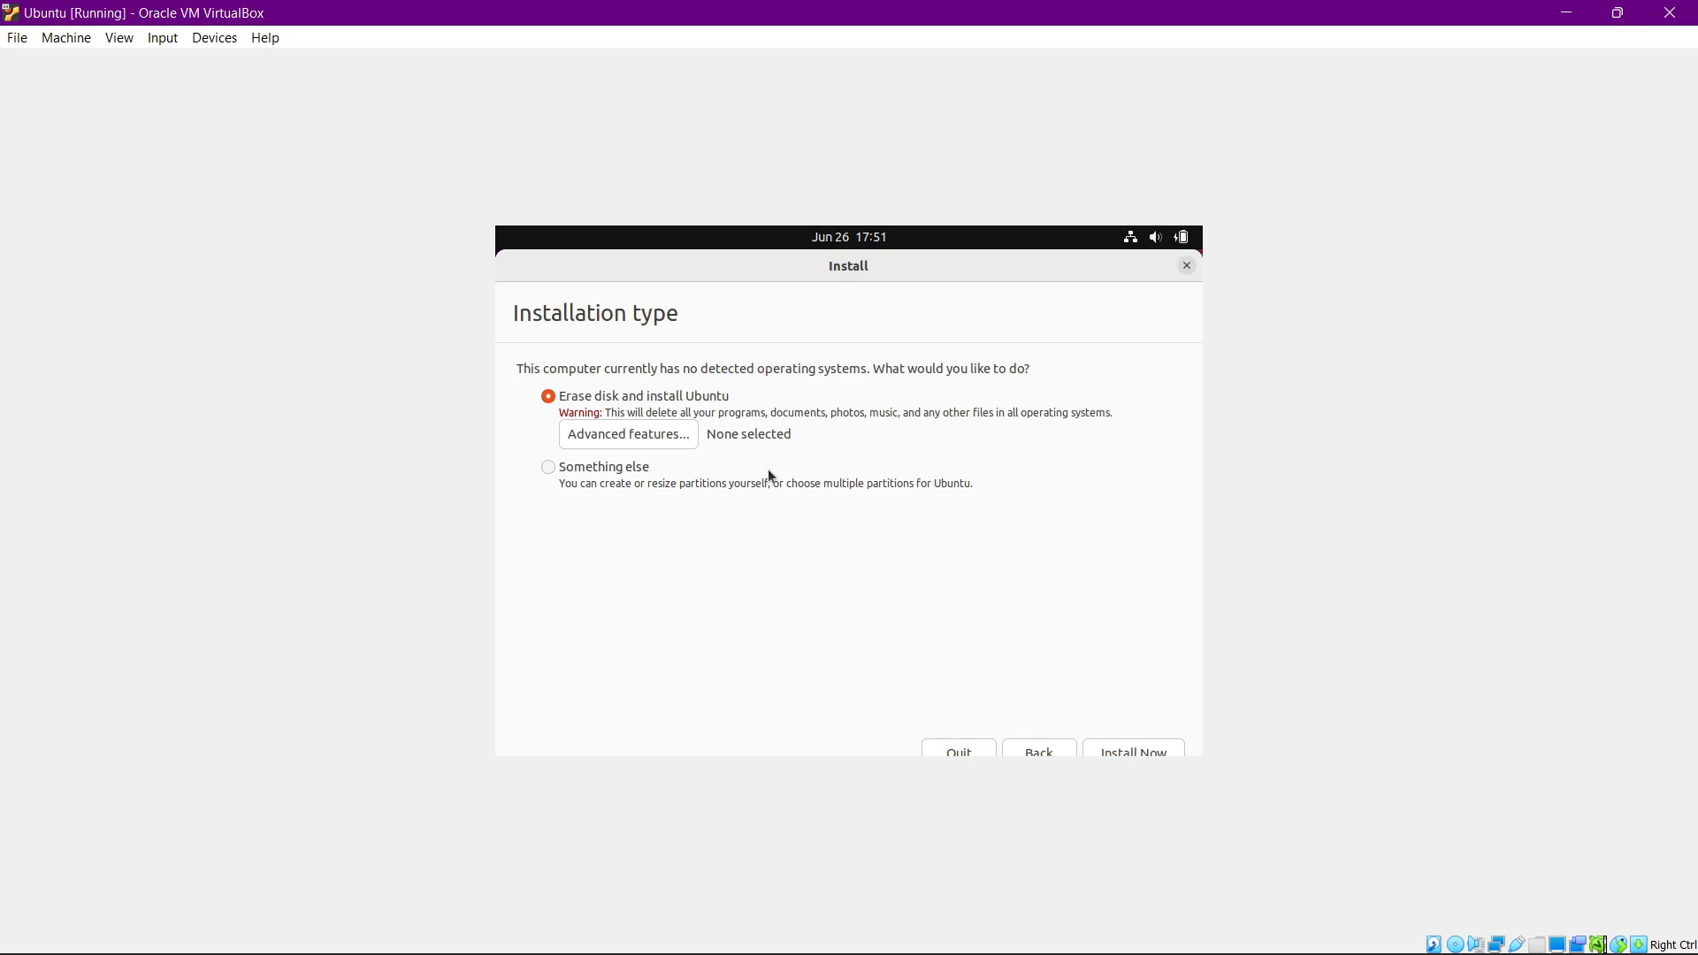
Install Ubuntu by erasing the disk, write the partition changes and accept Kolkata as the location
click(1106, 757)
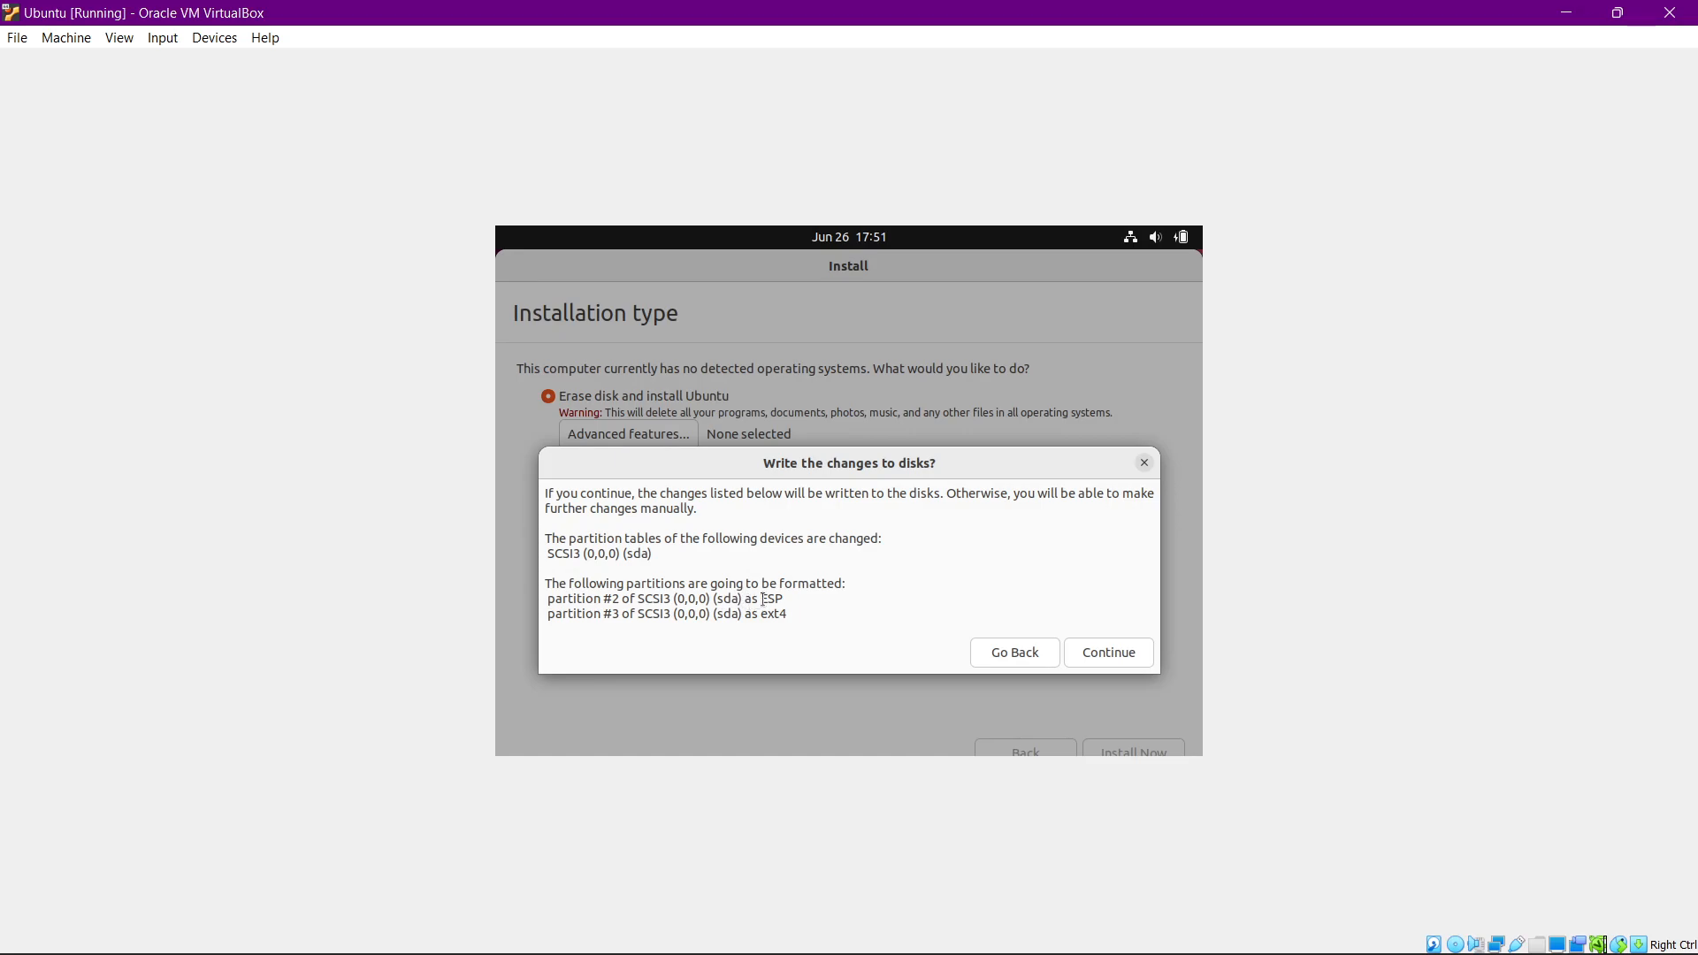
click(1094, 658)
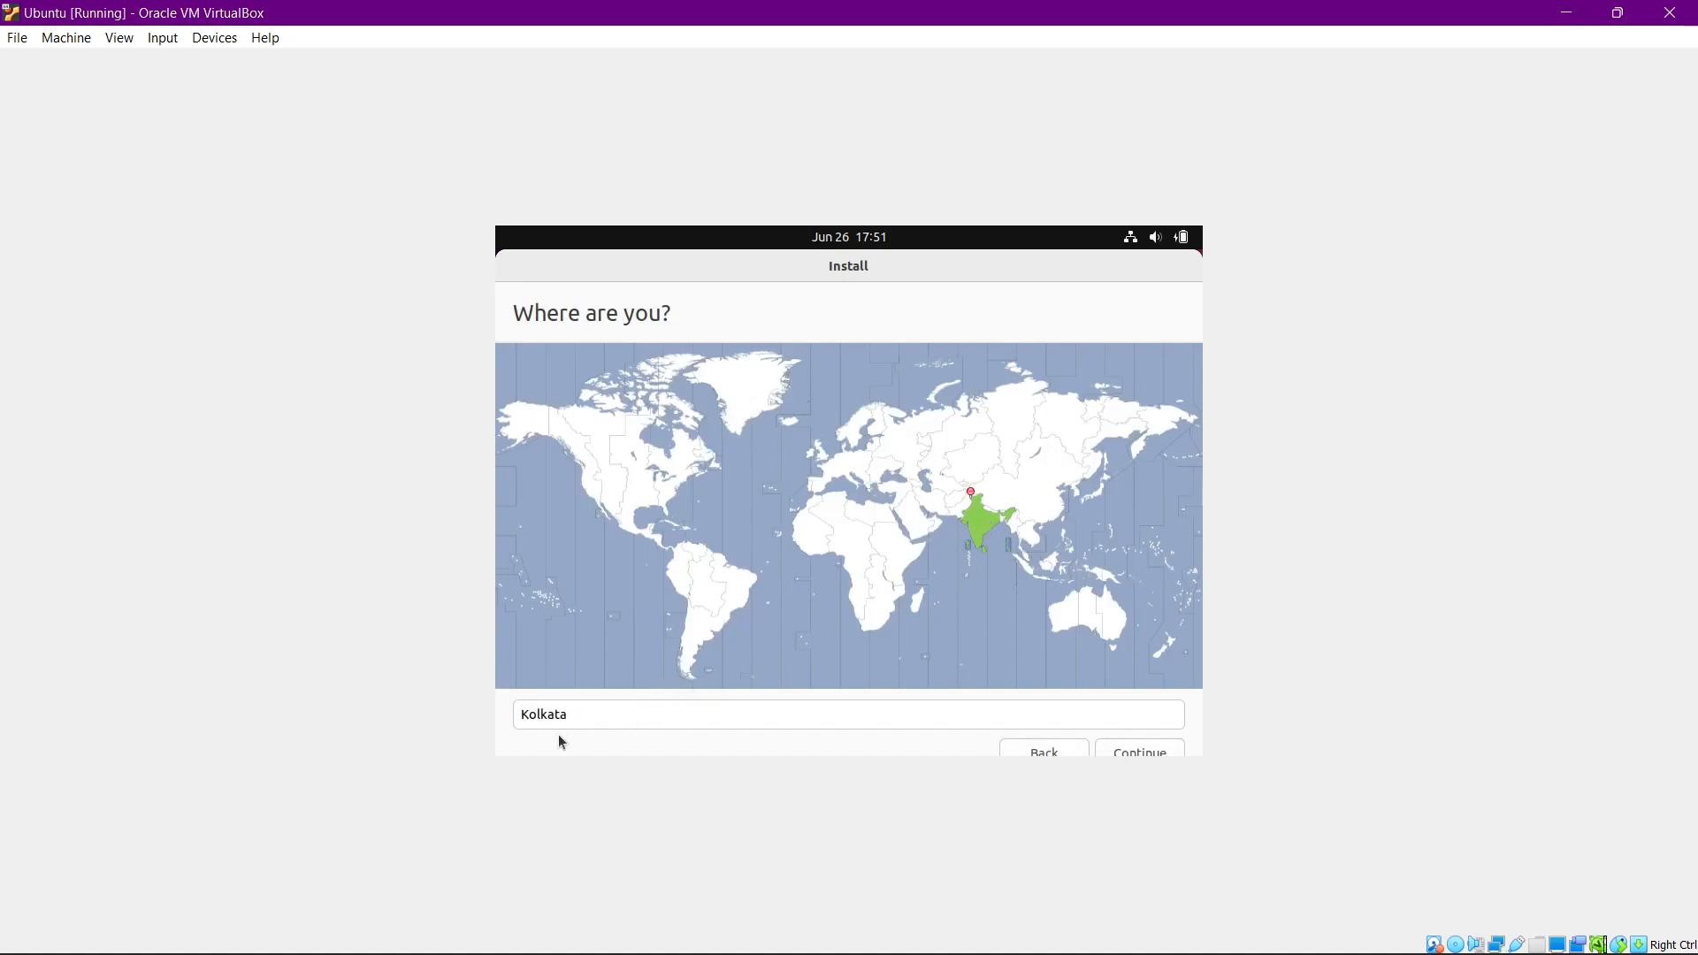
click(1155, 759)
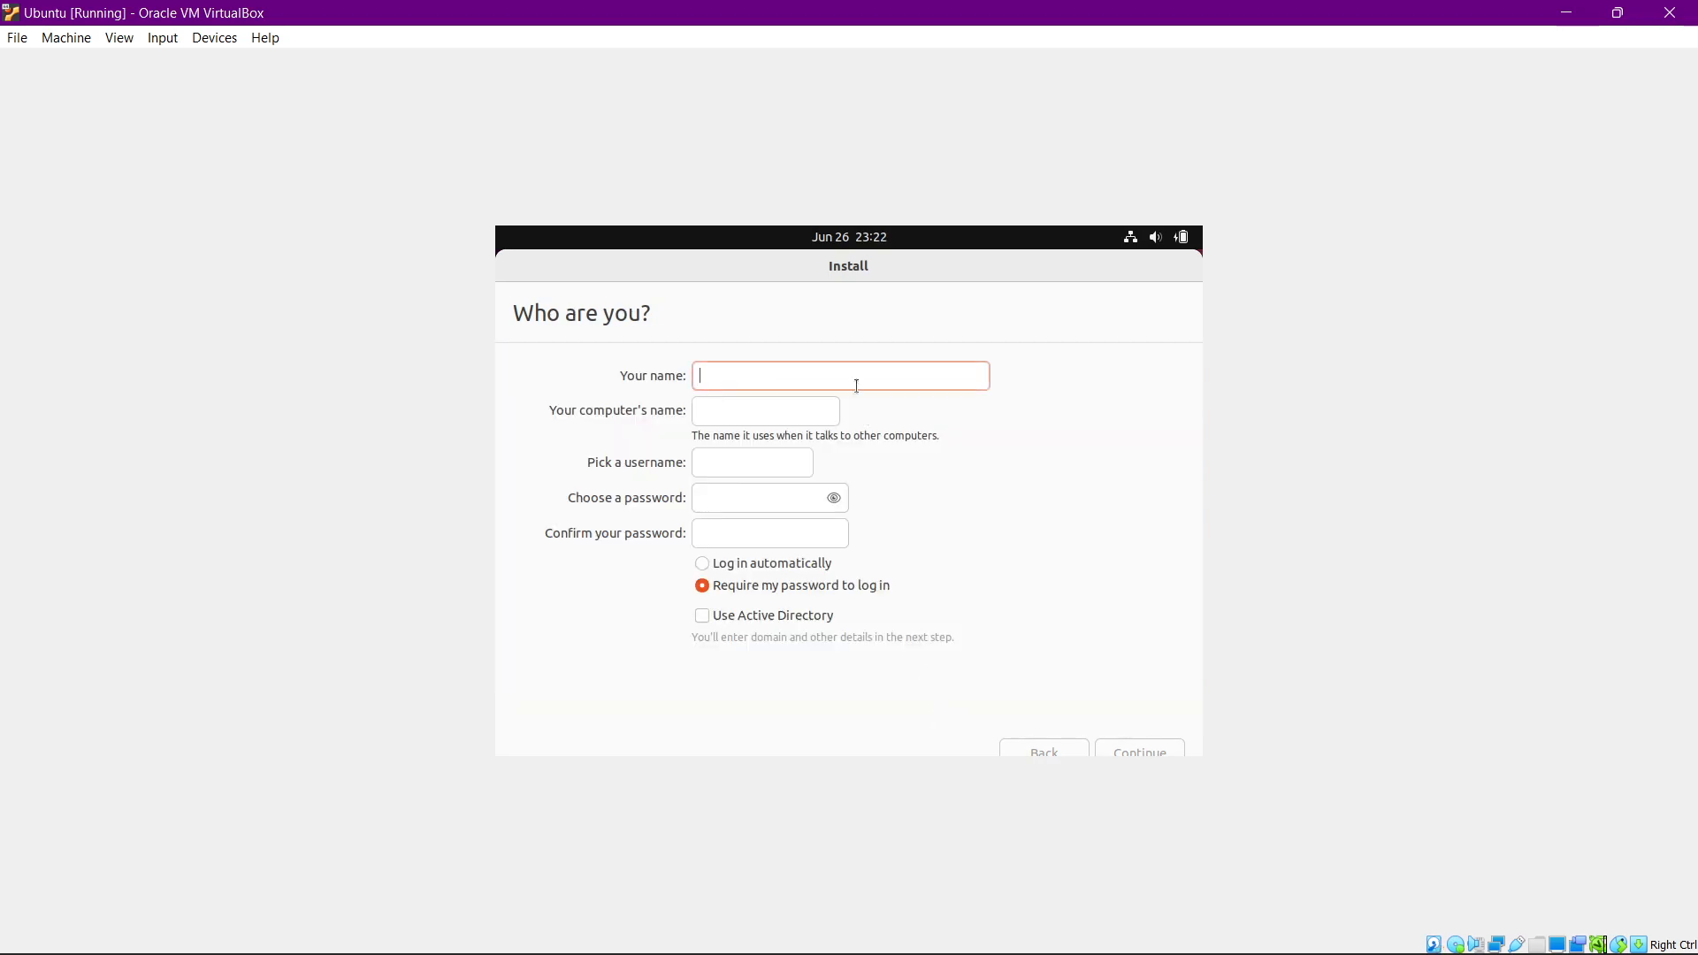
Enter the account holder's name and shorten the computer's name so that it matches the username
text(ritvikdevelops)
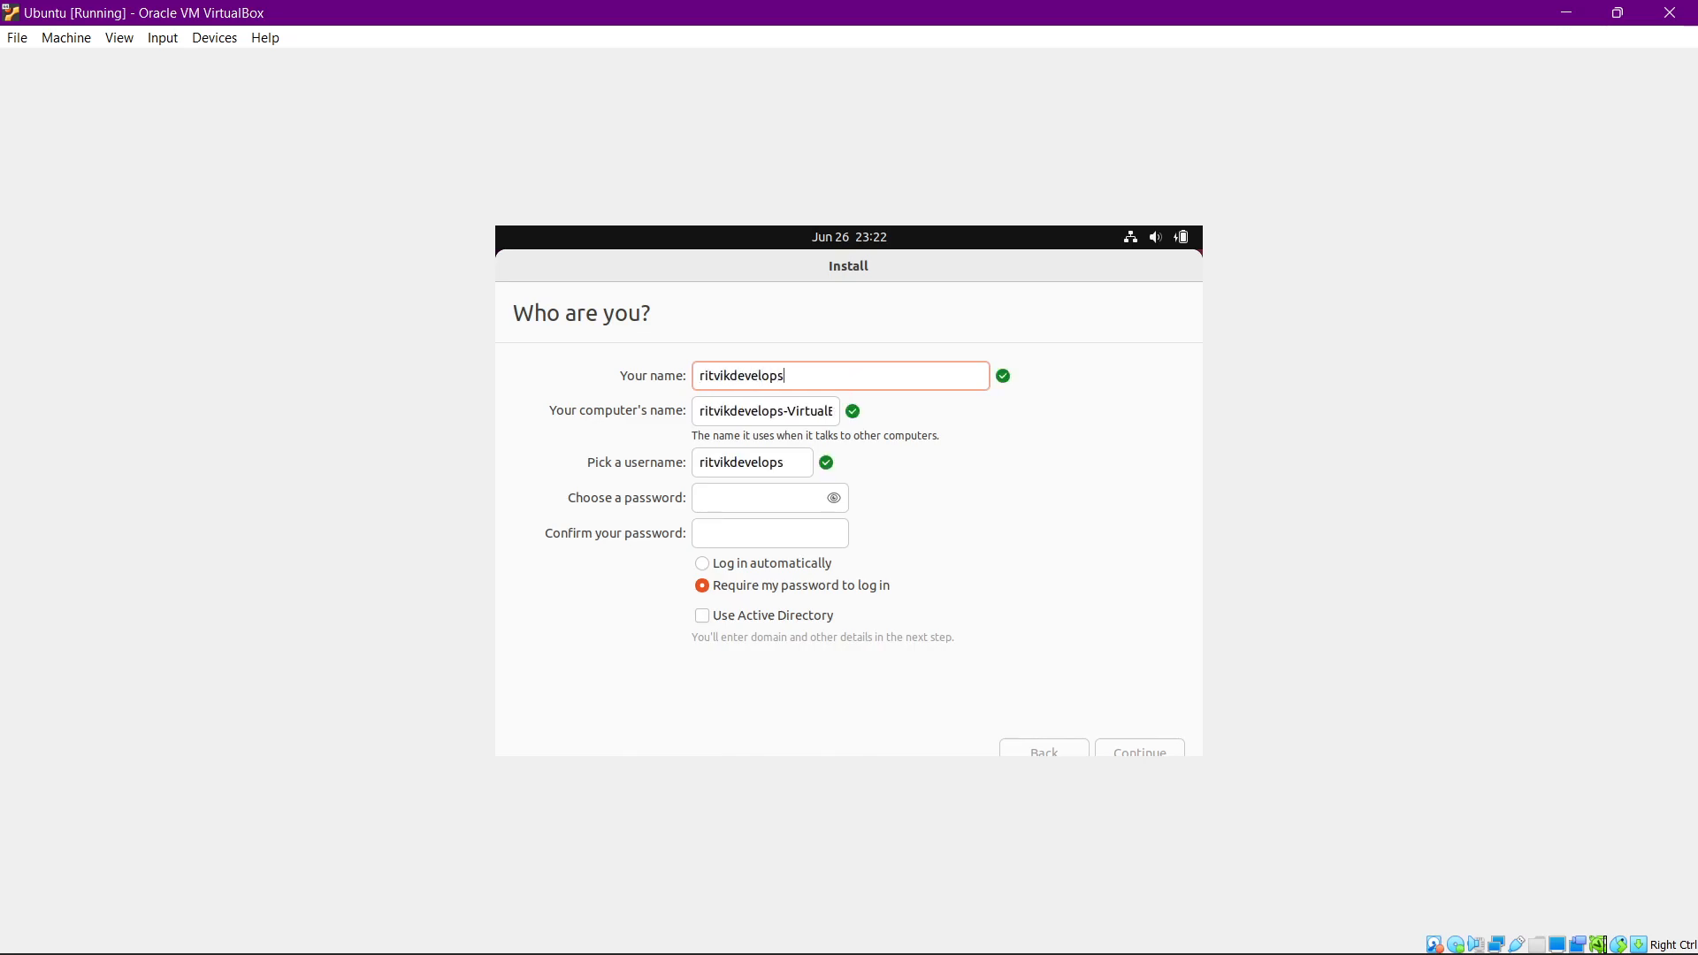
click(818, 418)
double_click(818, 416)
key(BackSpace)
key(BackSpace)
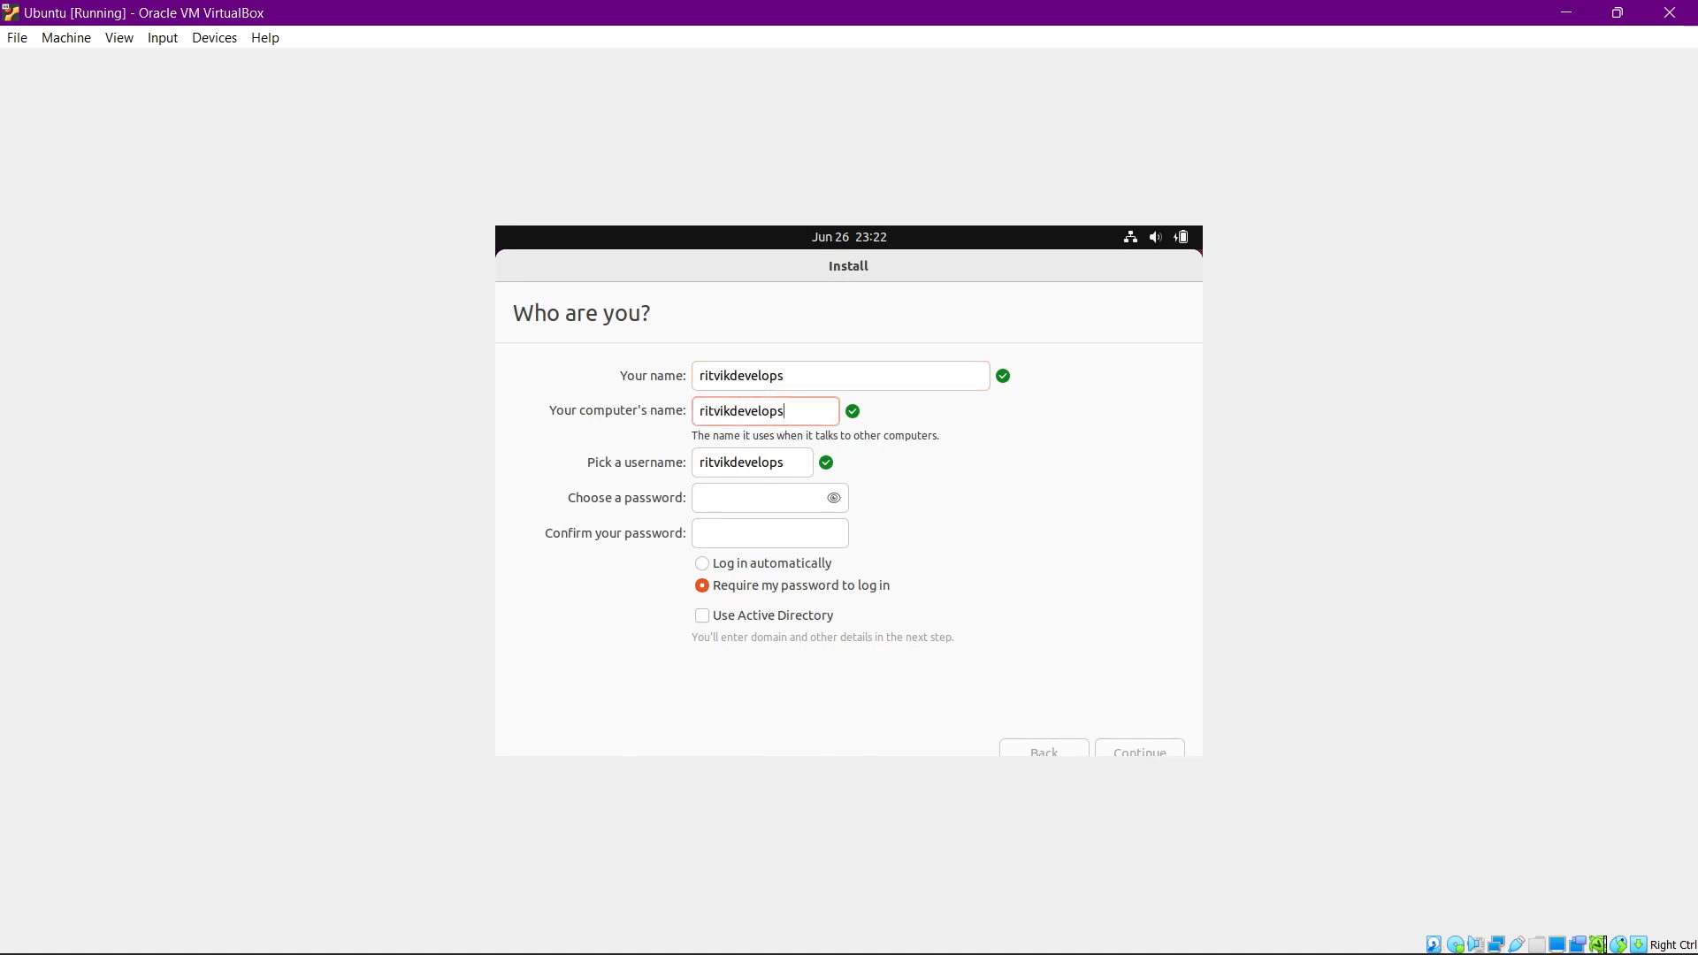
Enter and confirm the account password, require the password to log in and continue the installation
click(794, 503)
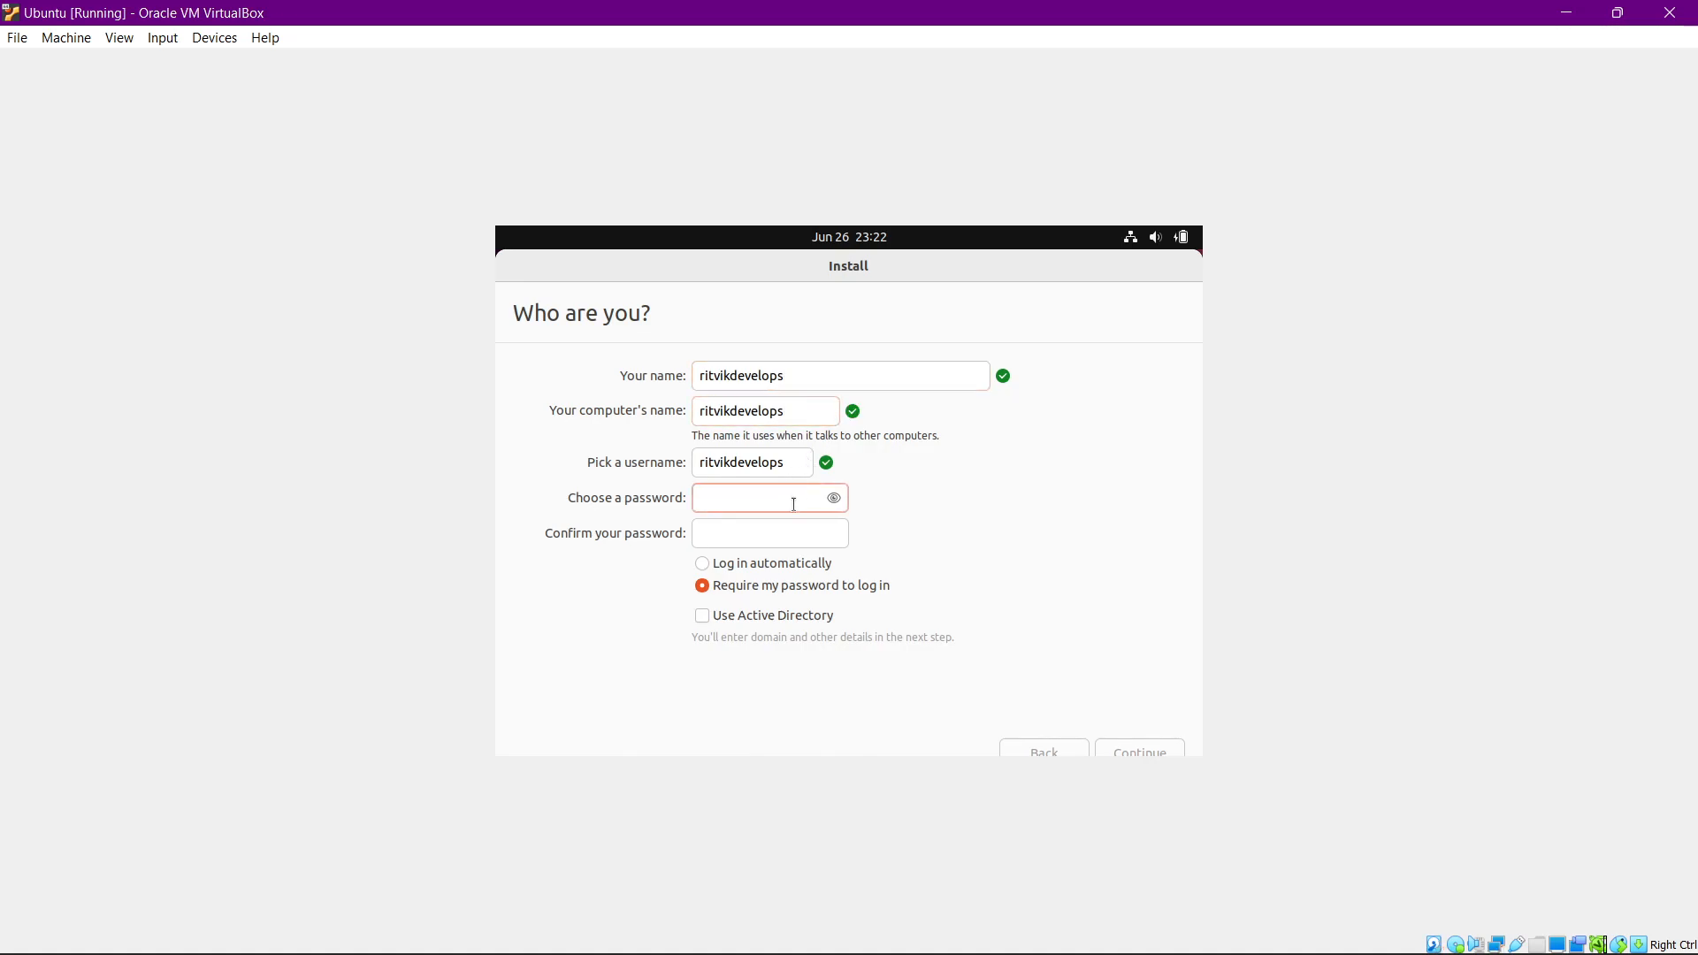
text(aaaa)
key(Tab)
text(aaaa)
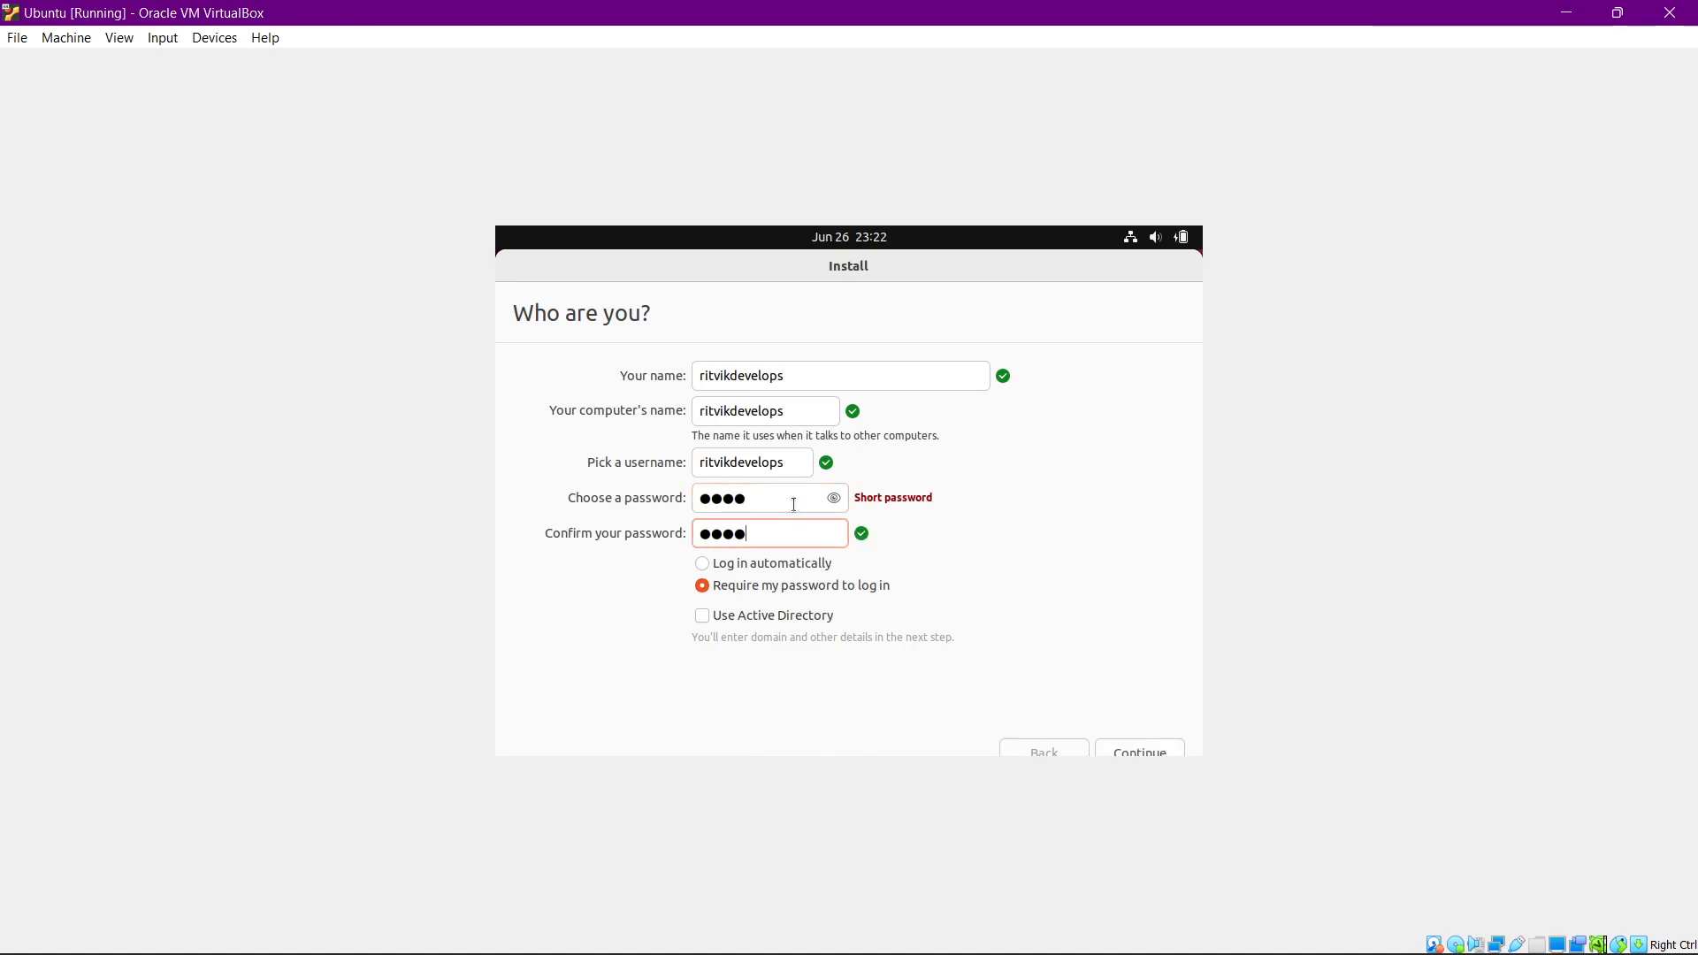
click(705, 564)
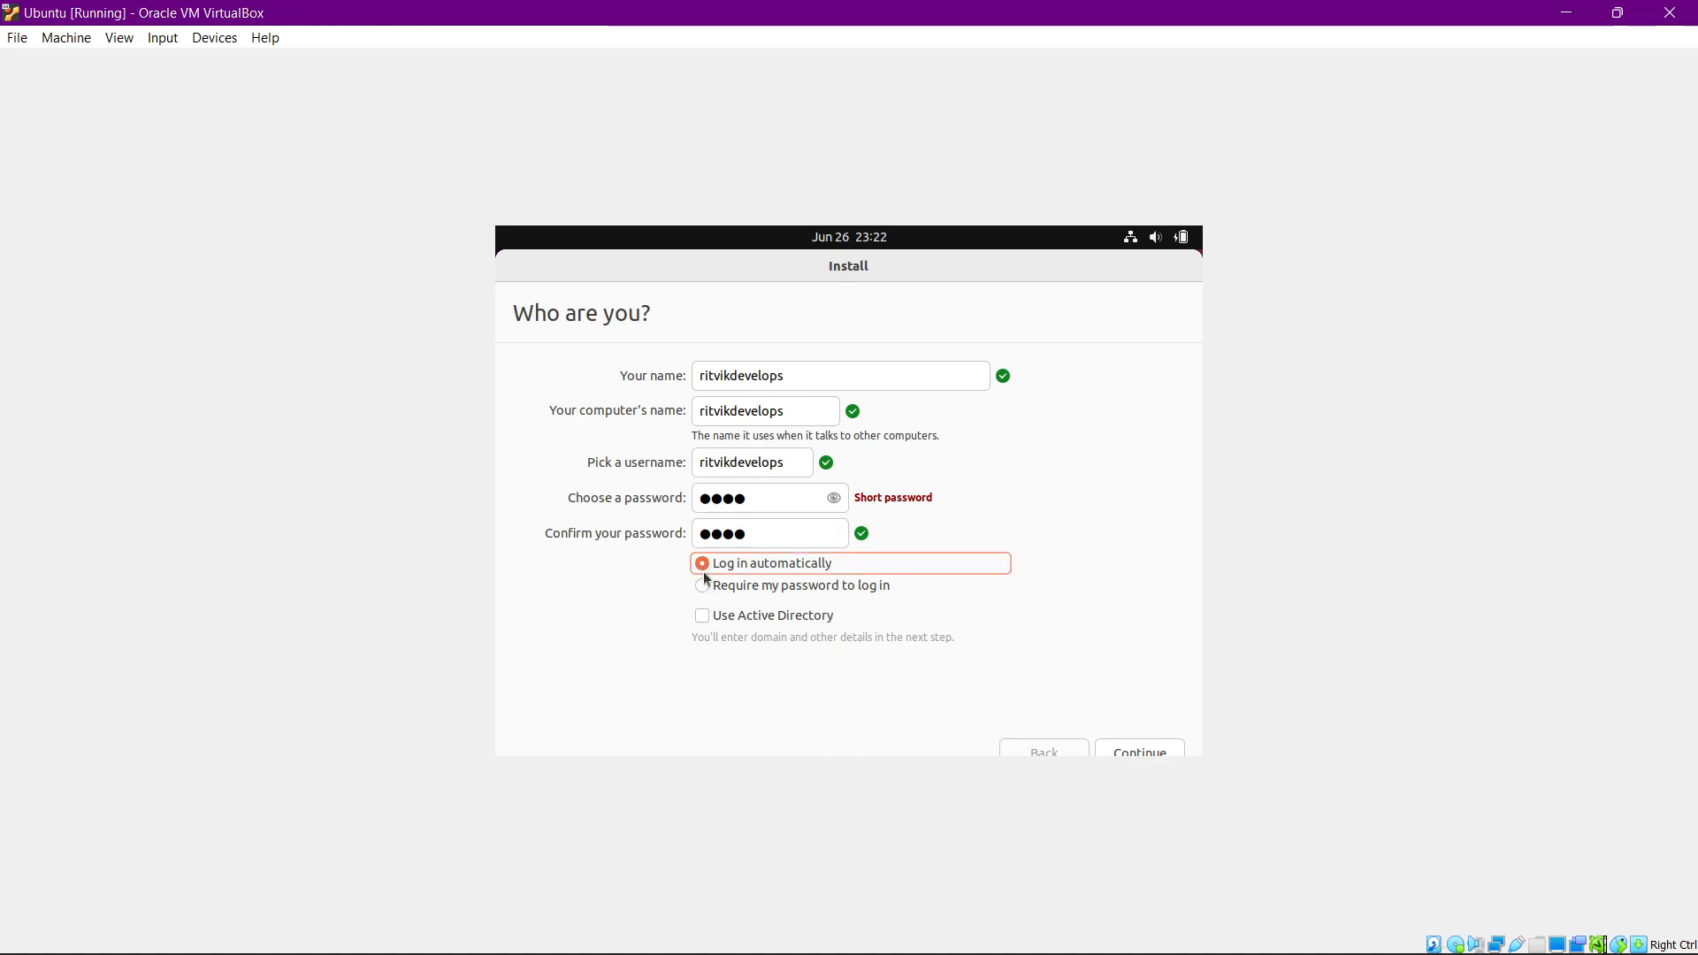
click(704, 586)
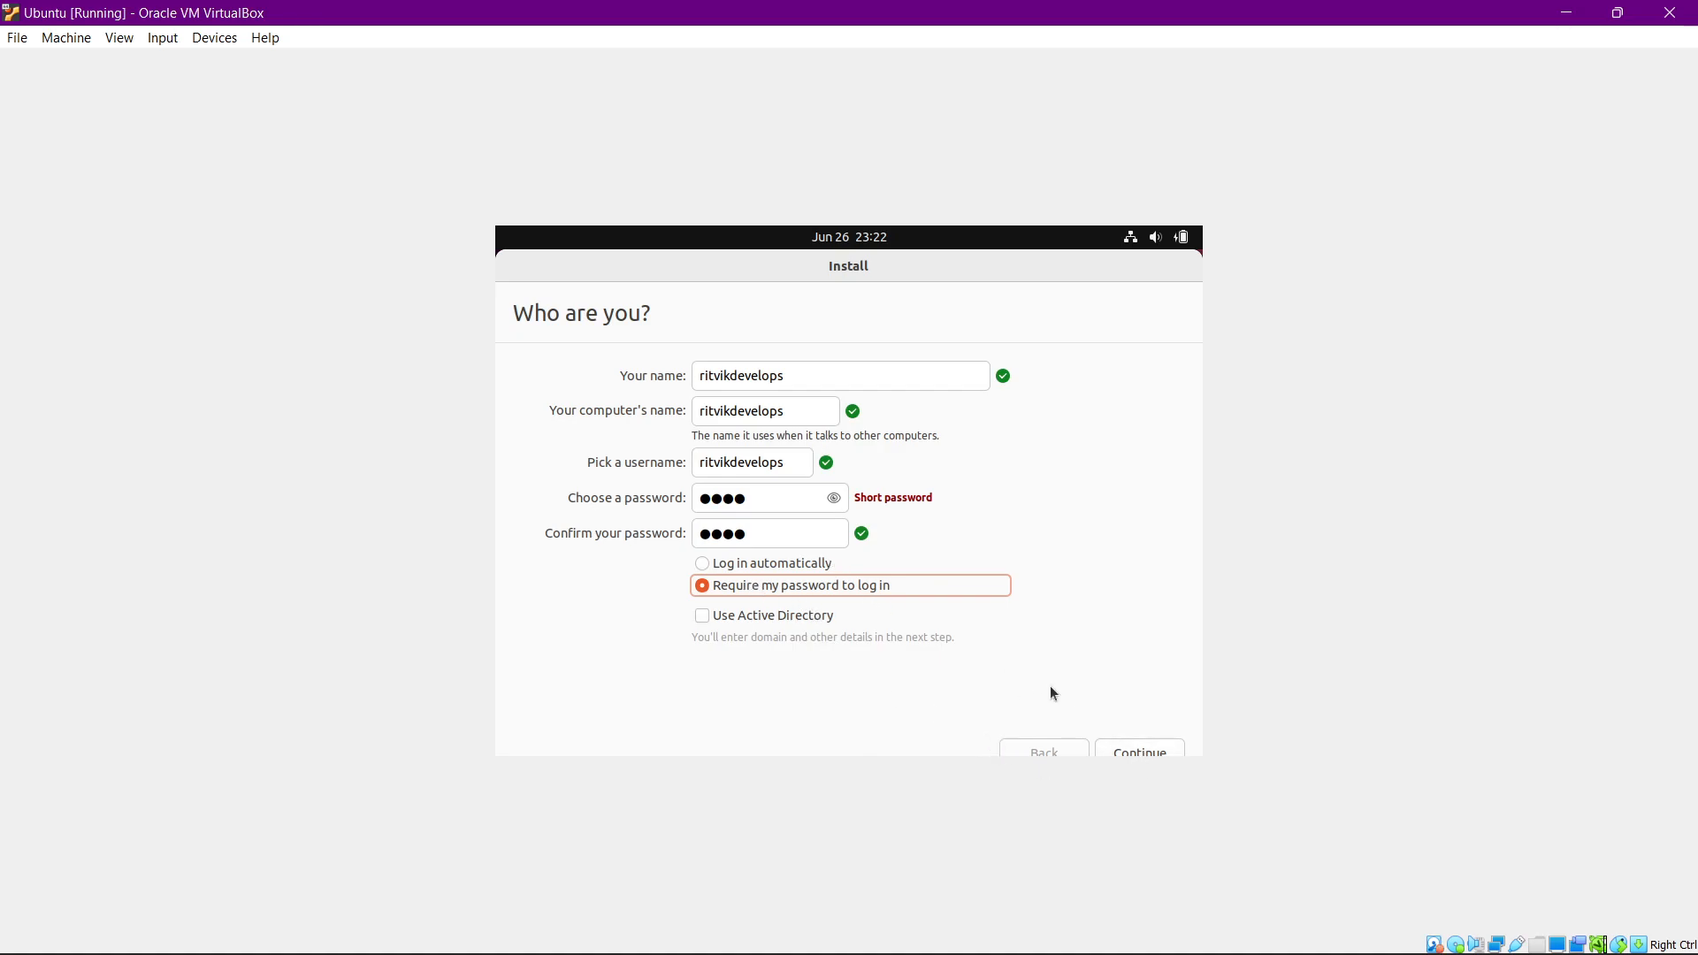
click(1127, 751)
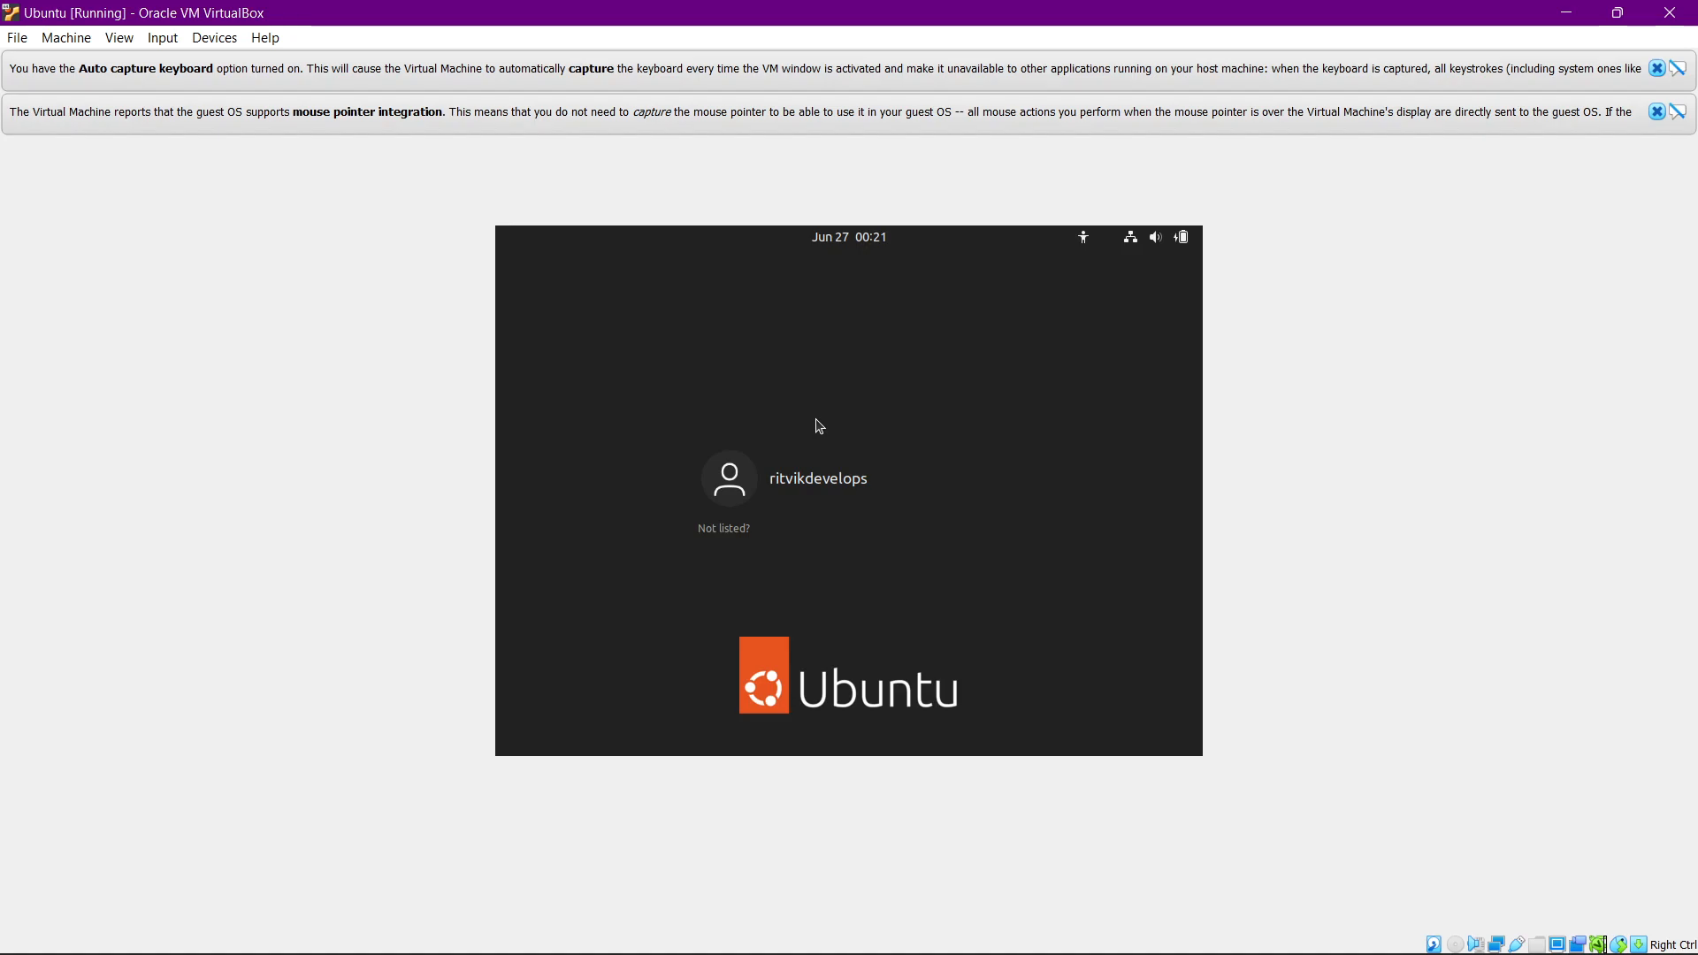
Log in to the installed Ubuntu system with the account password and dismiss the keyboard capture and mouse integration notices
click(826, 480)
text(••••)
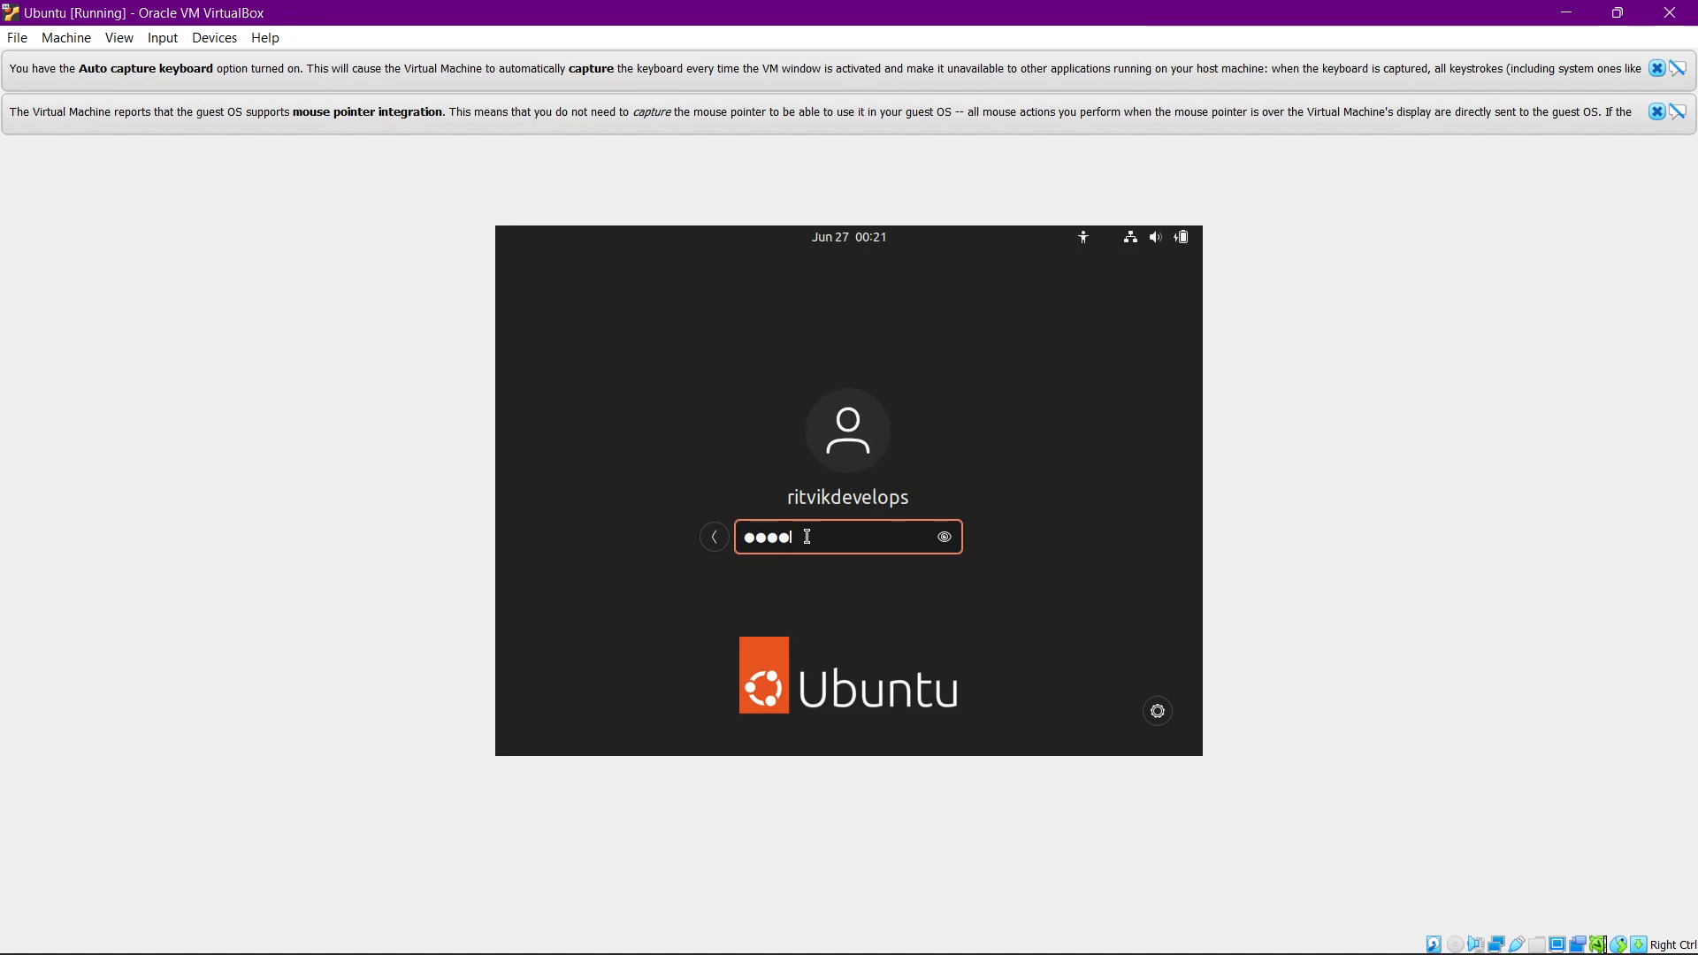
key(Return)
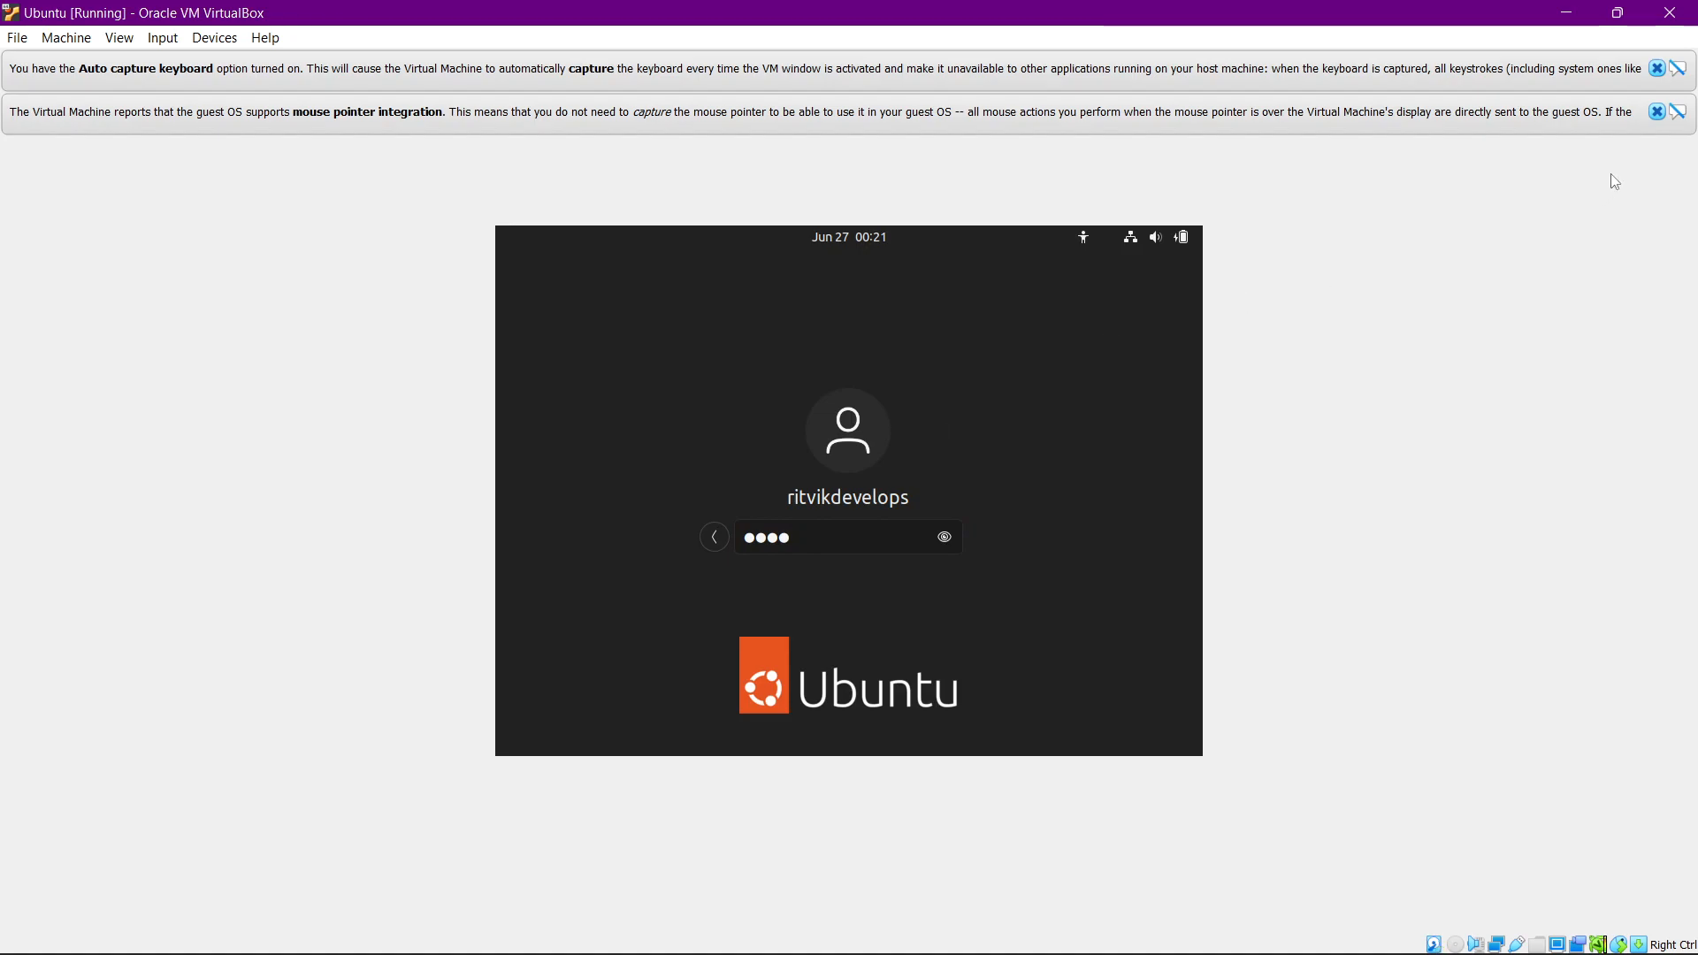
click(1657, 114)
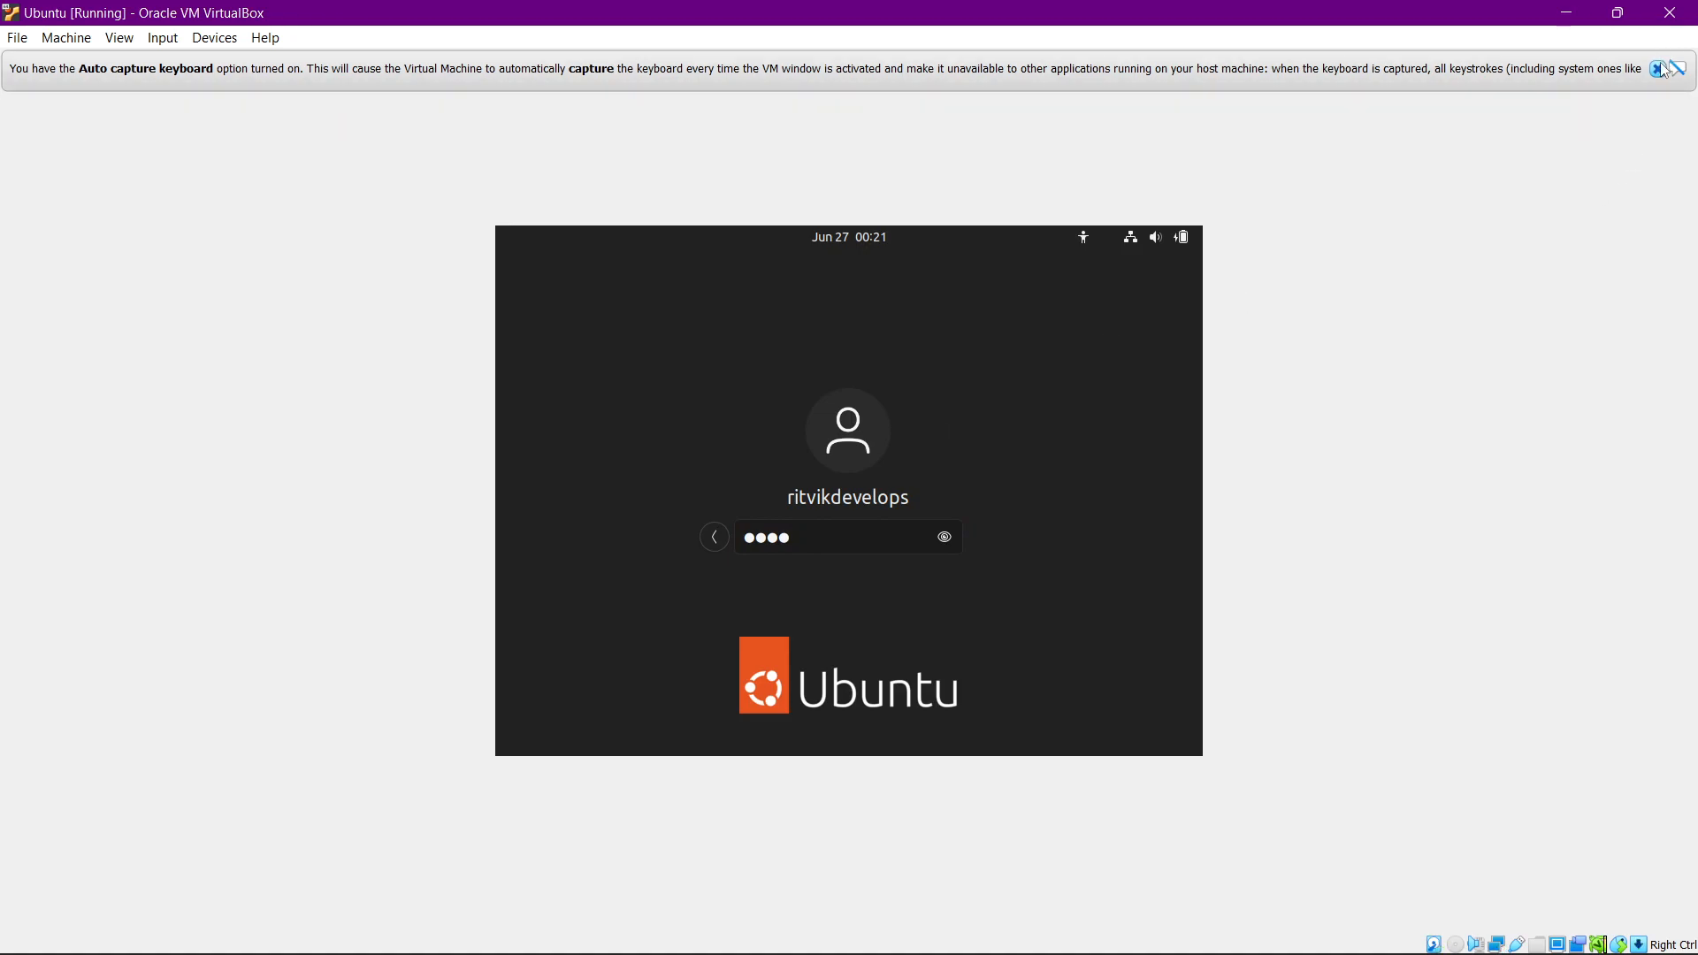
click(1657, 68)
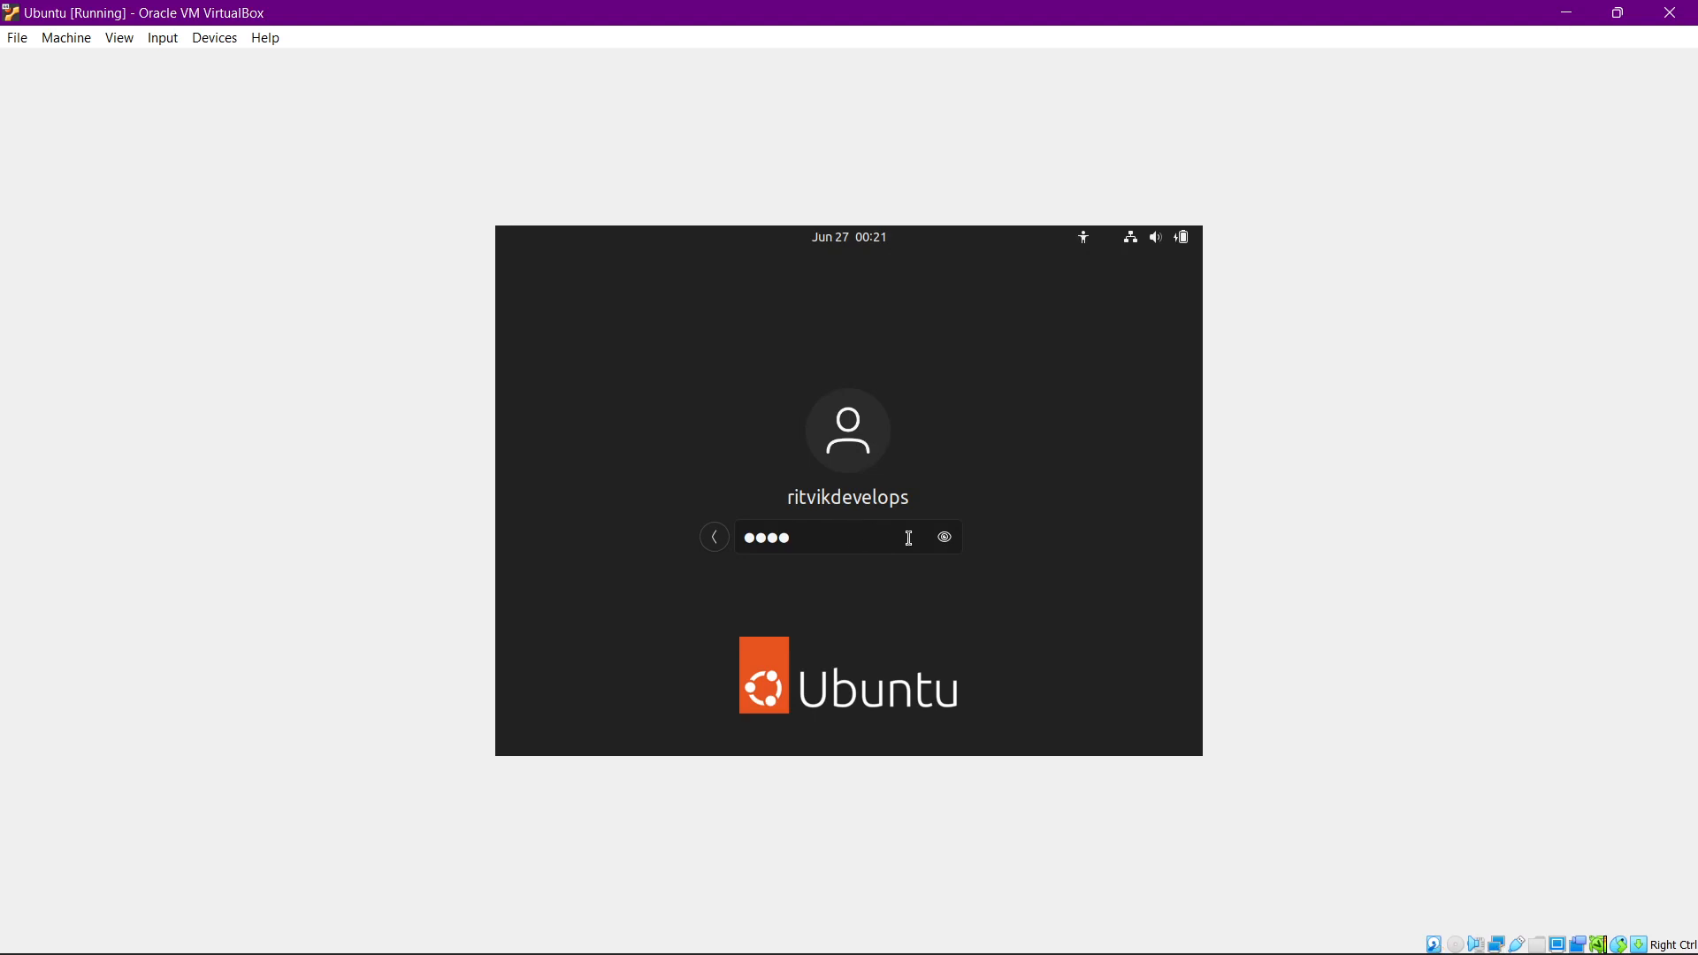
key(Return)
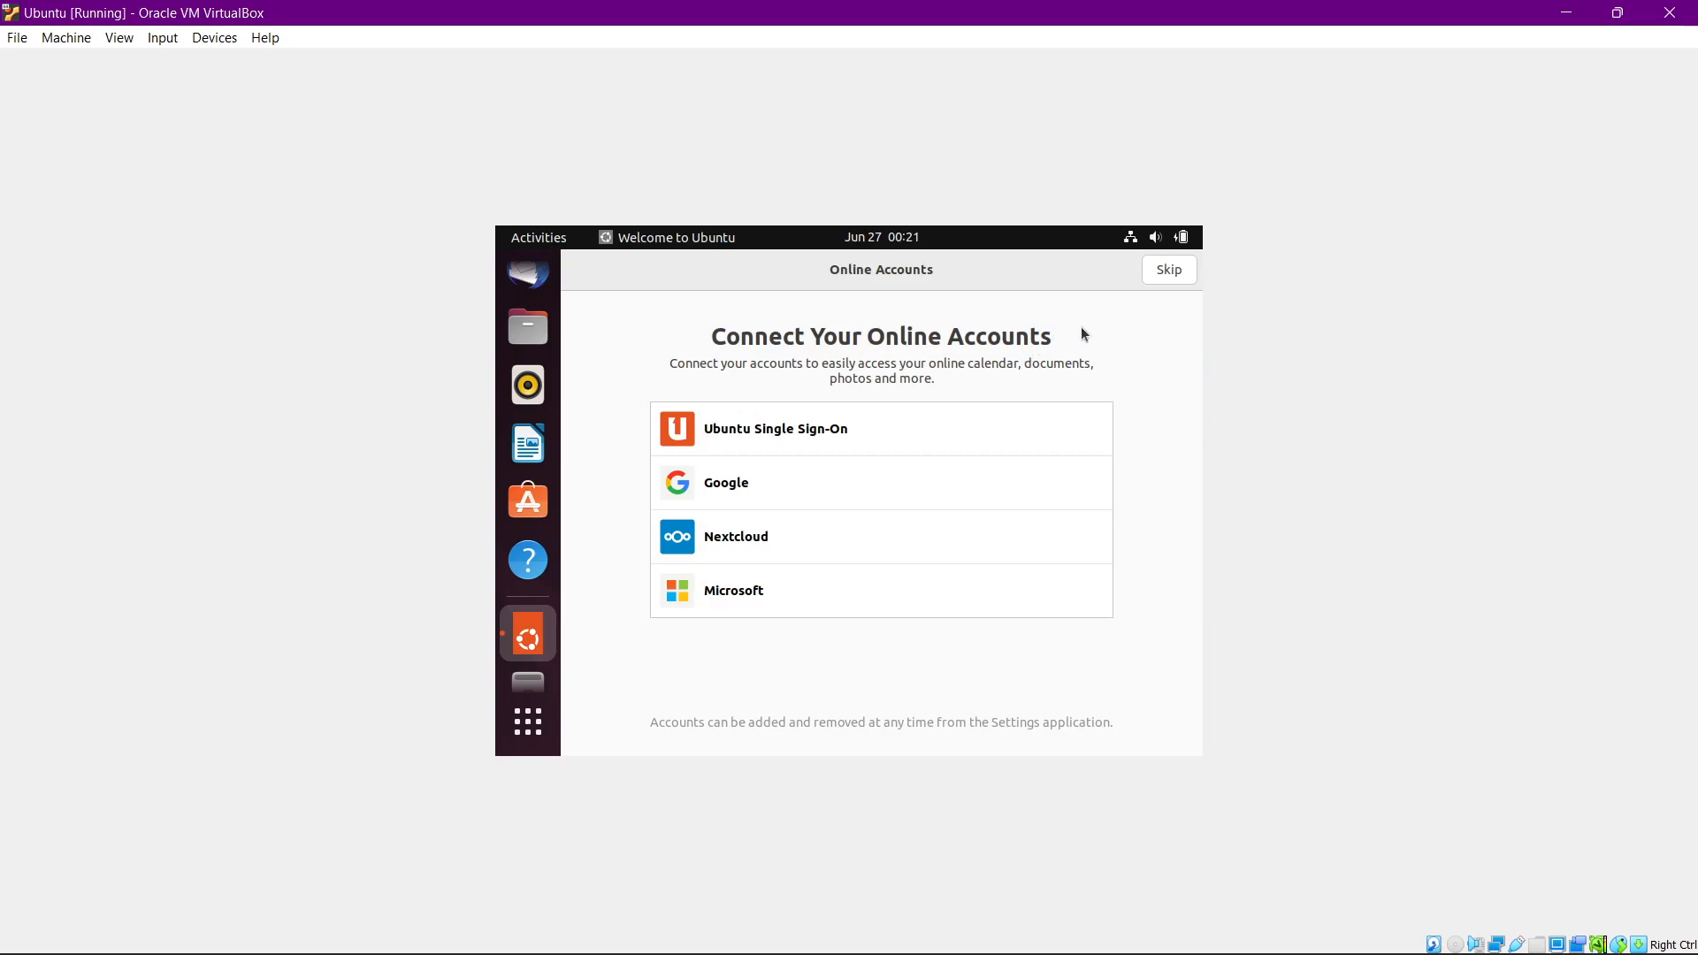
Postpone installing the updated software offered by Software Updater
click(1163, 268)
click(882, 237)
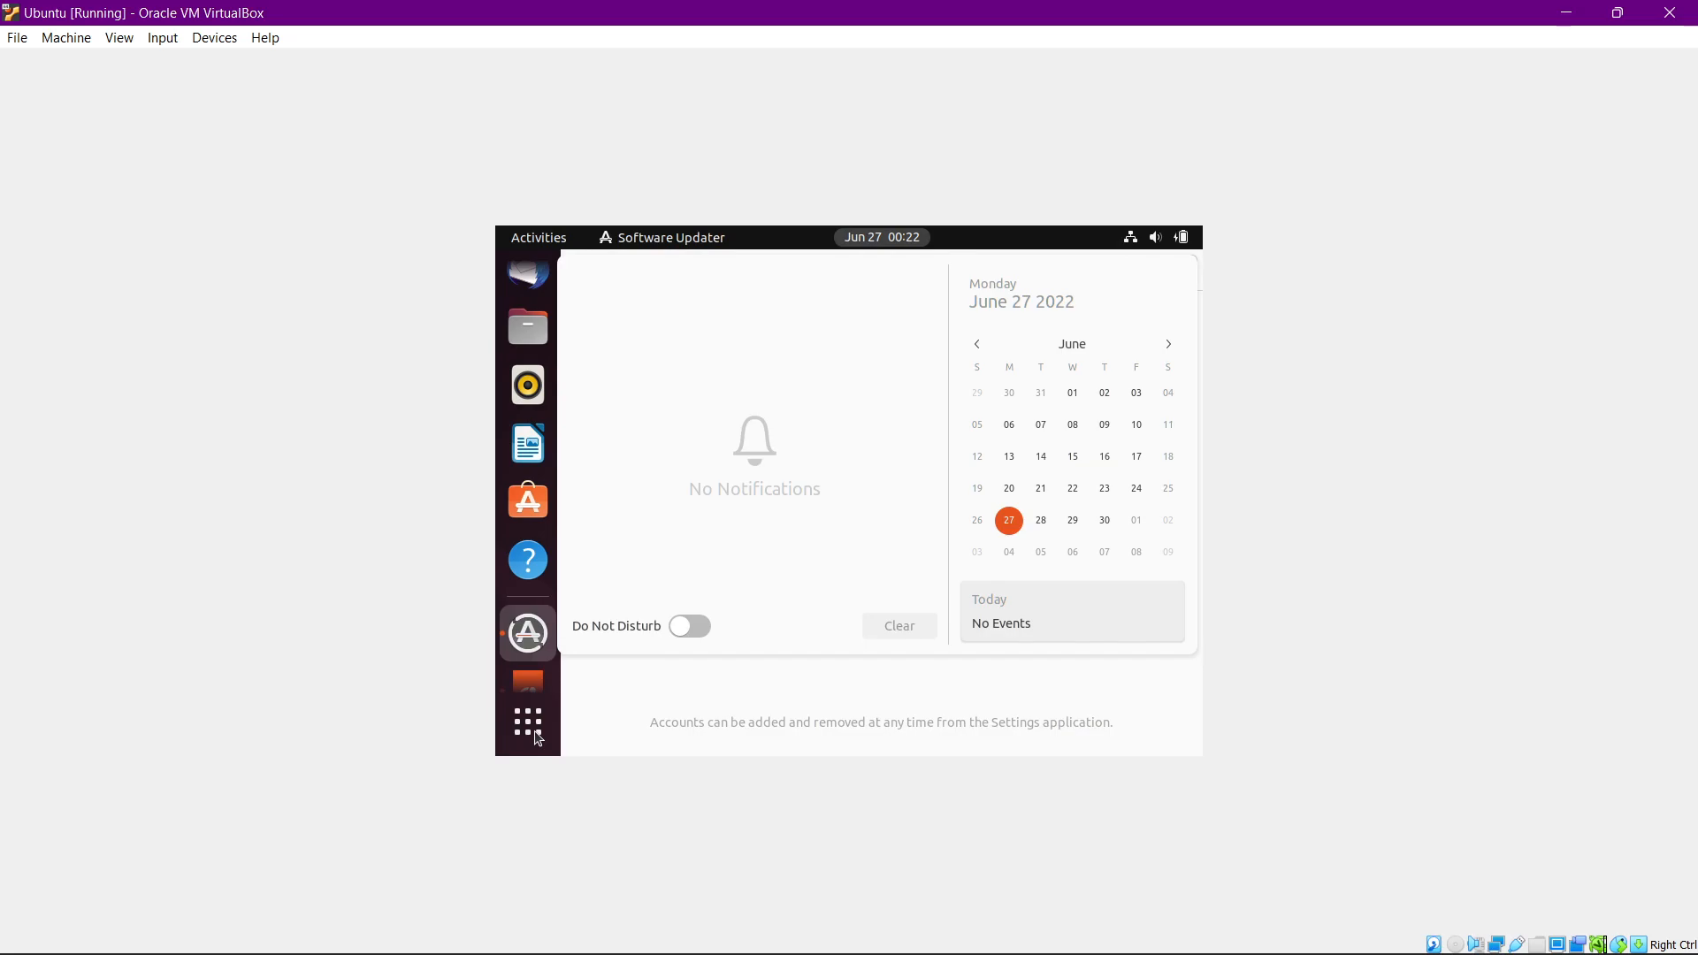
click(534, 732)
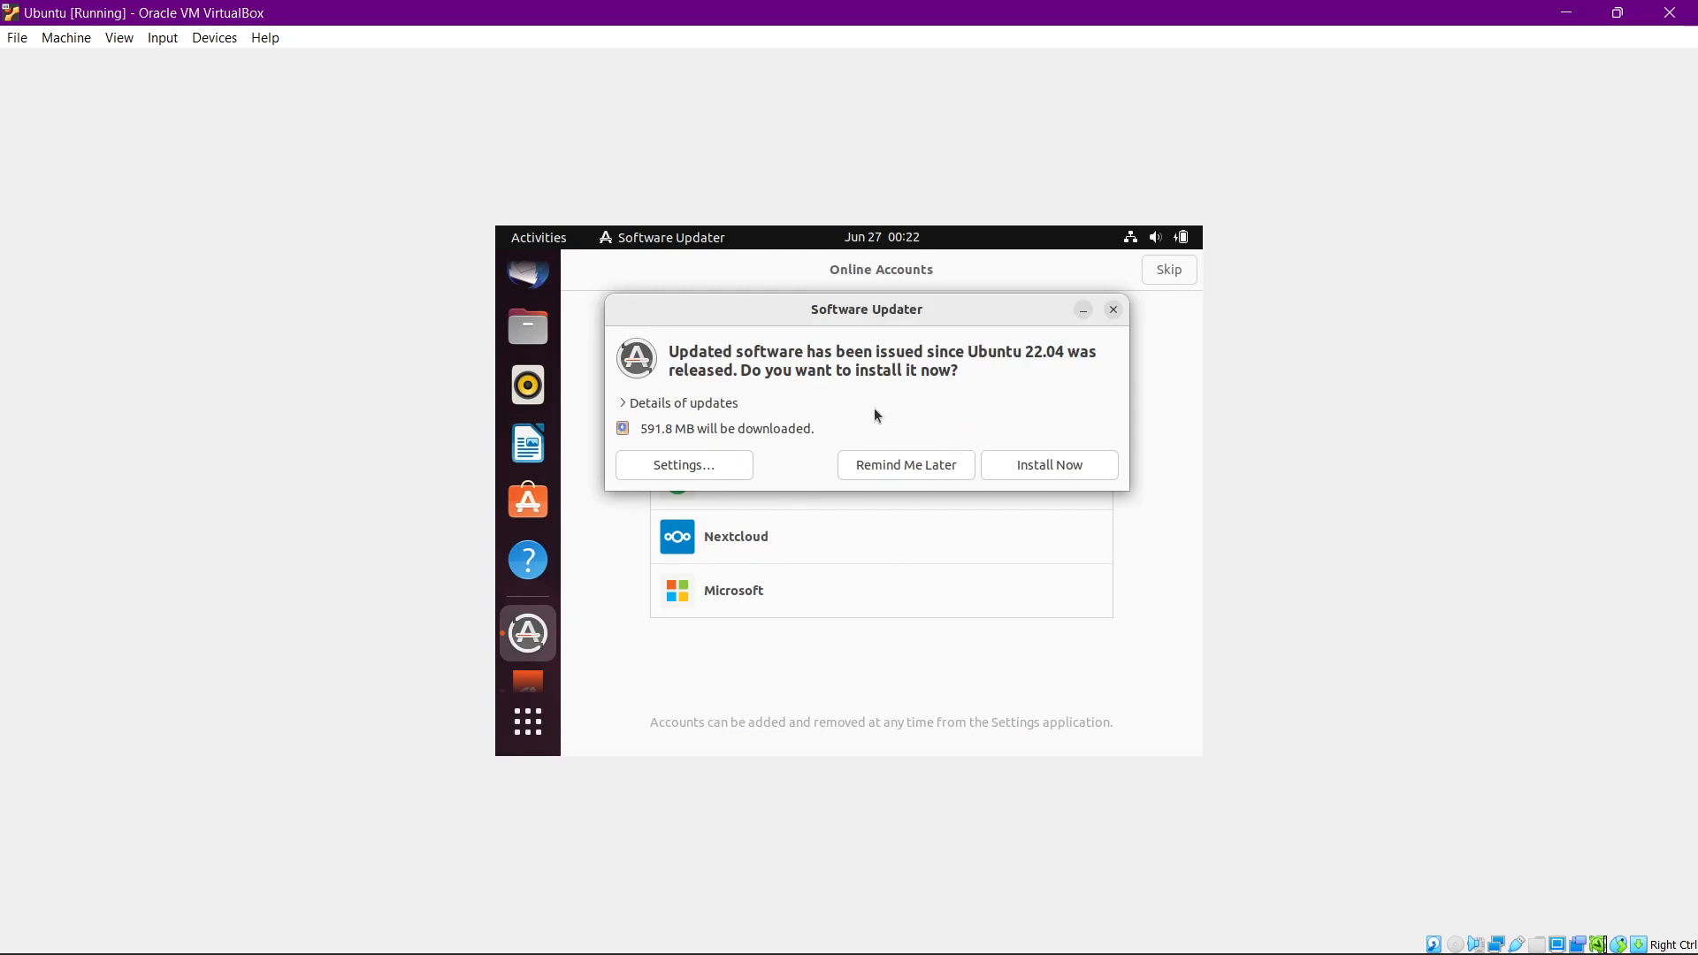
click(966, 465)
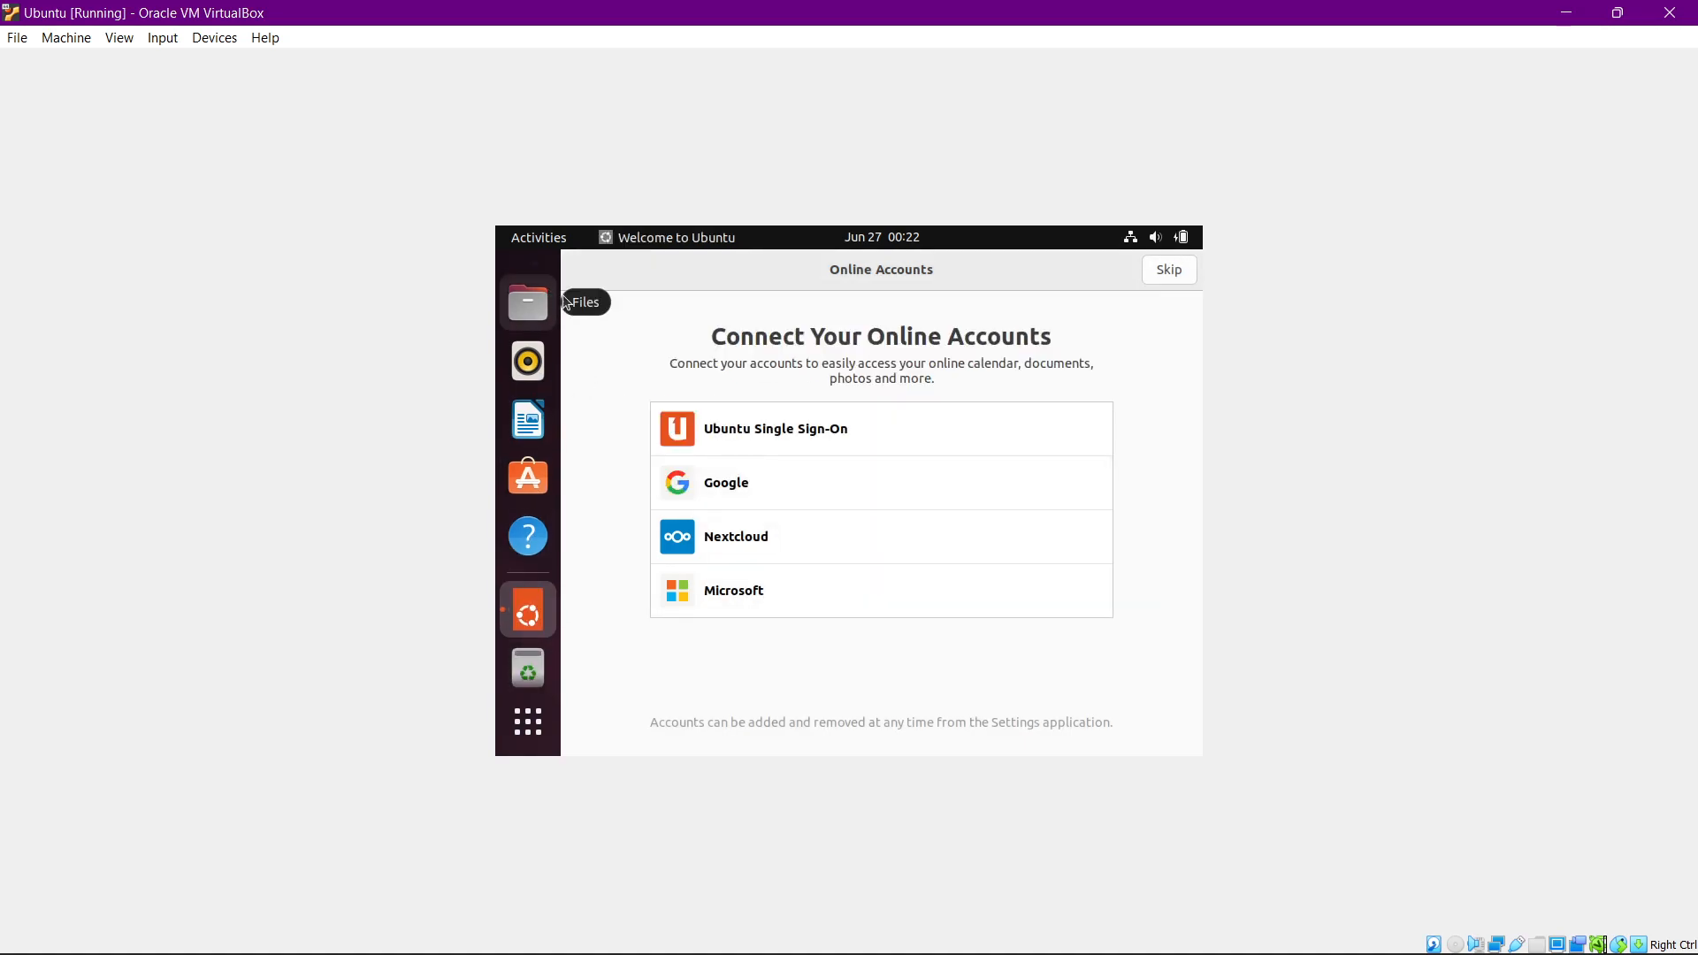
Complete the Ubuntu welcome setup without connecting online accounts or sending system info, leaving Location Services off
click(1164, 272)
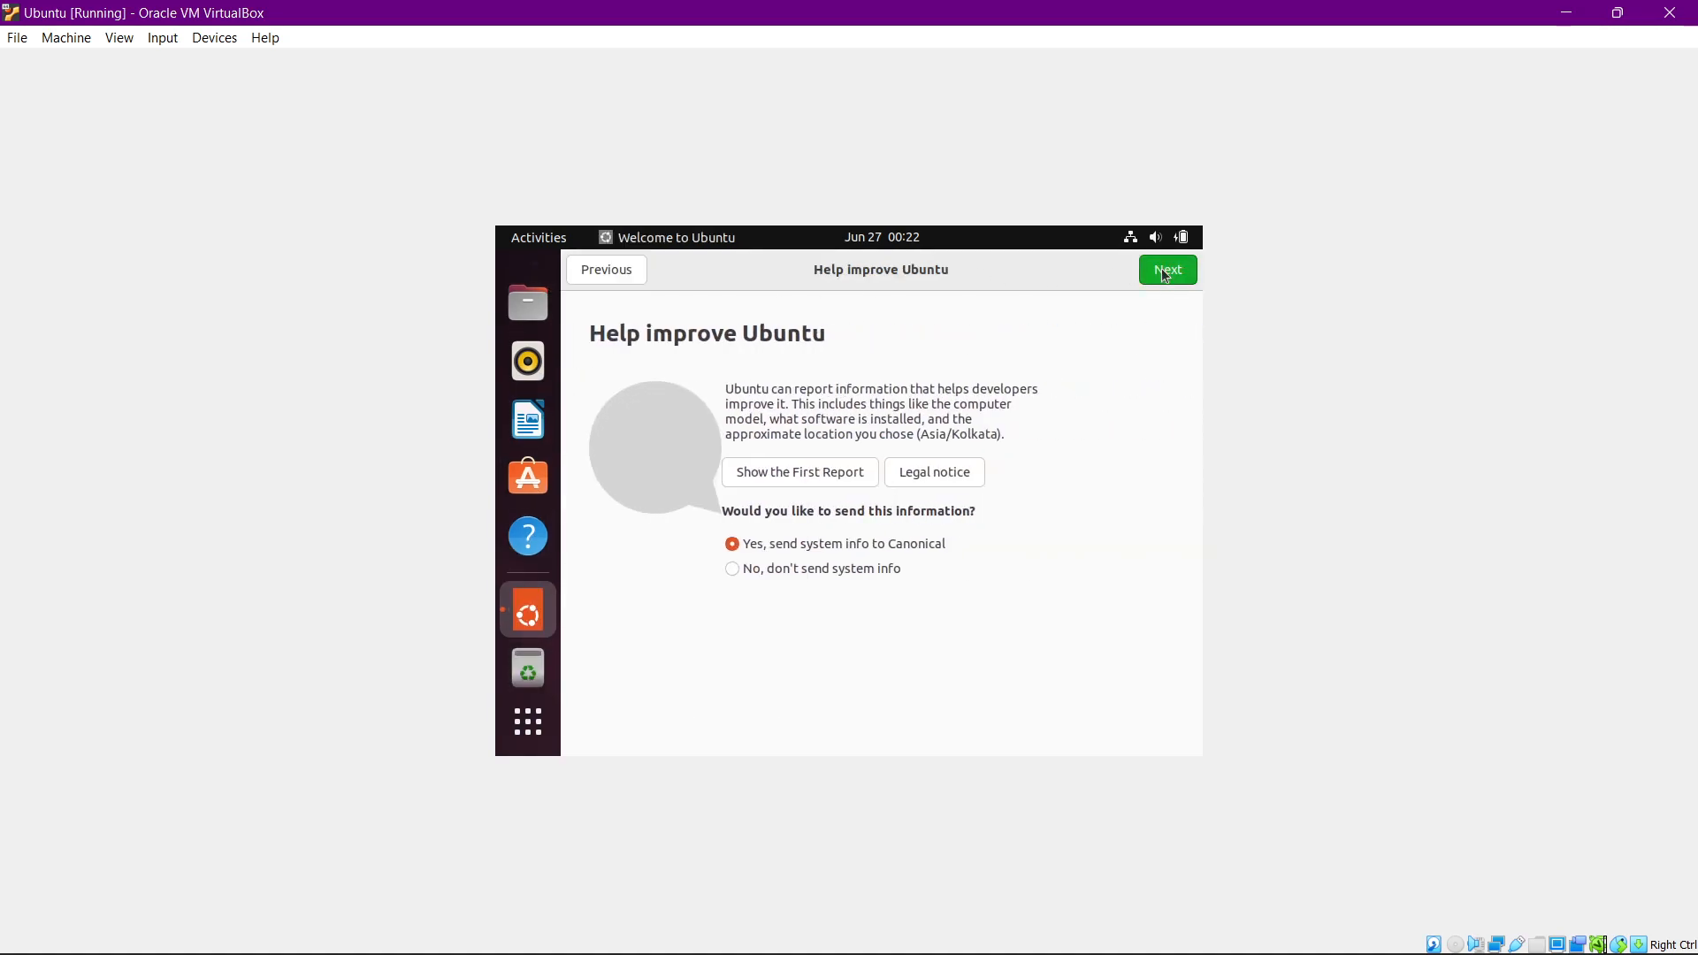
click(800, 569)
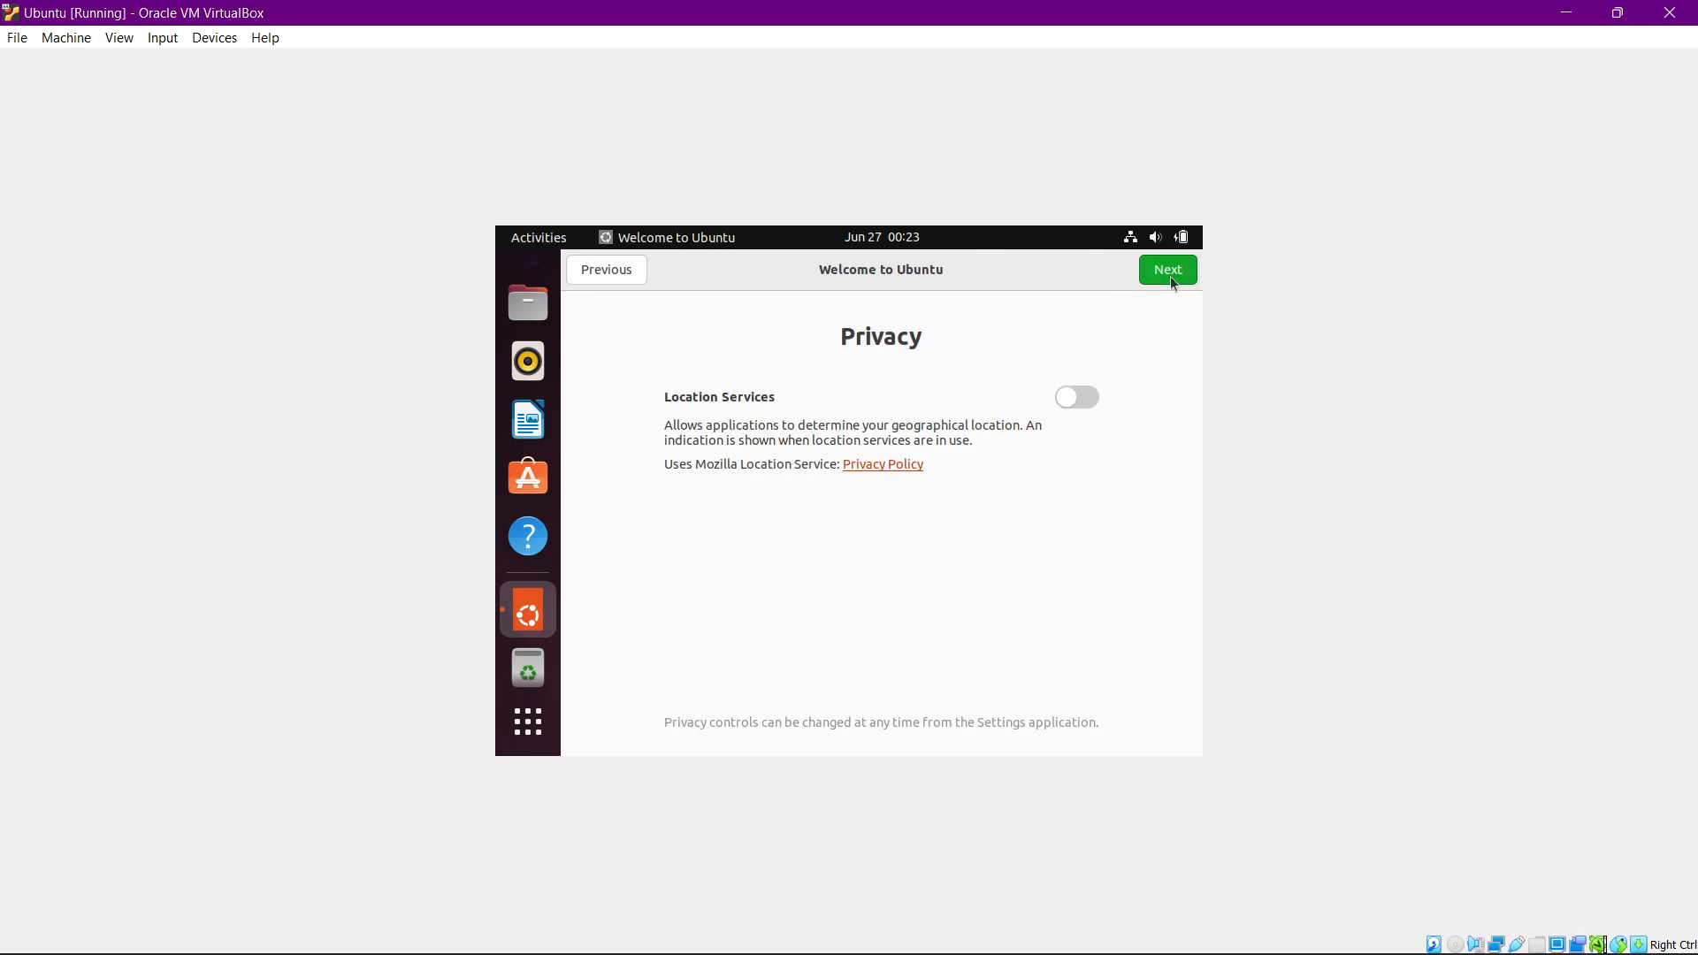
click(1180, 274)
scroll(1026, 416, down, 3)
scroll(1026, 416, up, 3)
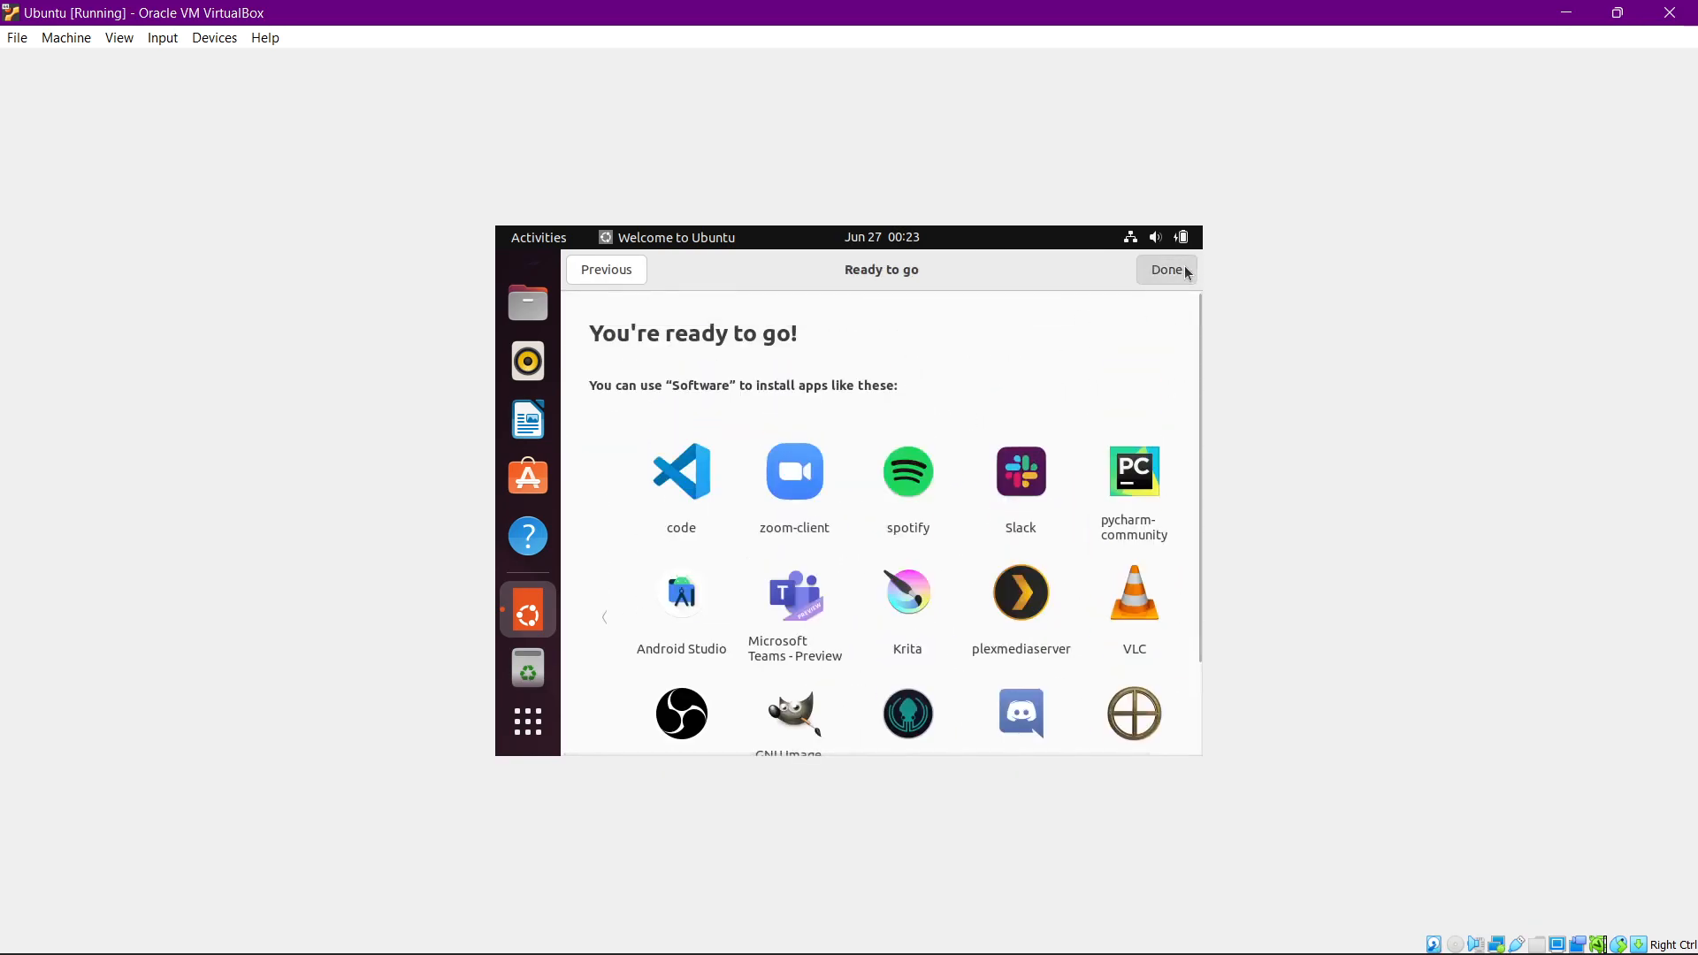
click(1166, 270)
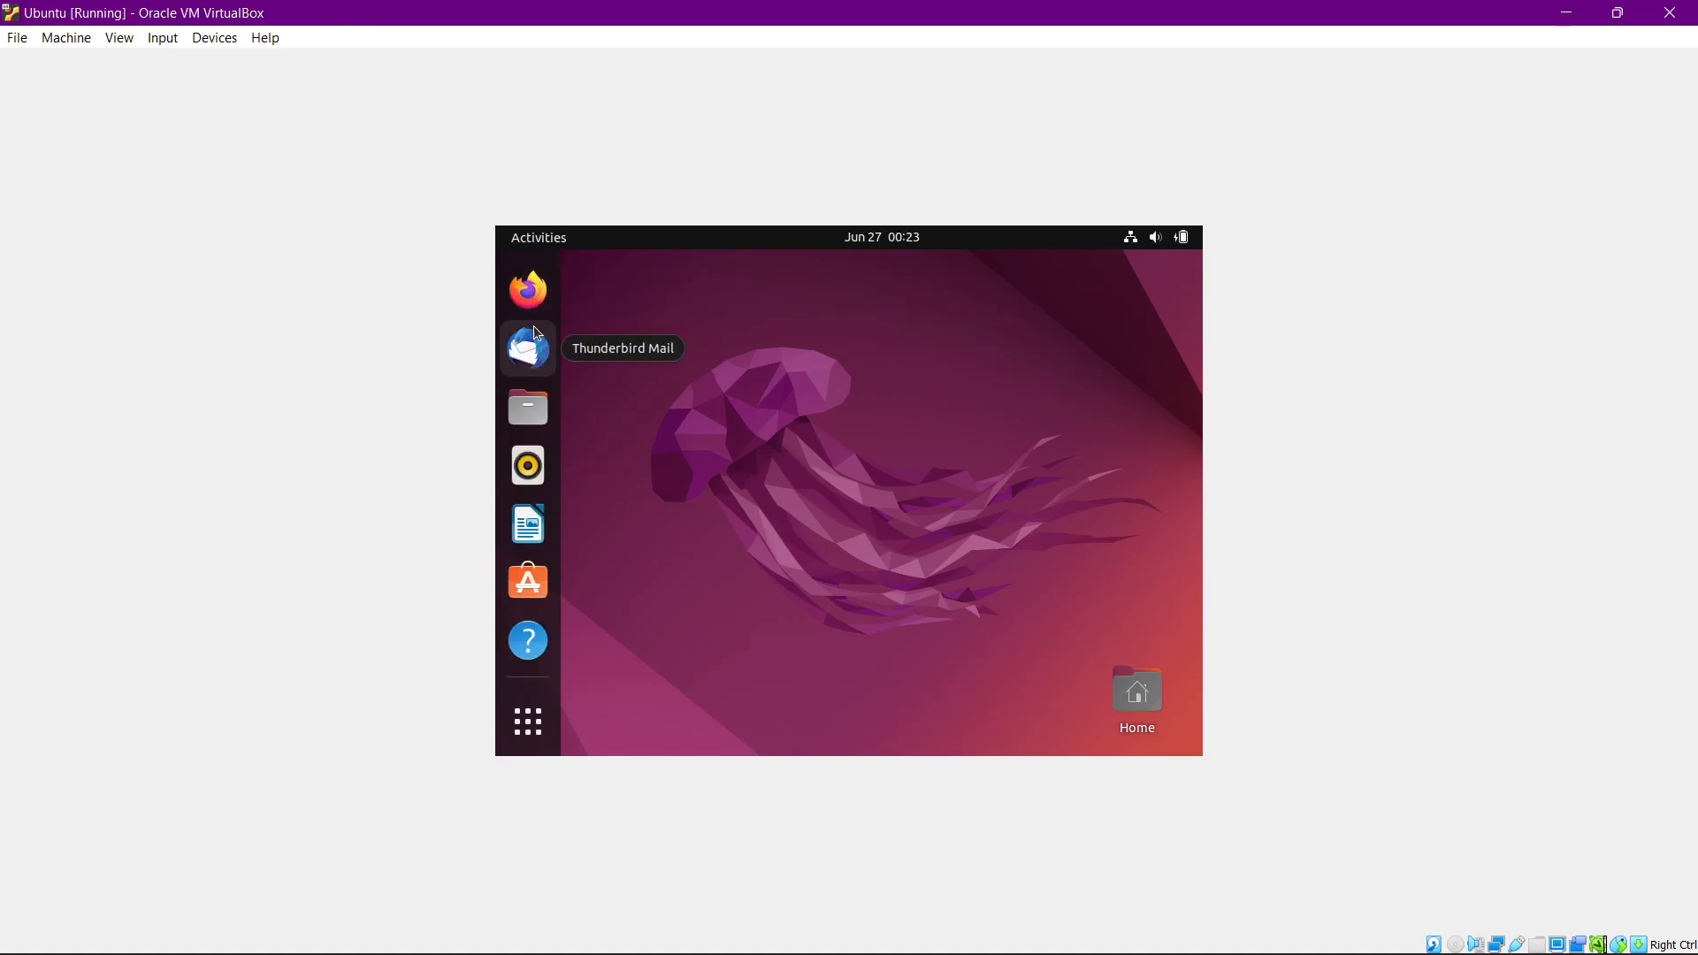
Search the installed applications for "set" and open Settings
click(548, 241)
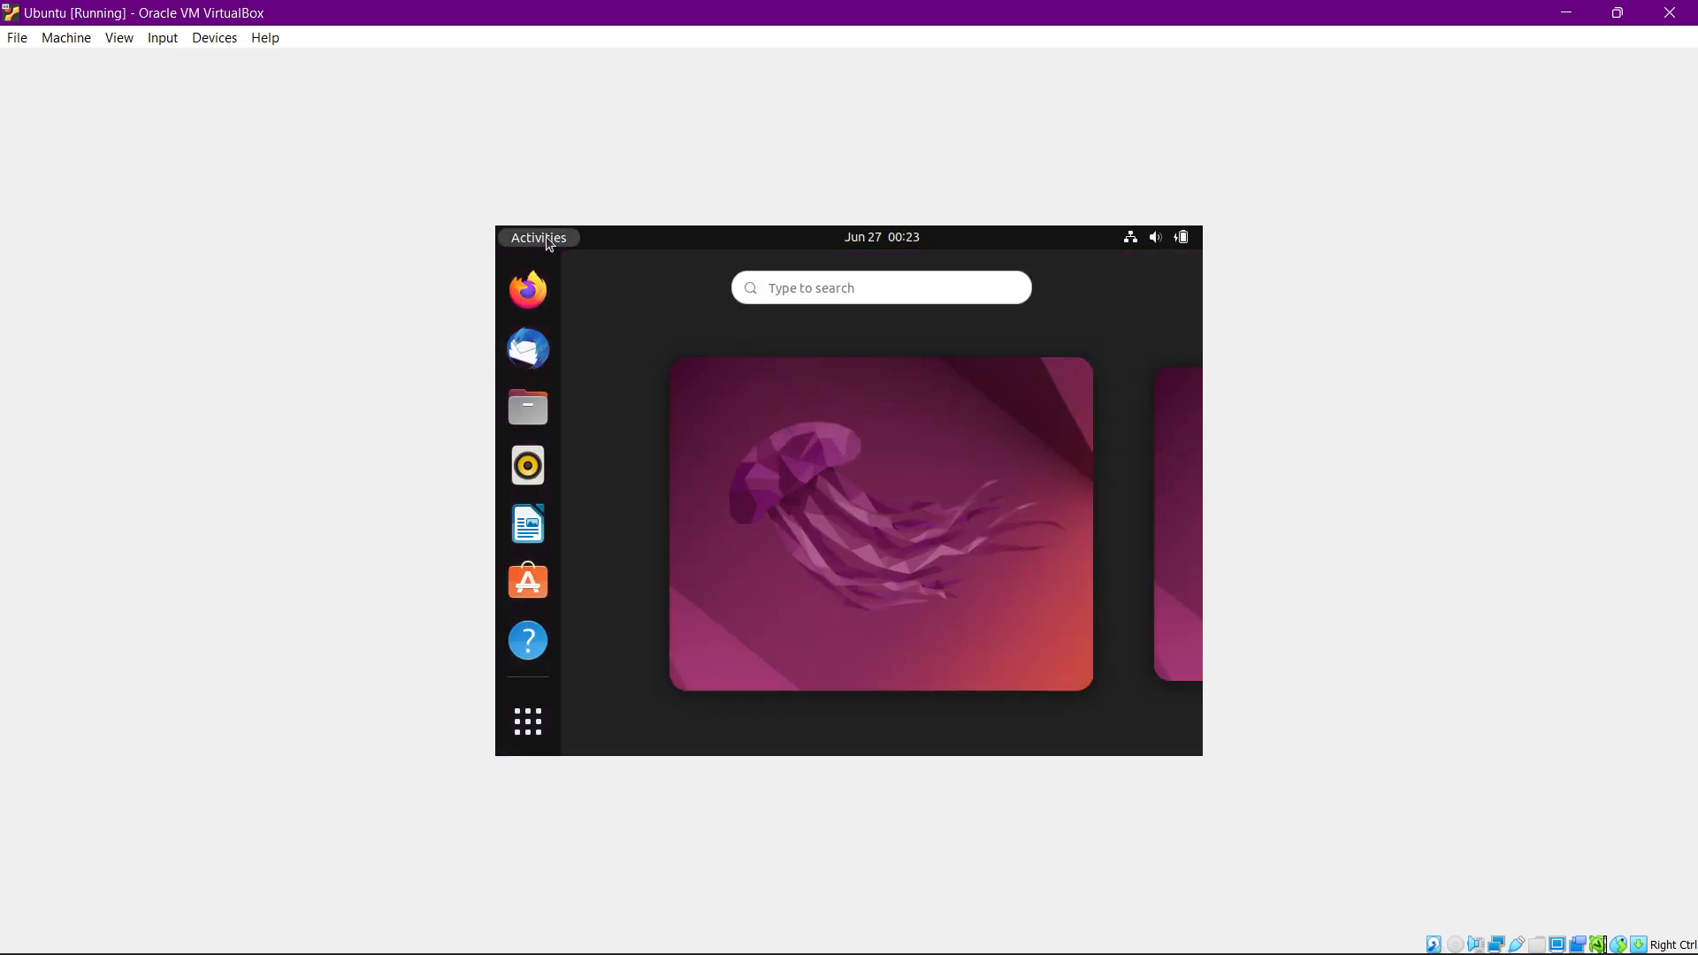
click(862, 453)
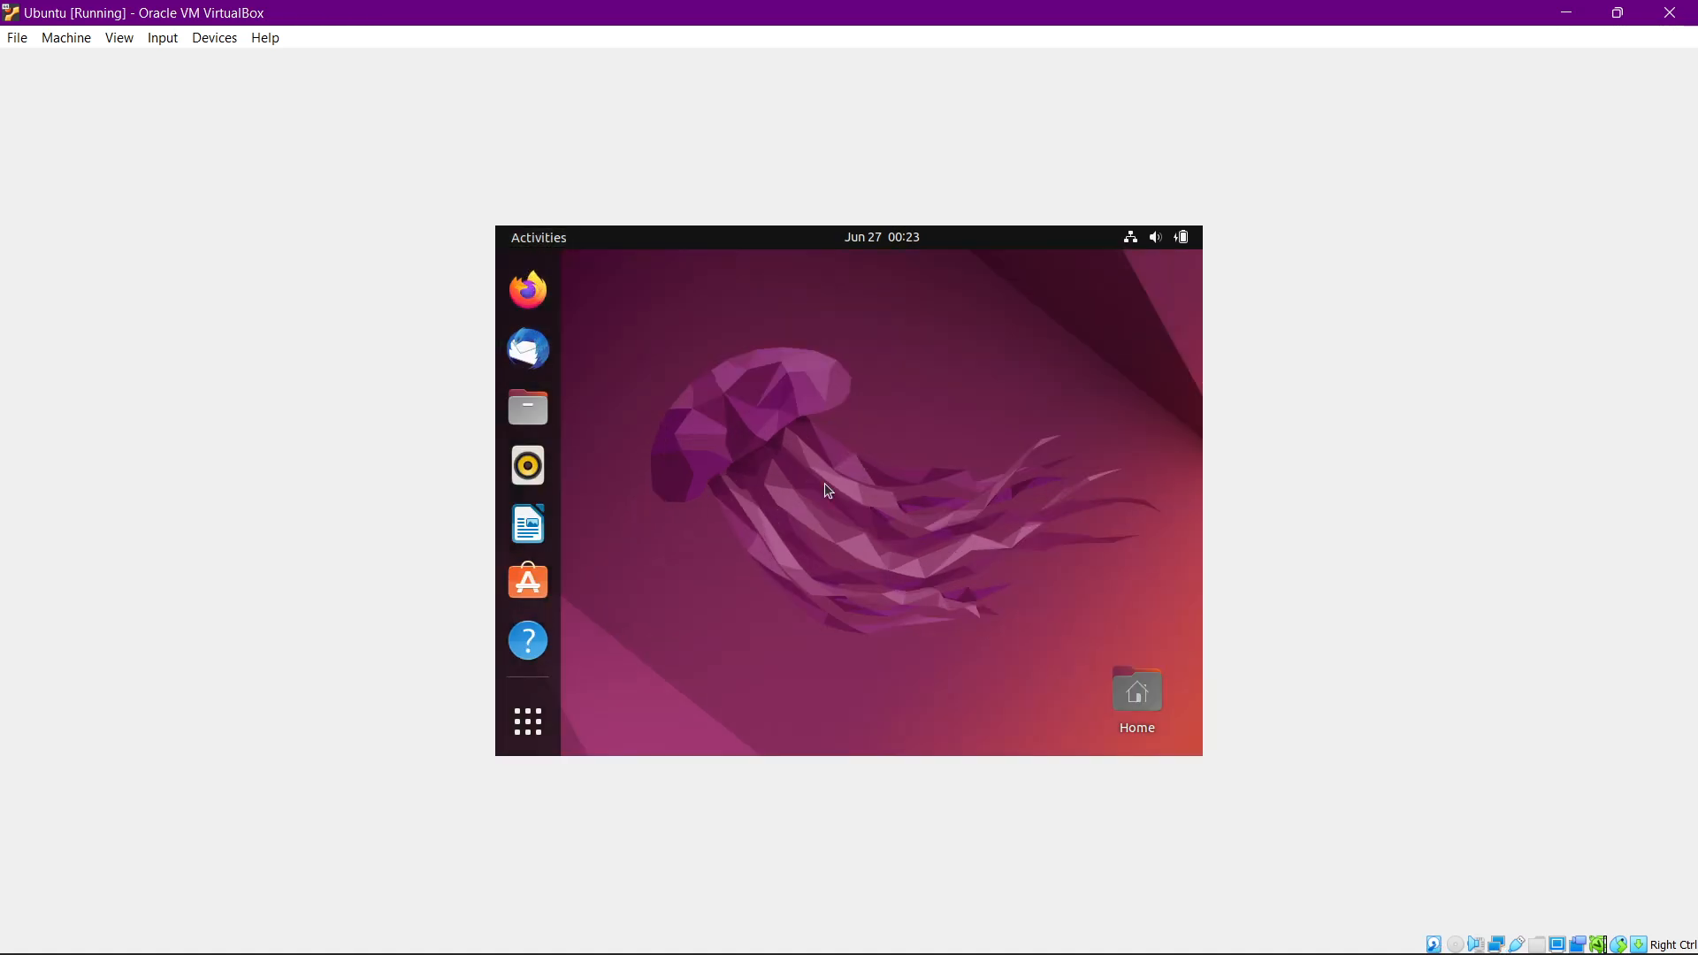
click(521, 740)
click(530, 734)
click(532, 733)
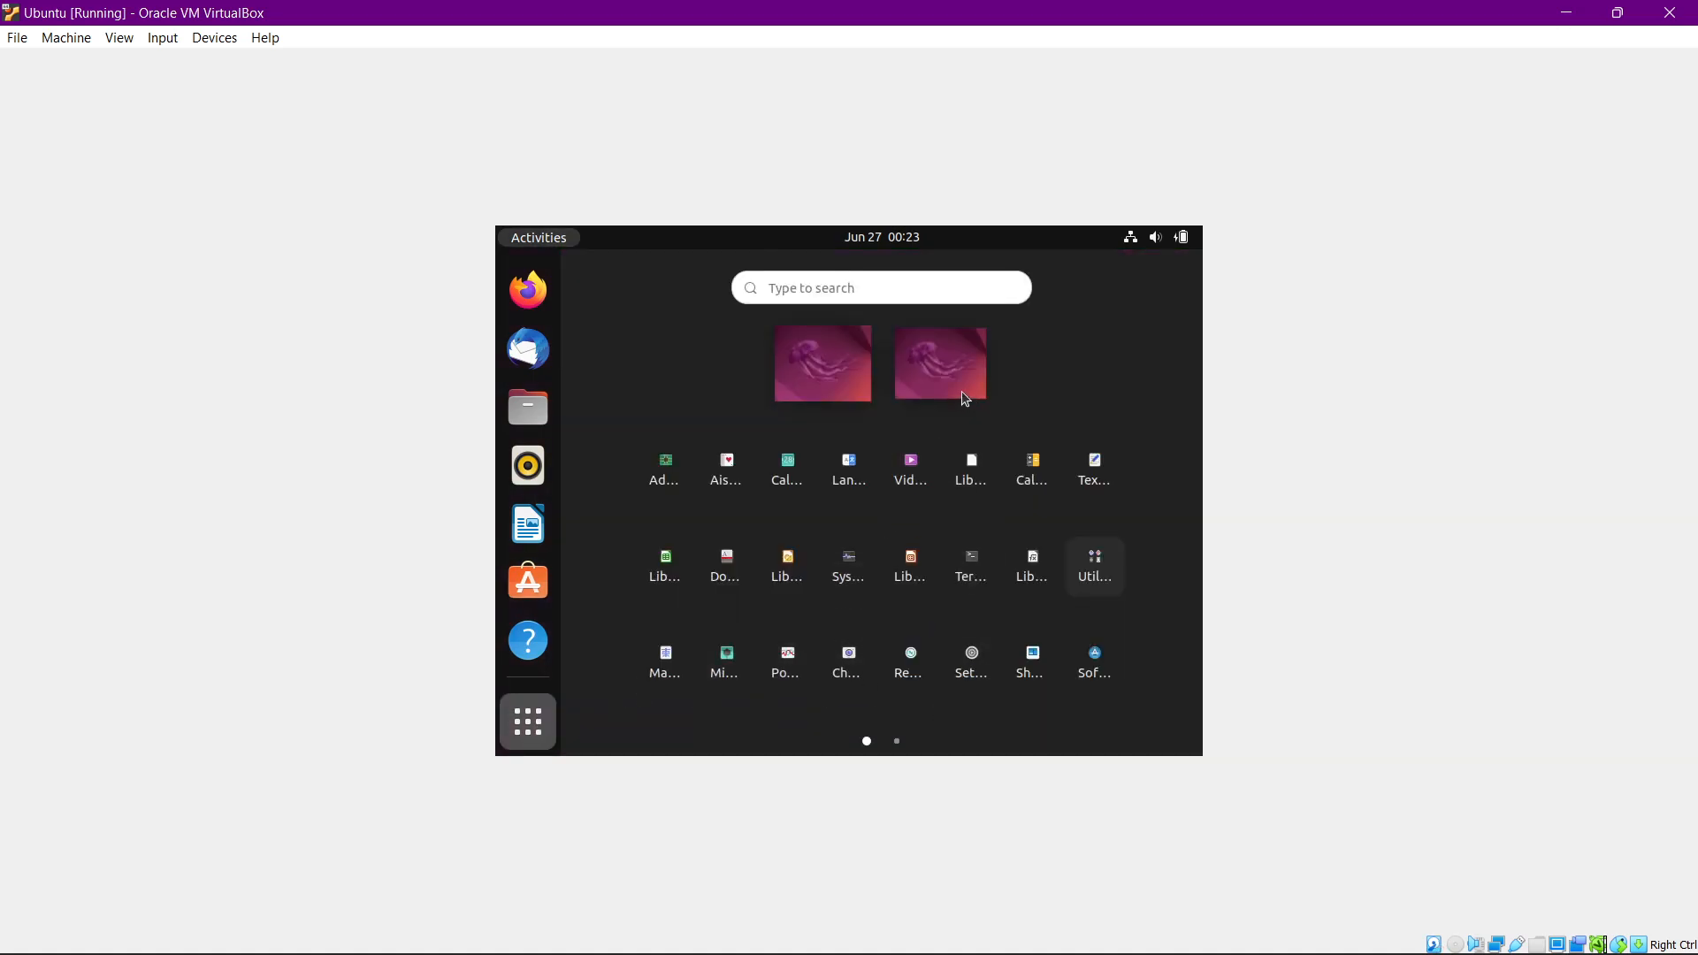
click(836, 290)
text(sl)
text(et)
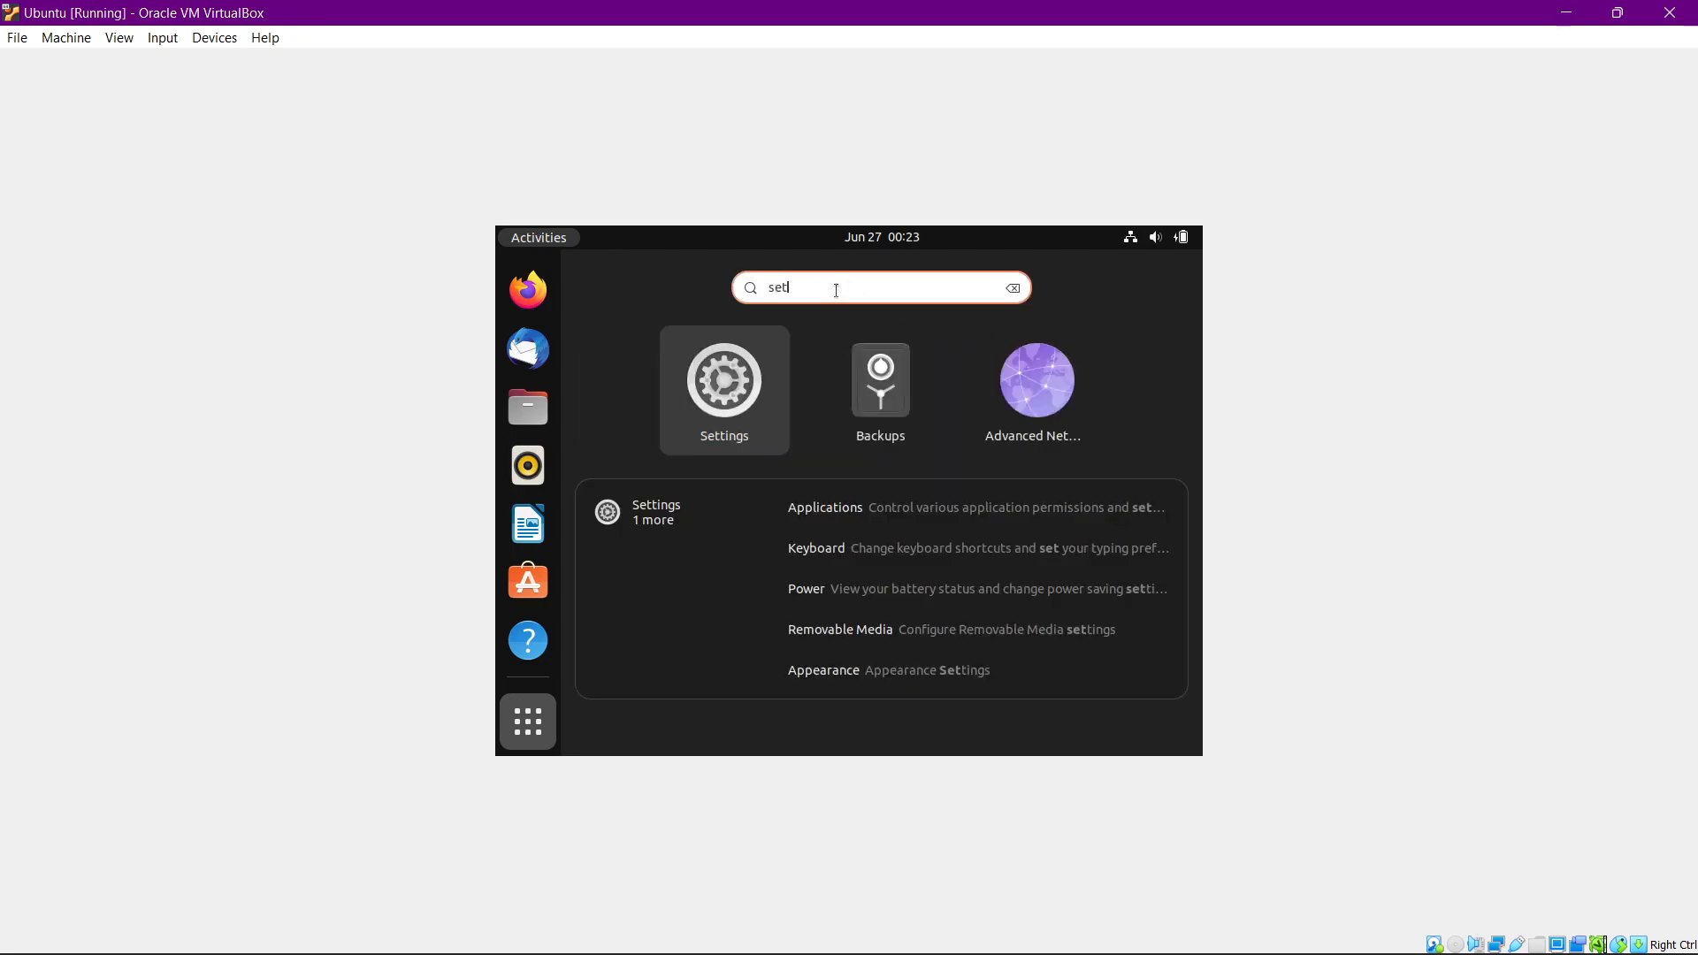
click(692, 410)
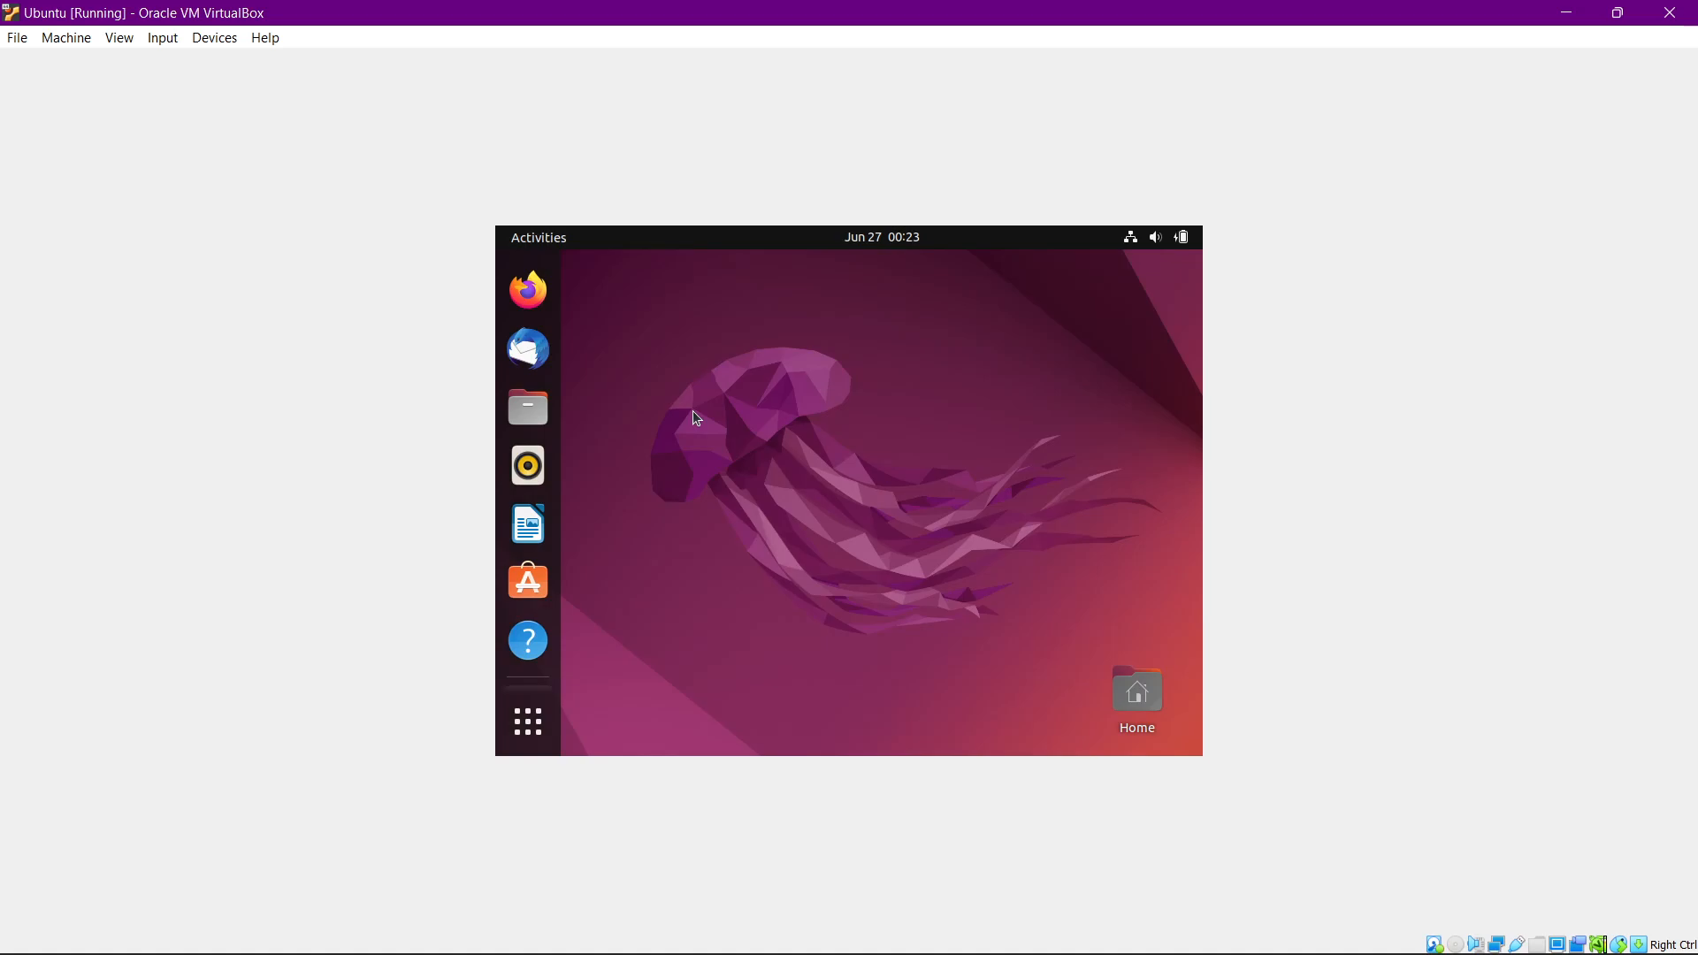
Set the display resolution to 1920 × 1080 (16:9) in the Displays settings and keep the changes
scroll(690, 602, down, 5)
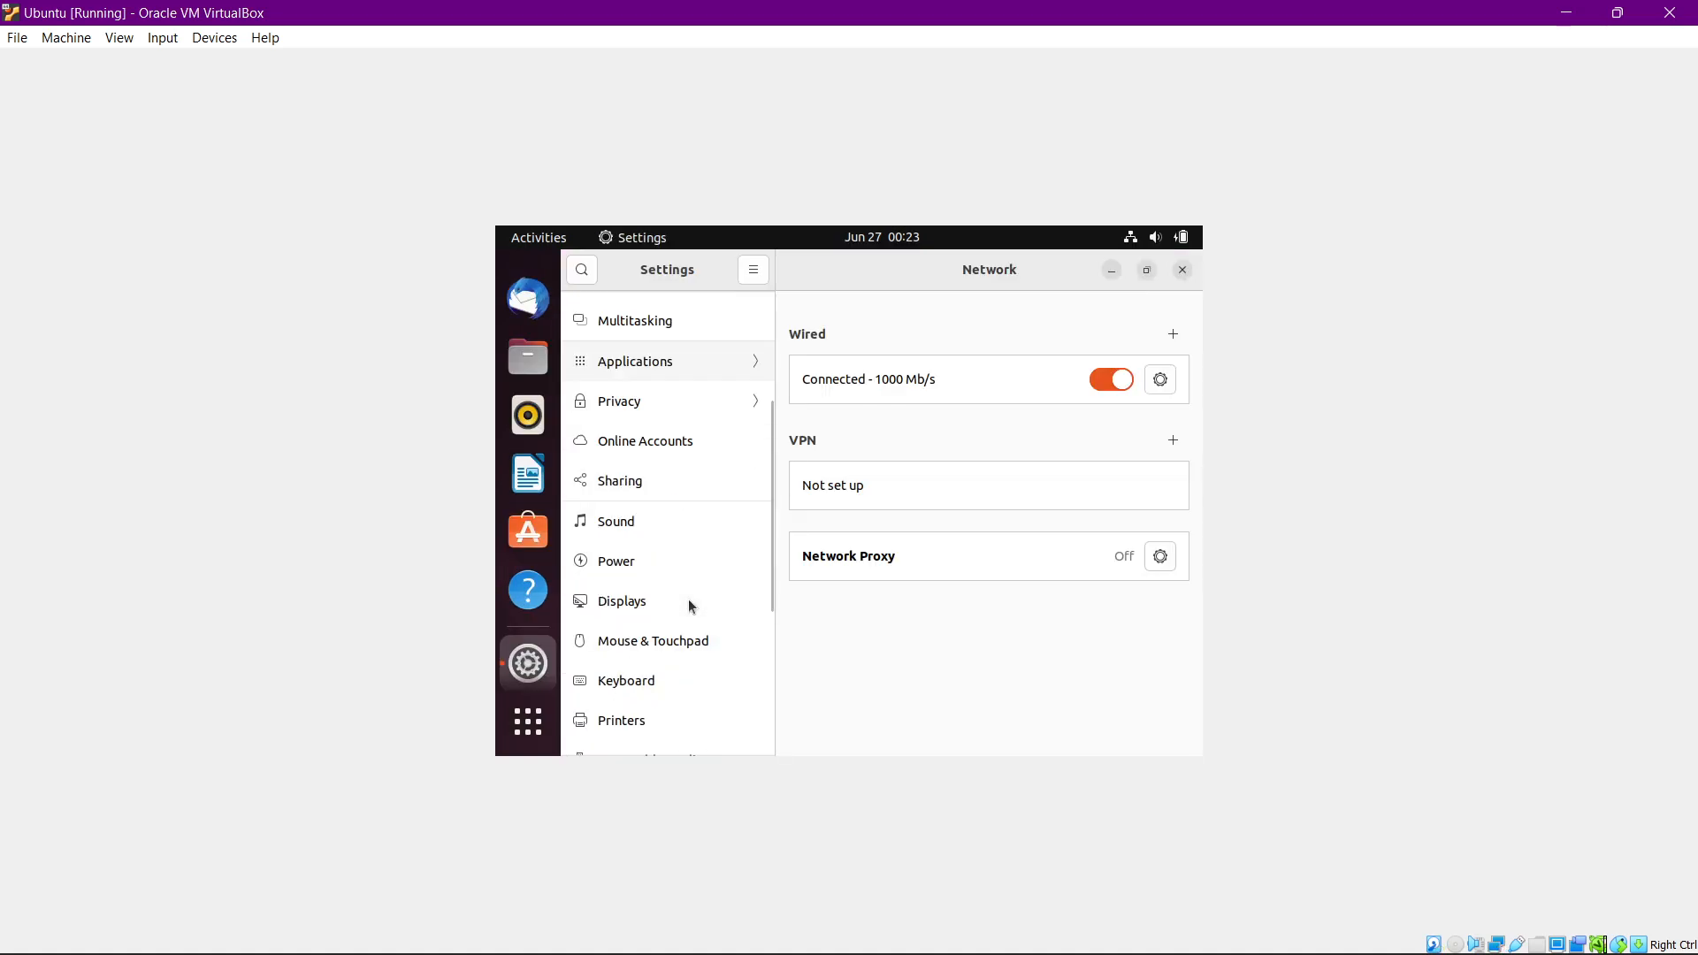
click(652, 611)
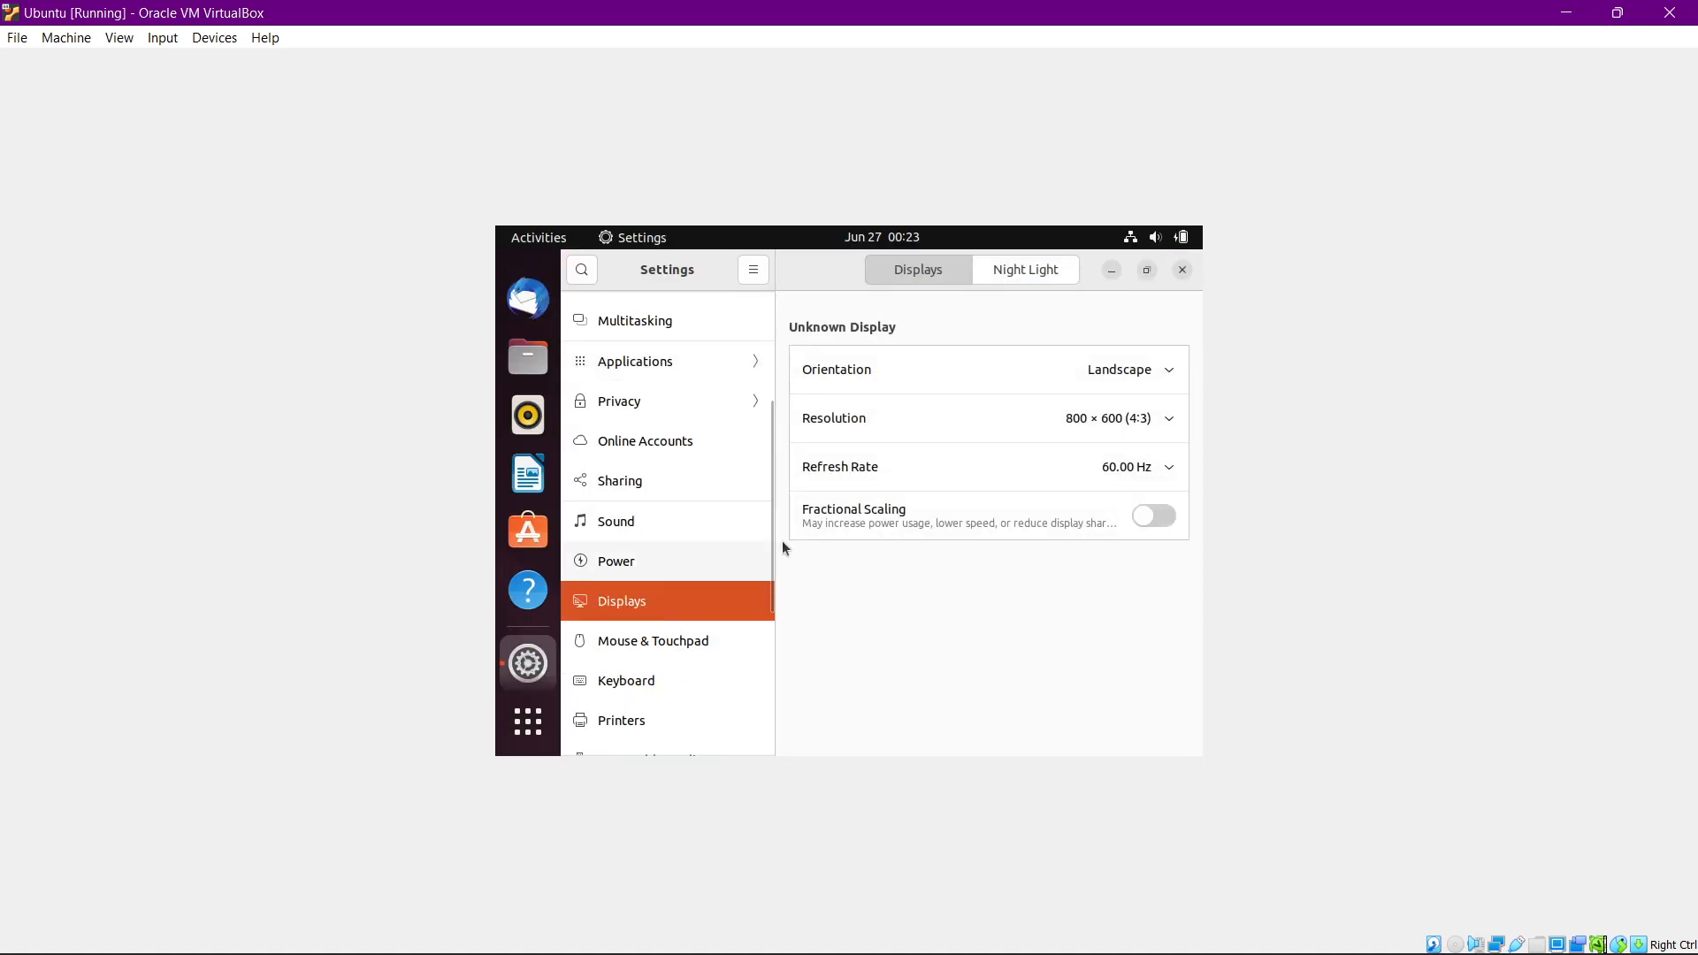
click(1141, 437)
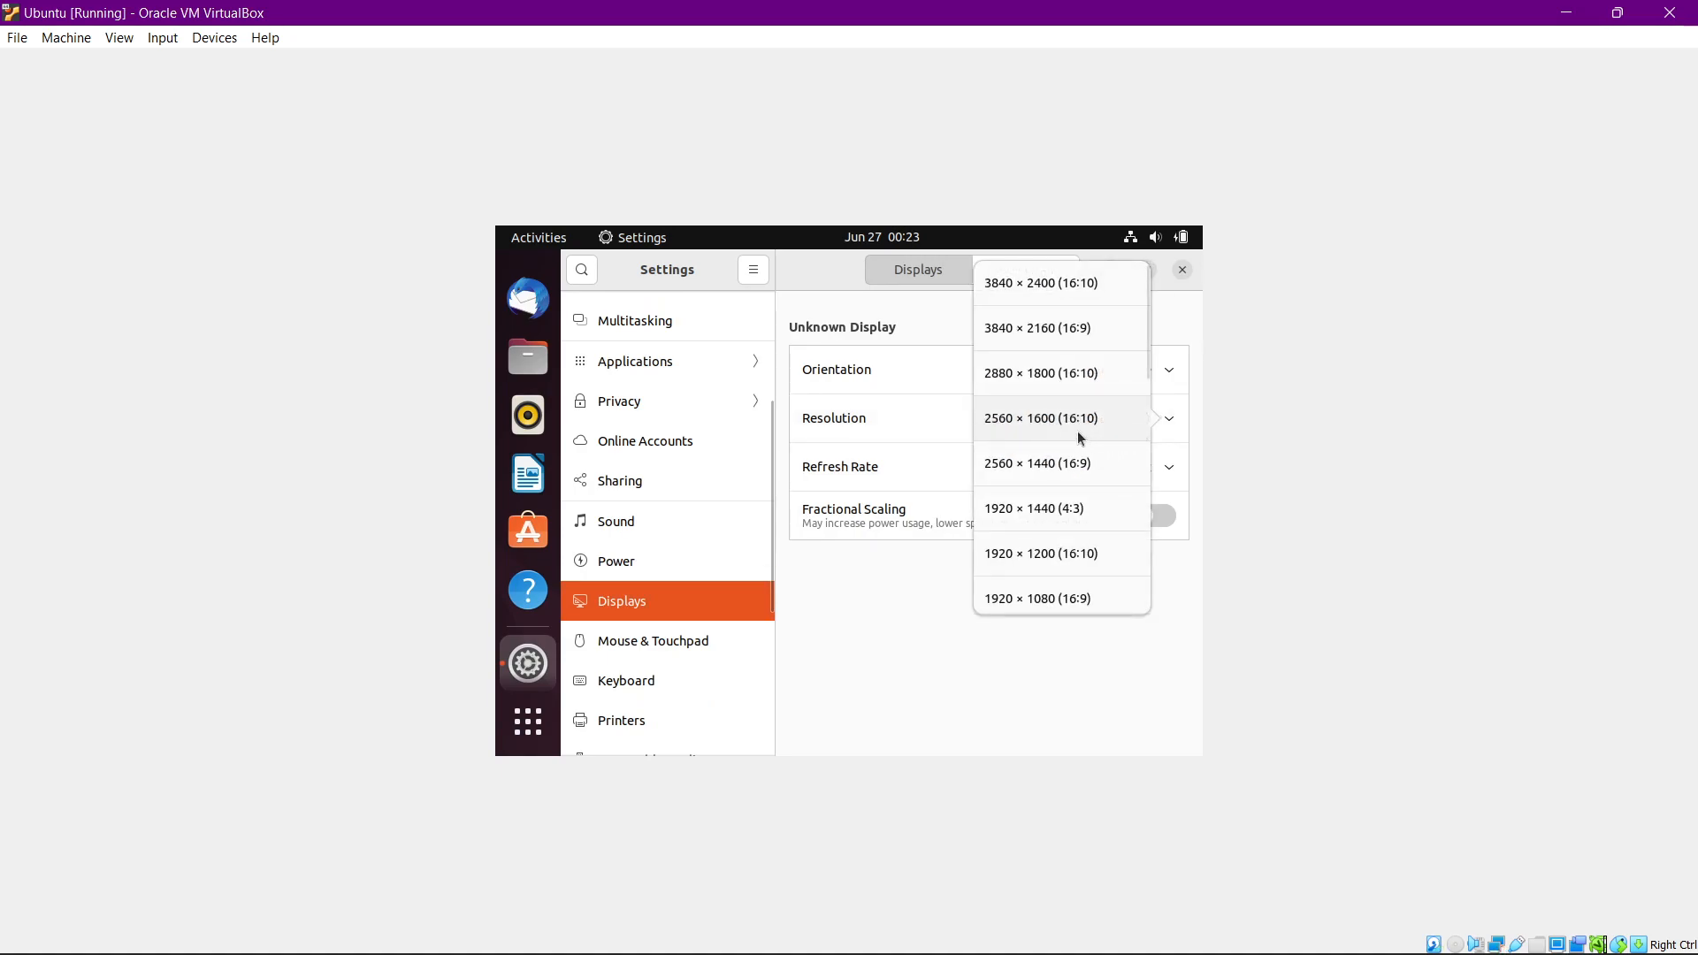
scroll(1074, 522, down, 2)
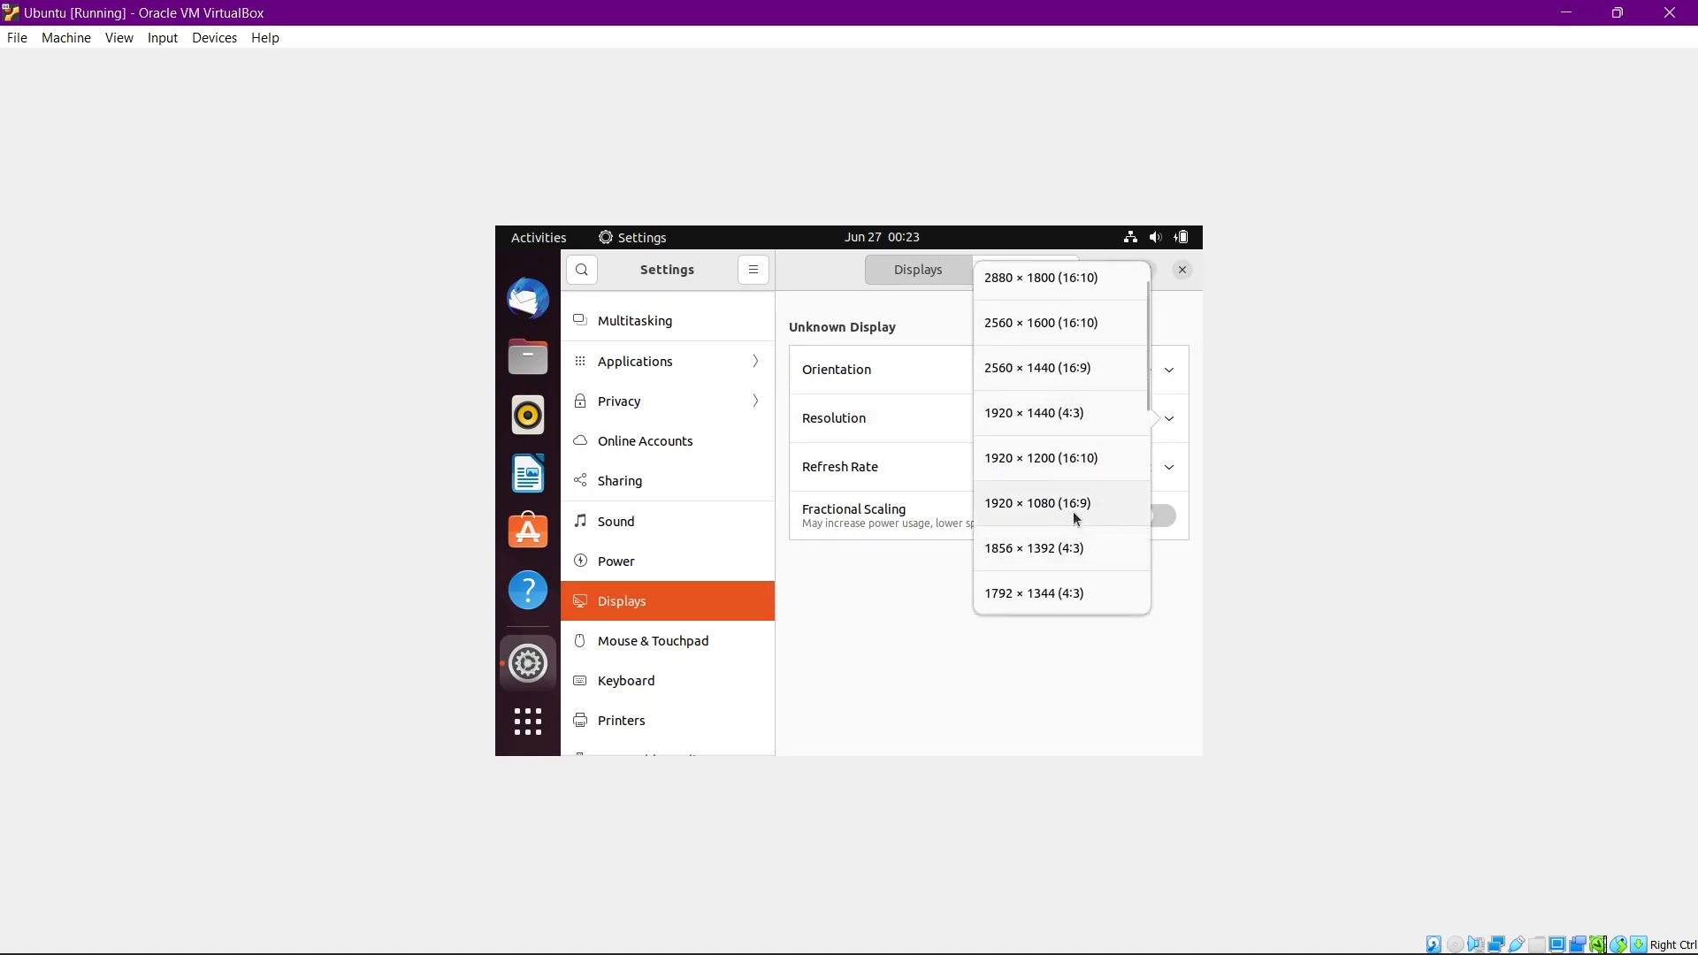
click(1076, 518)
click(1167, 274)
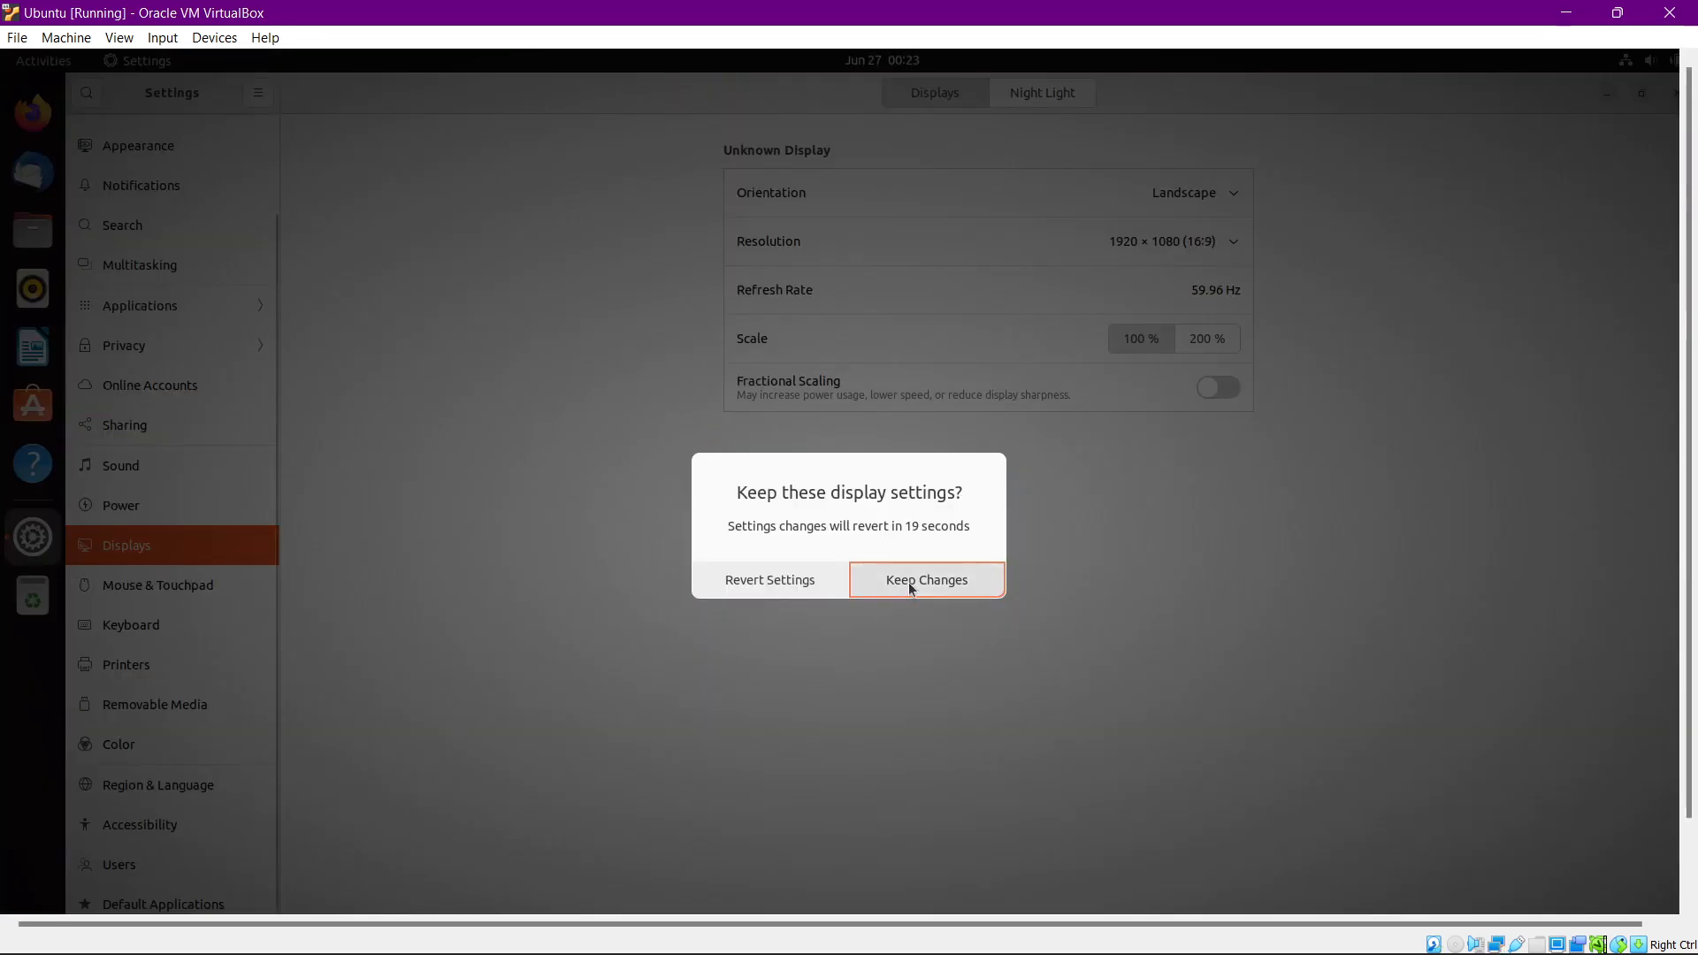
click(911, 586)
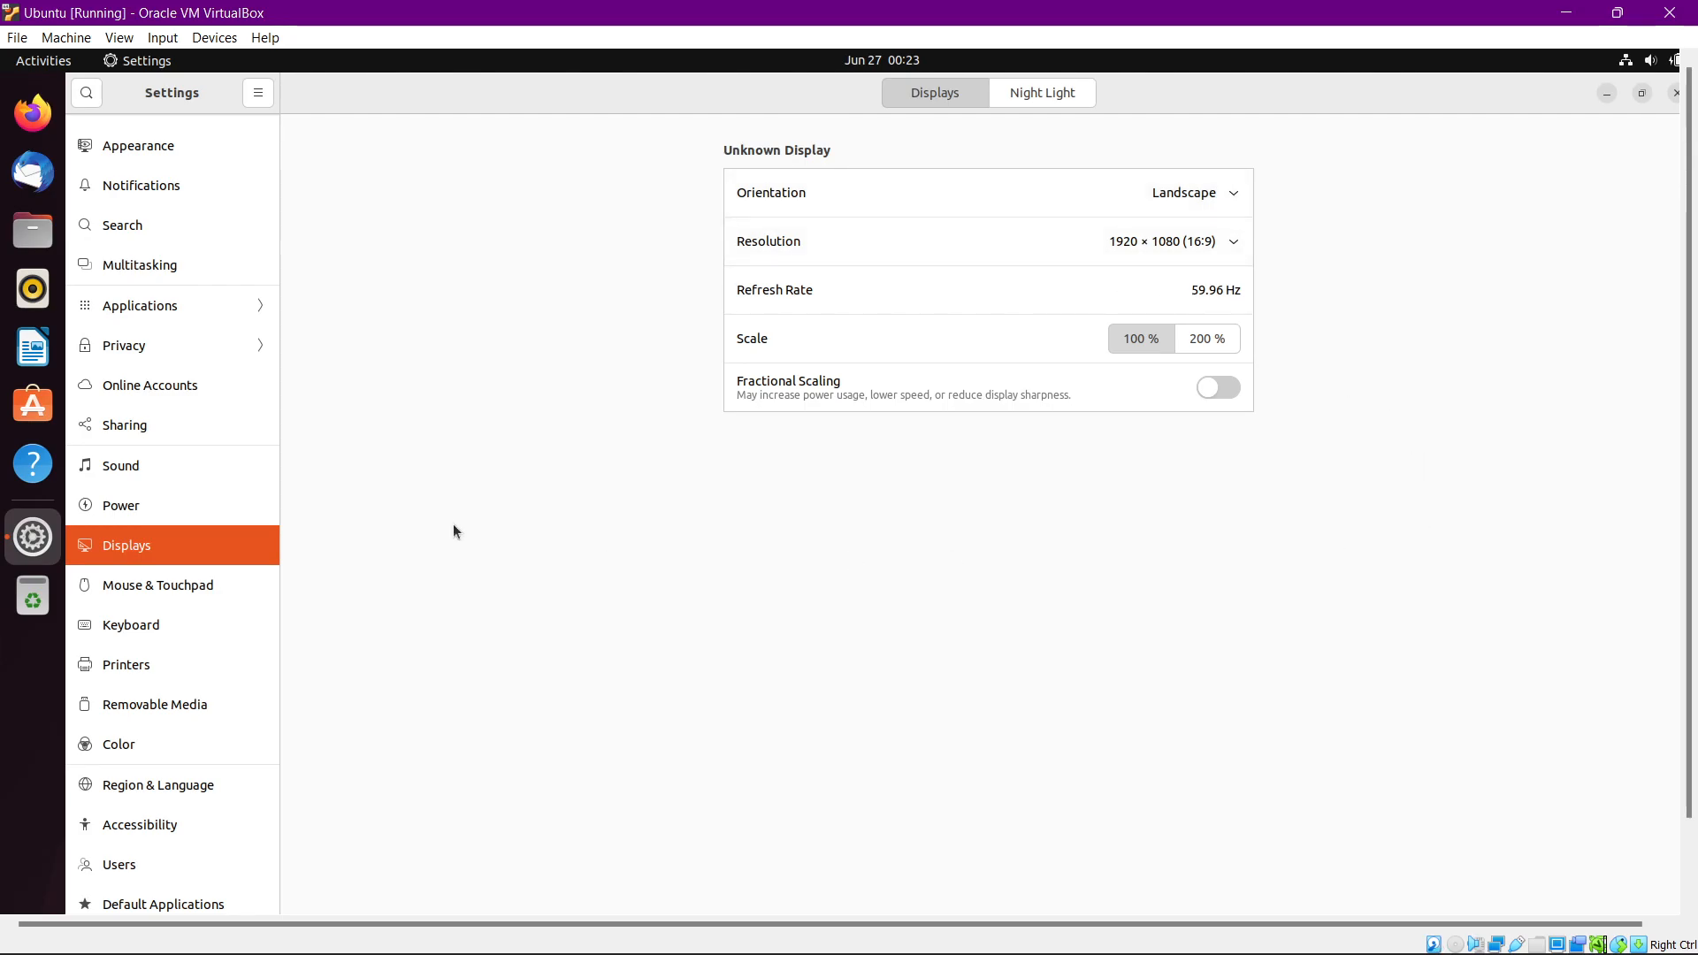
Close the Settings window from the activities overview and return to the desktop
click(55, 60)
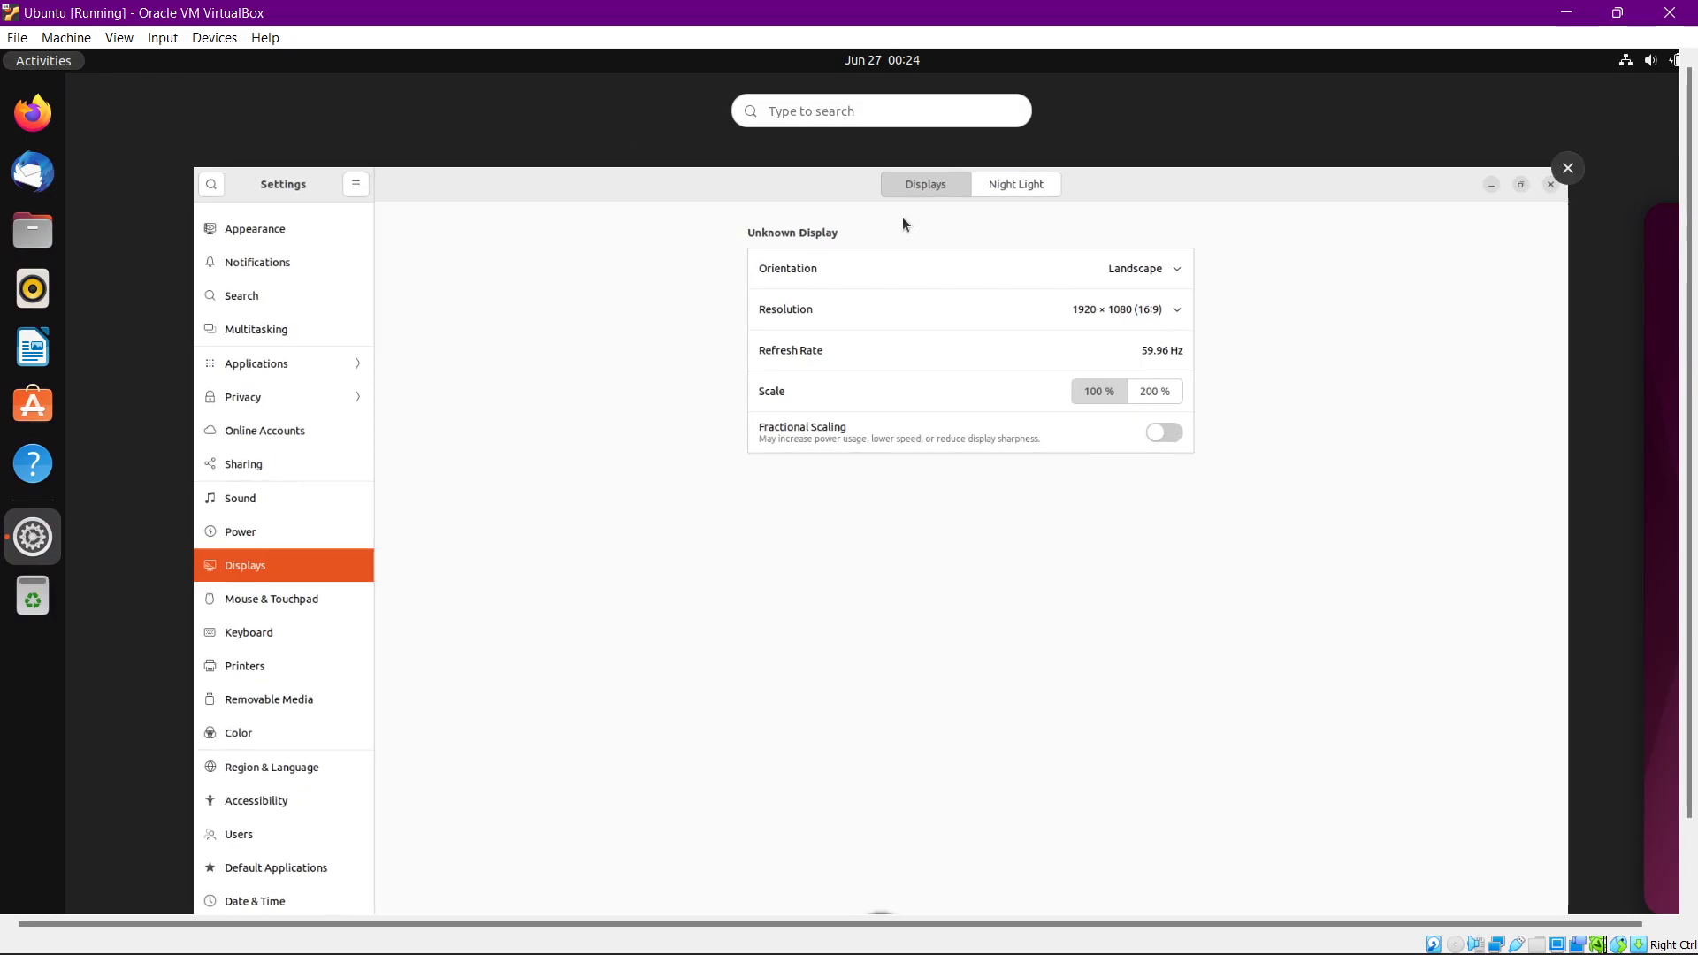
click(1569, 168)
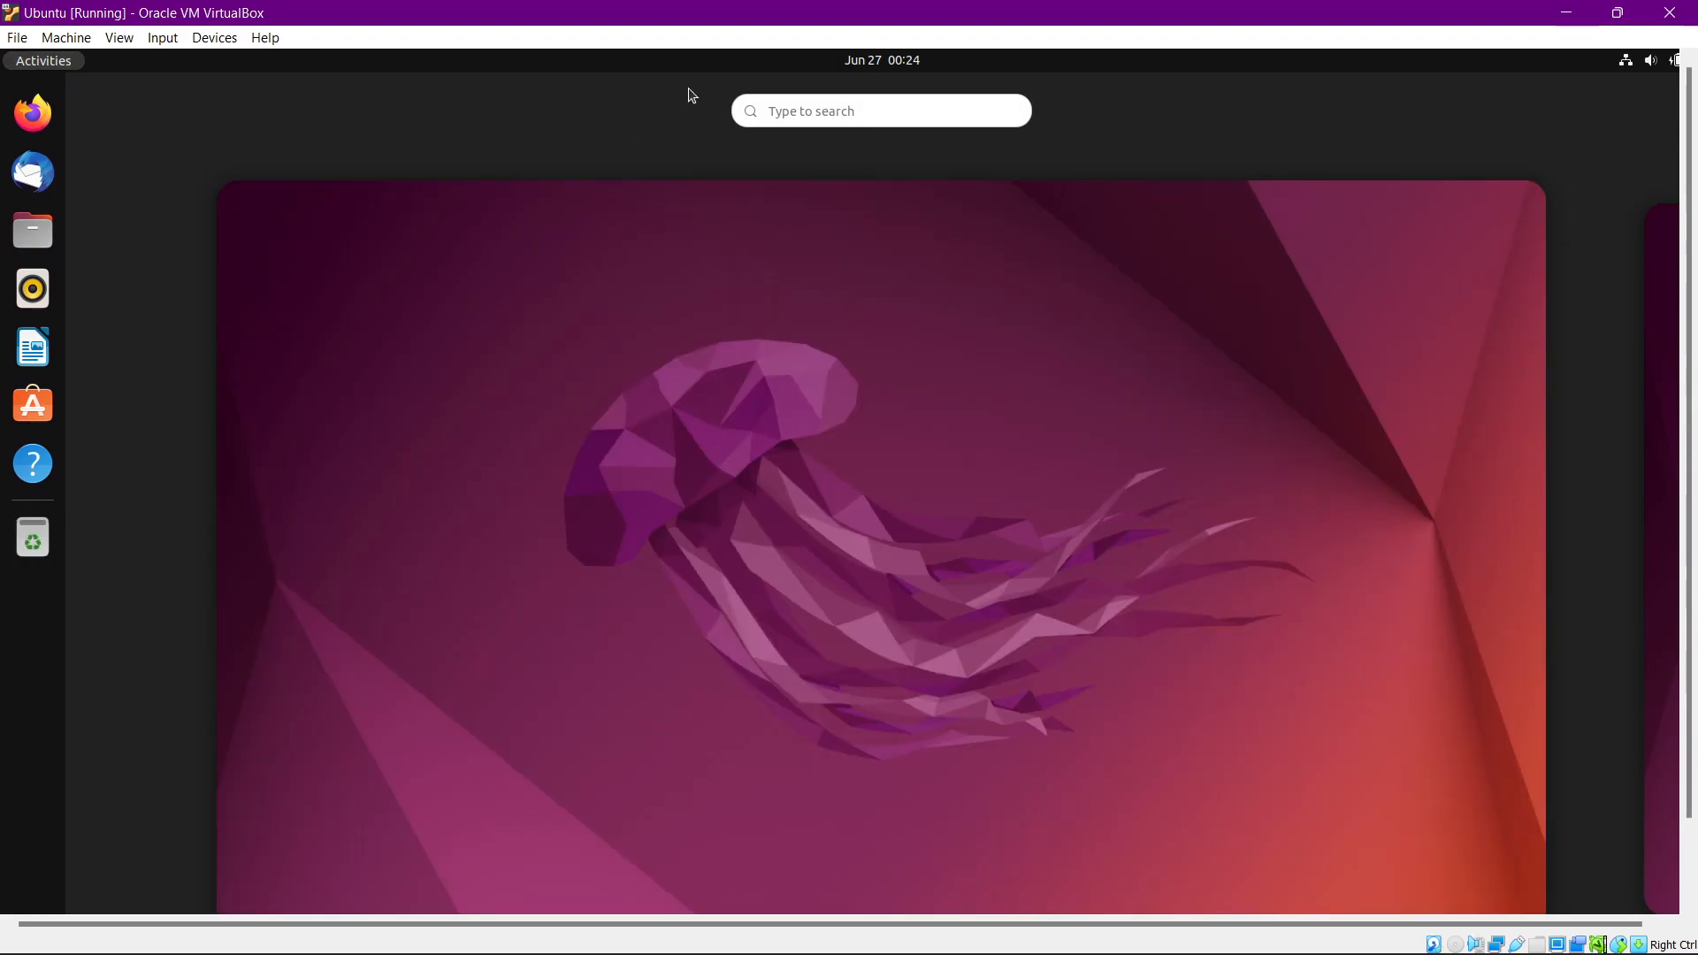
click(734, 390)
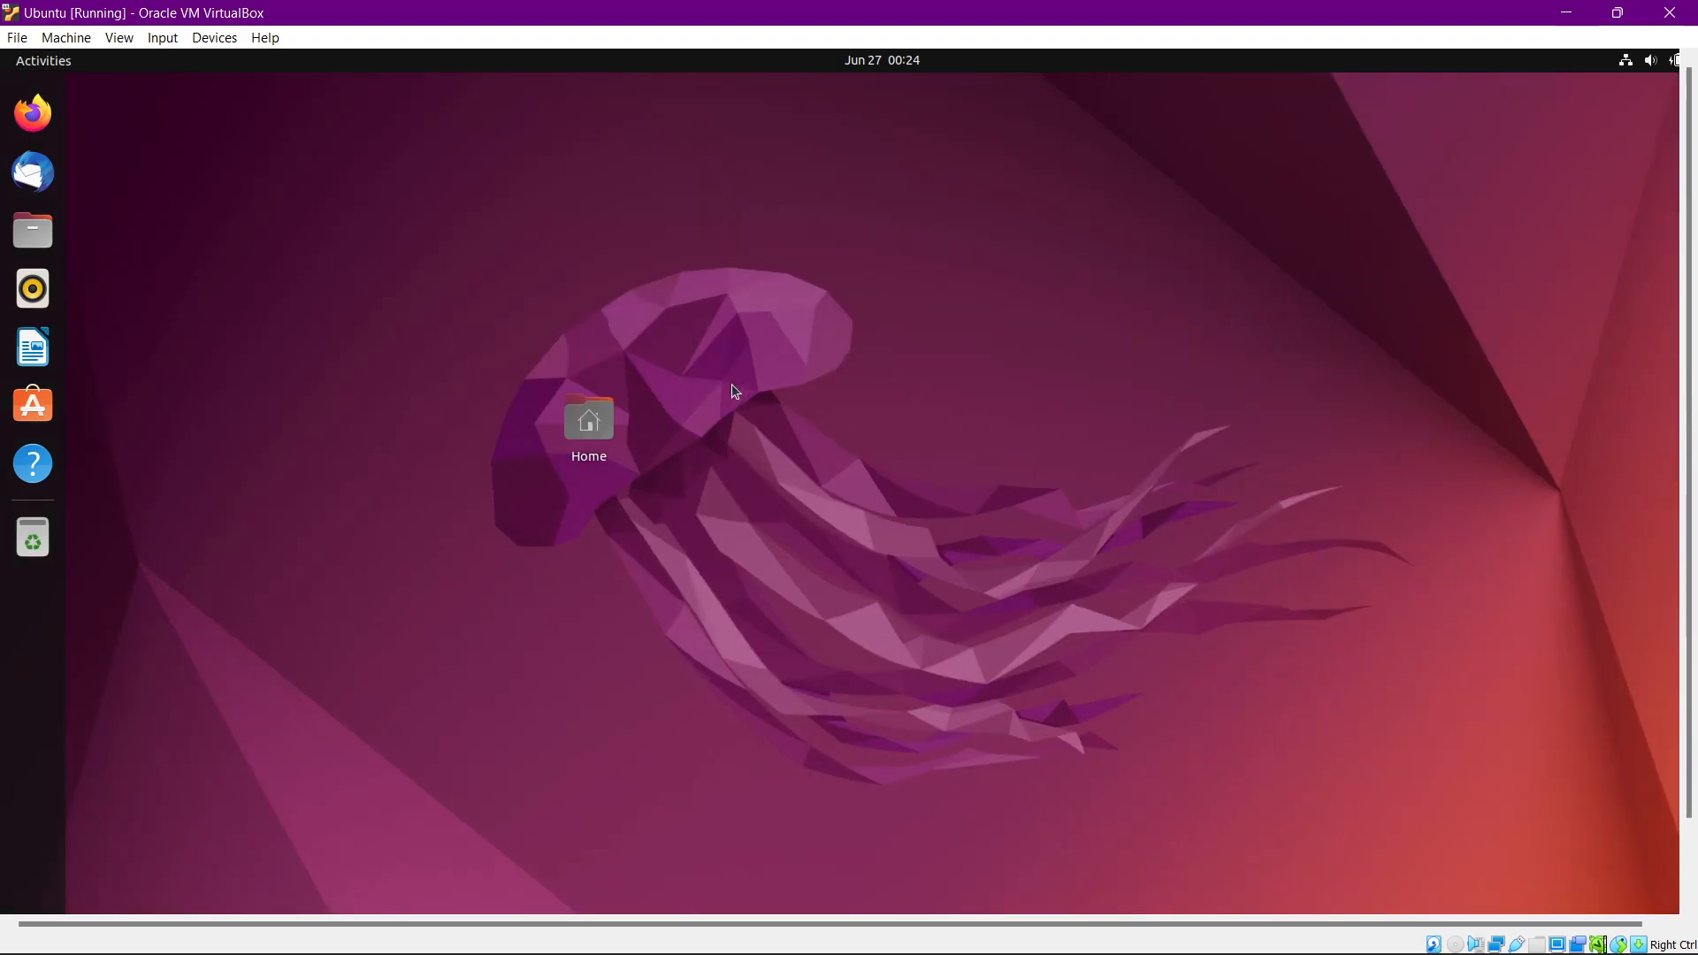
View the contents of the Home folder in Files and close the window
click(33, 230)
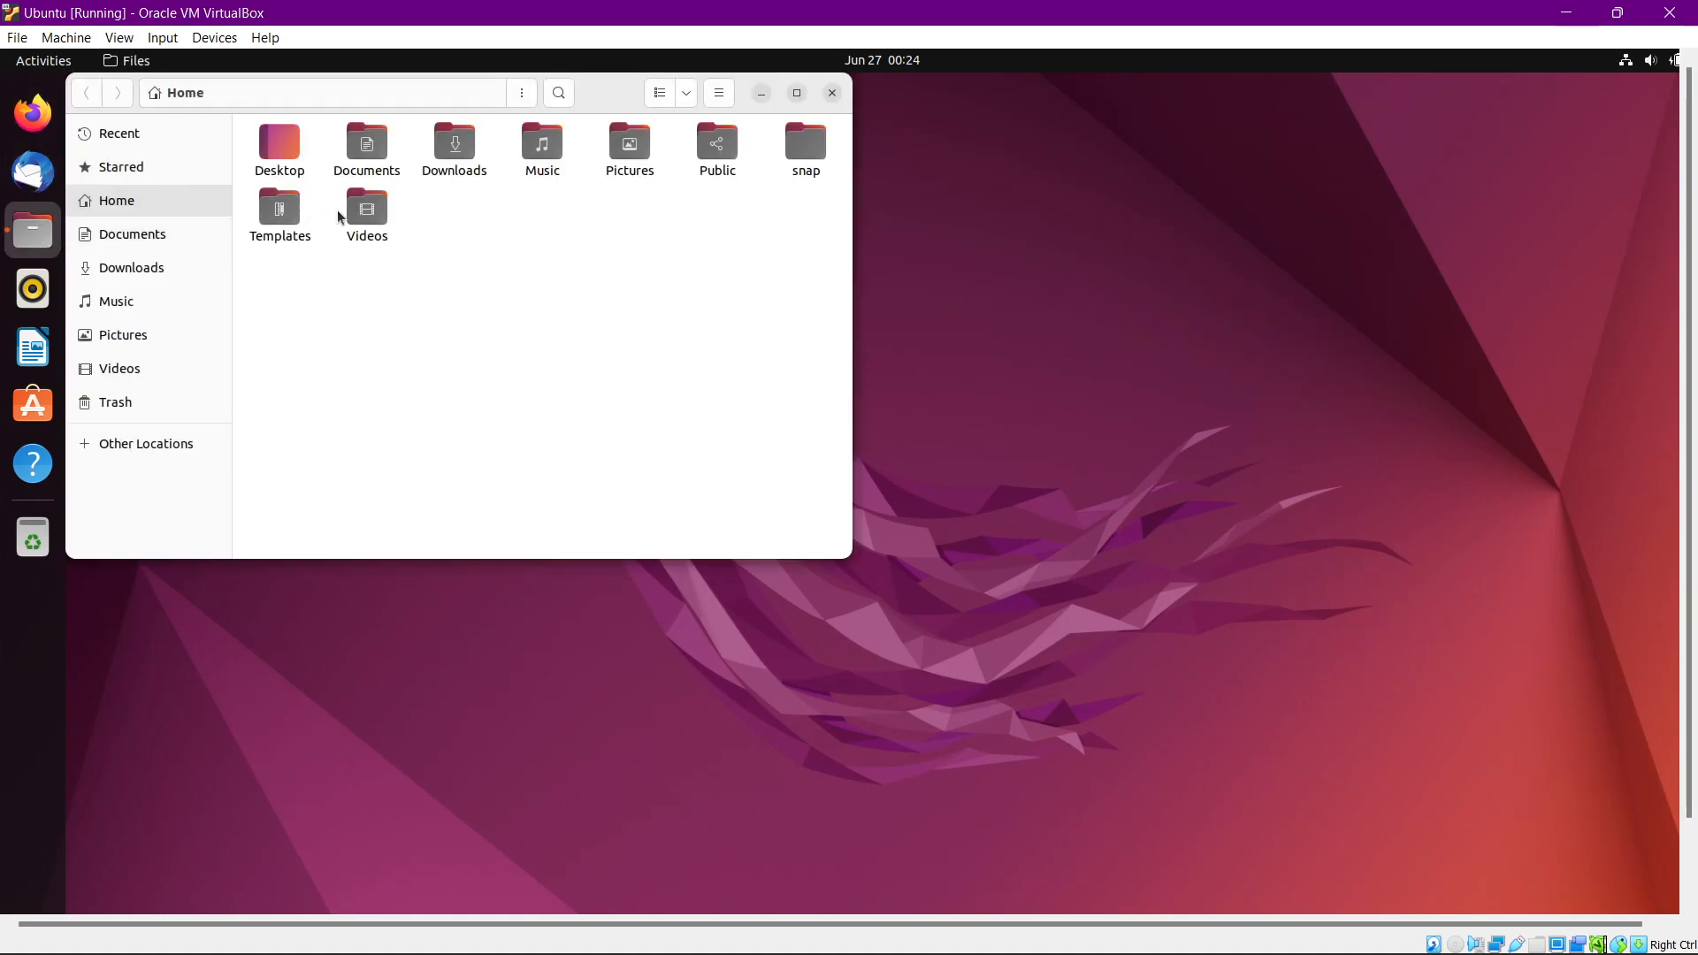
click(833, 92)
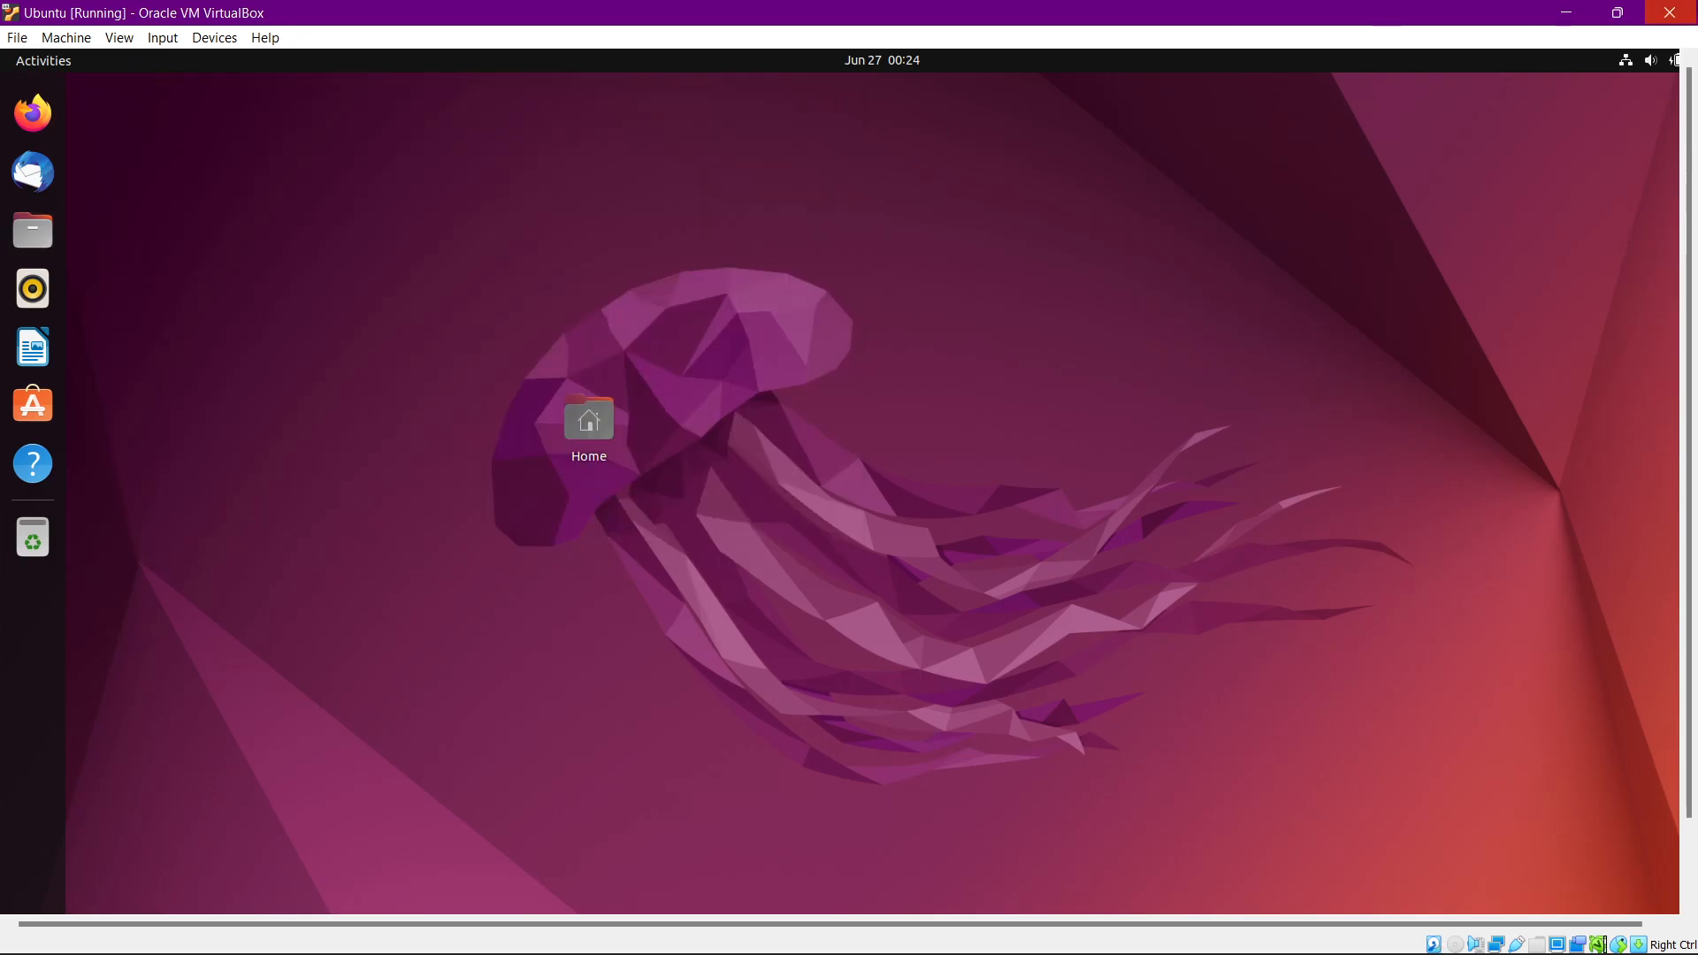
Close the running Ubuntu virtual machine and save its machine state
click(1670, 12)
click(834, 462)
click(786, 535)
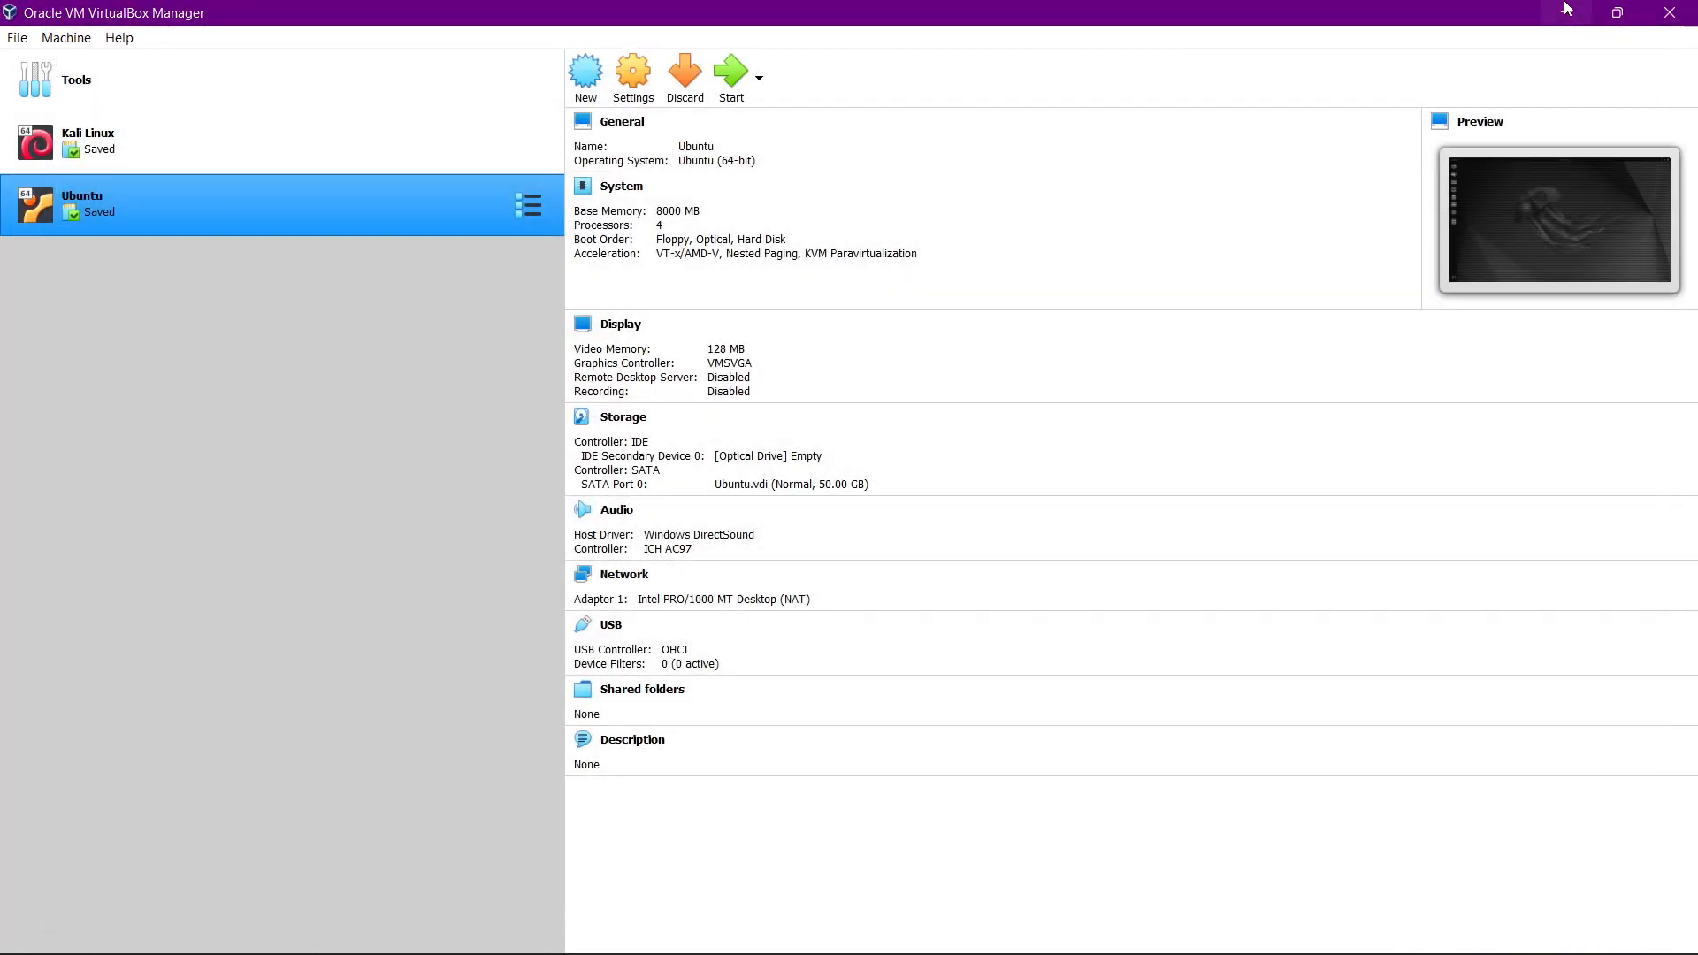
key(super)
key(super)
key(super+Down)
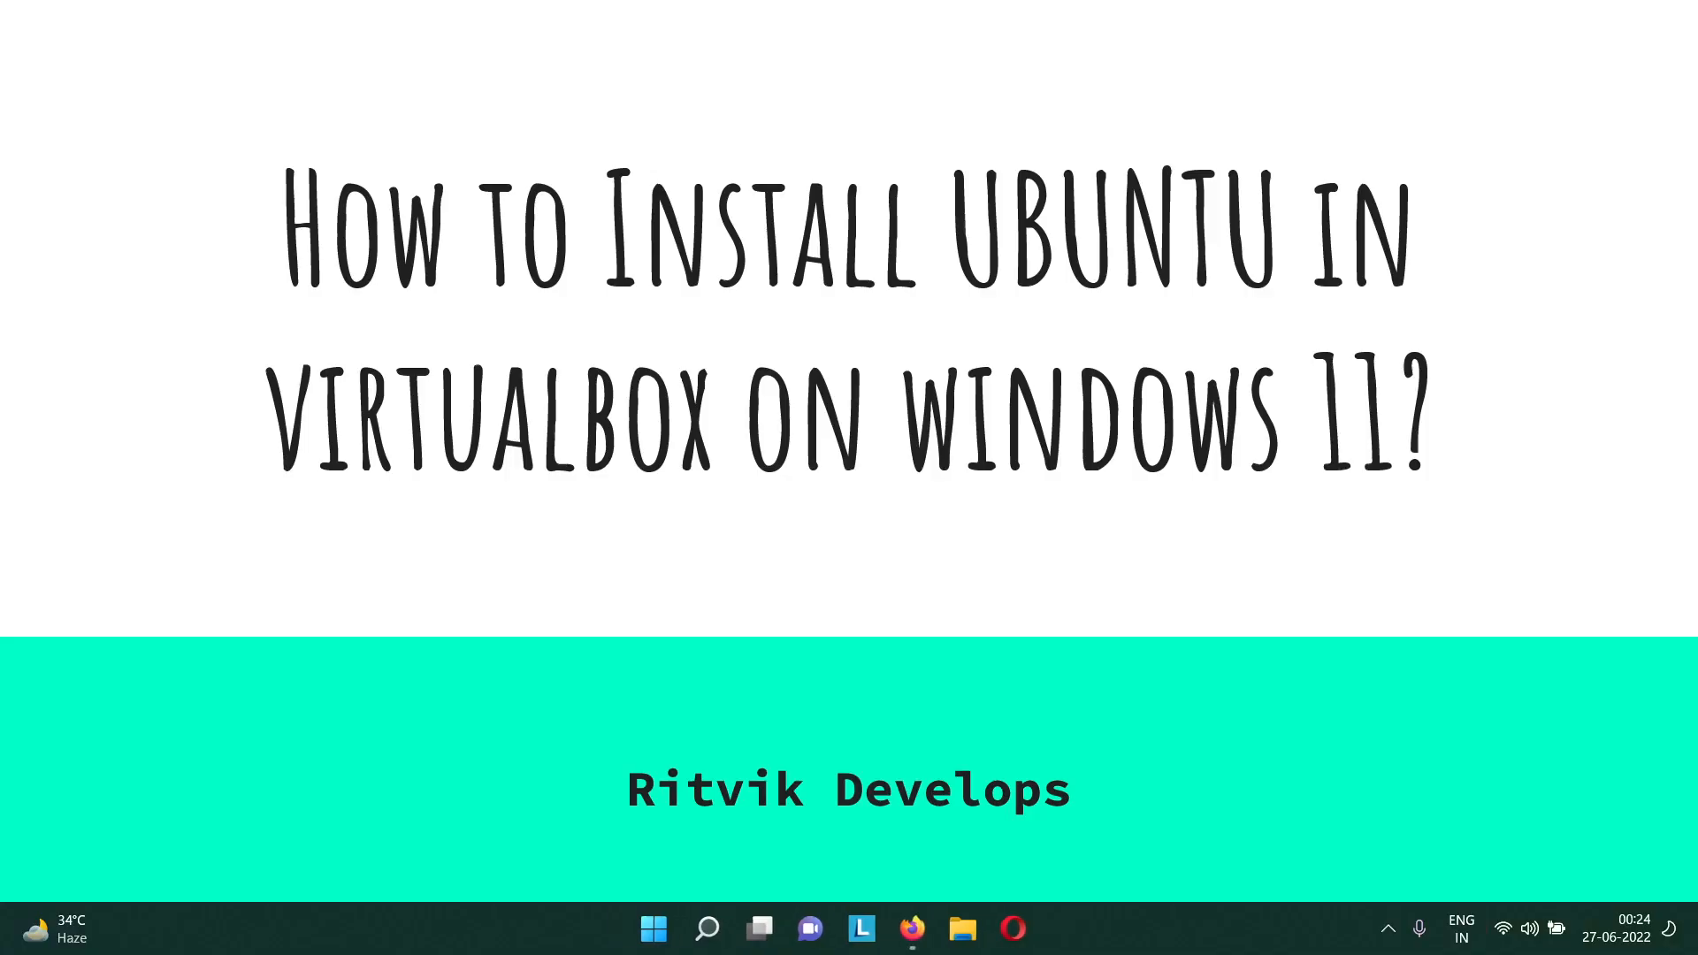
click(1384, 296)
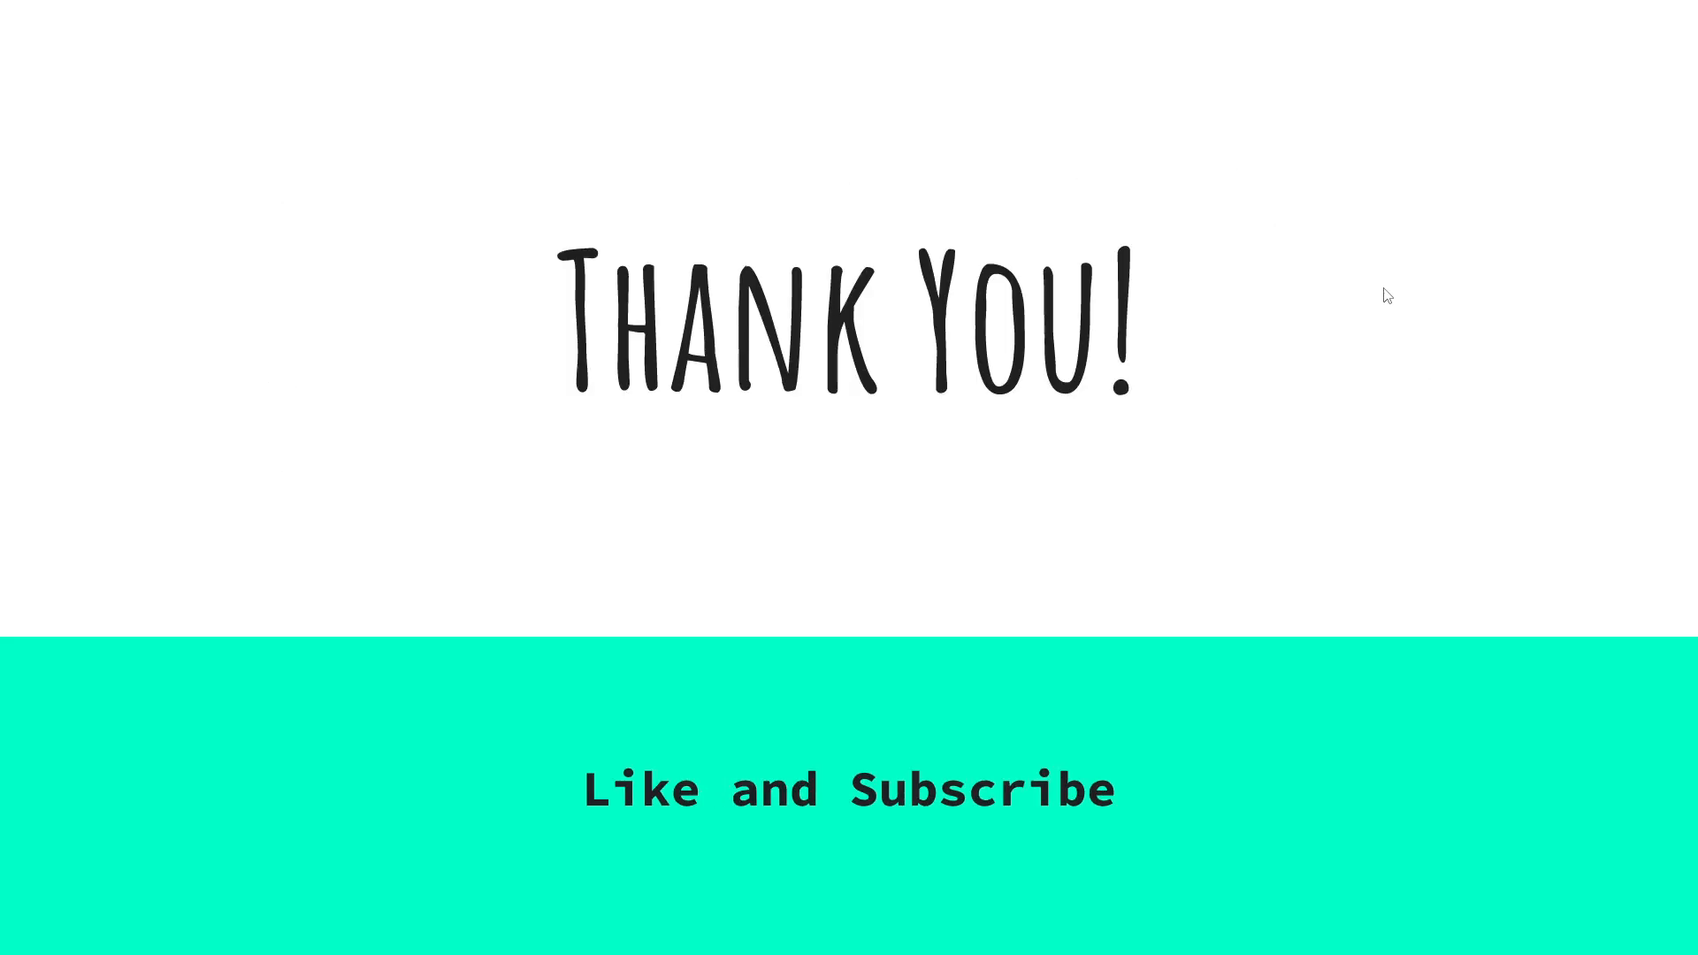